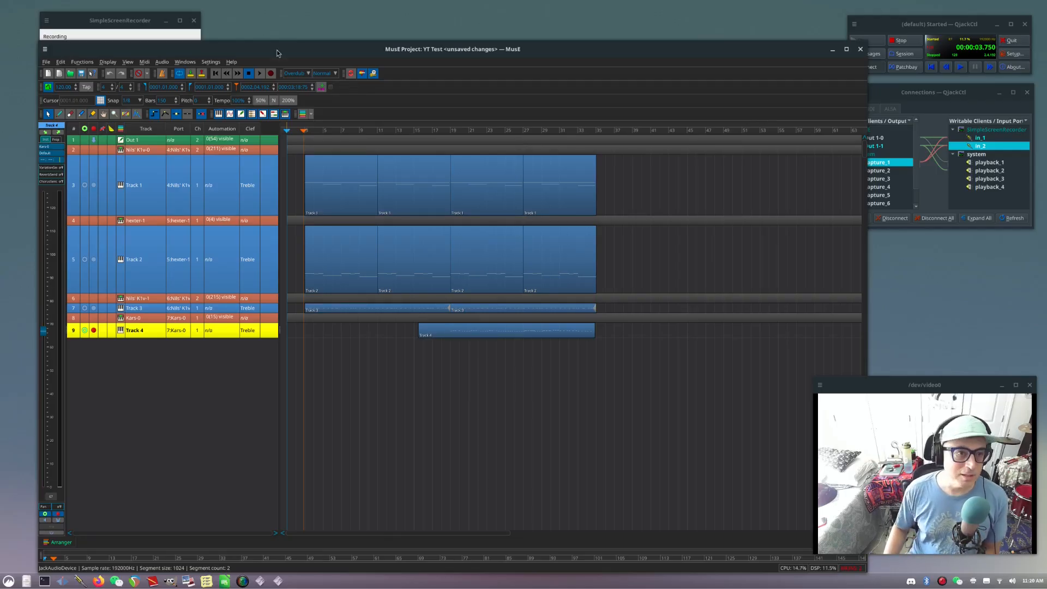
- Move the MusE window clear of the JACK windows and view the system capture ports in the QjackCtl audio connections
left_click_drag(278, 49, 266, 25)
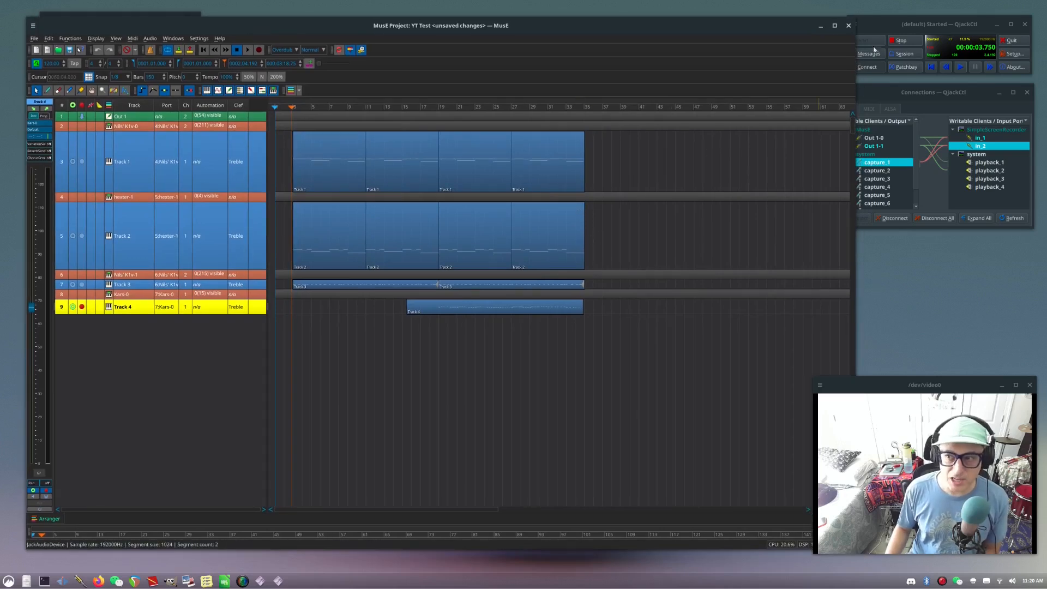
left_click(885, 26)
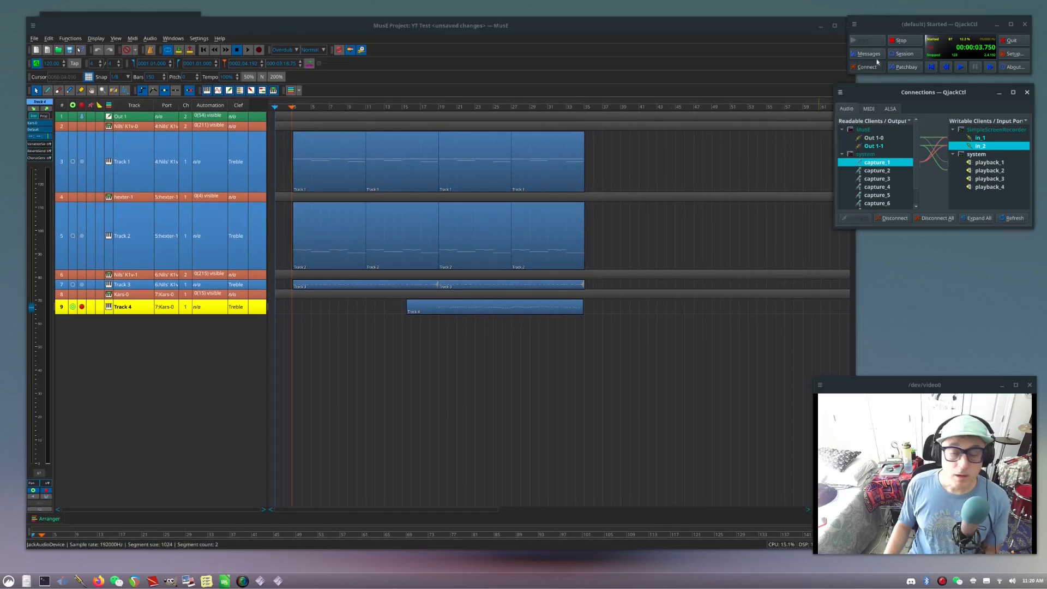
left_click(842, 155)
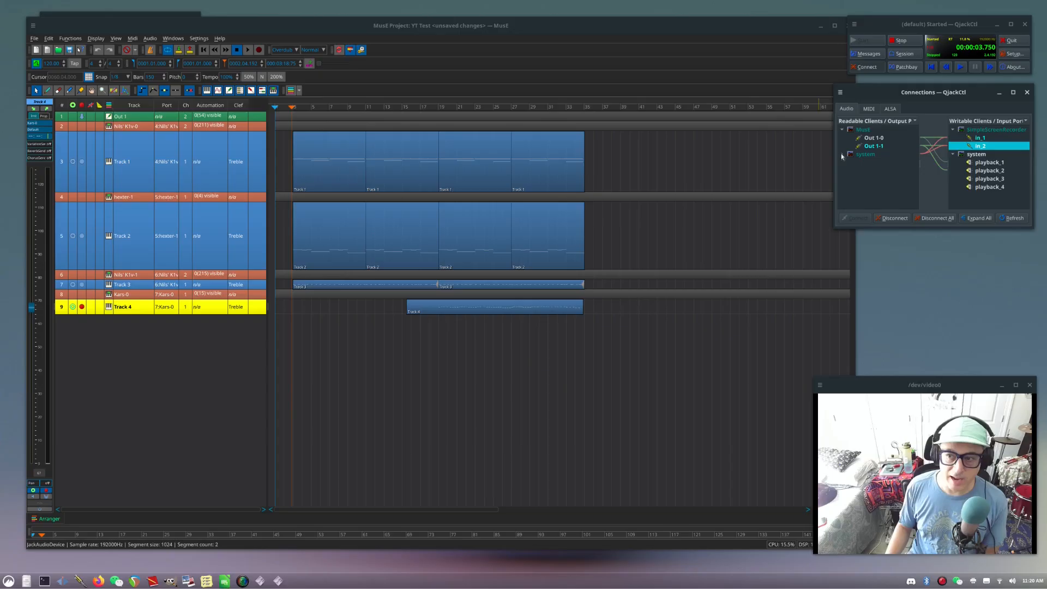
left_click(842, 155)
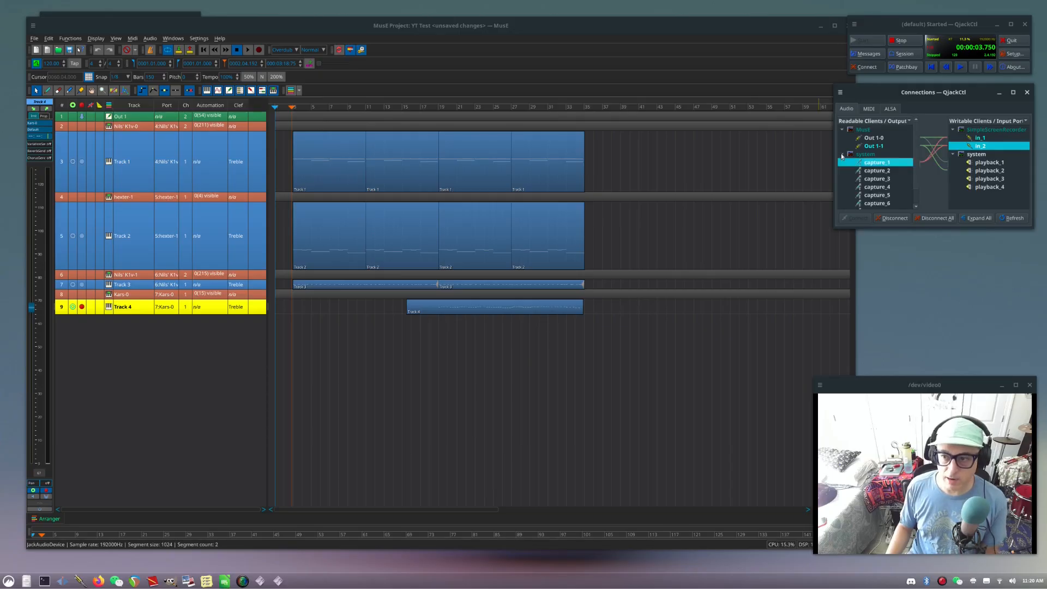
scroll(854, 158, "down", 1)
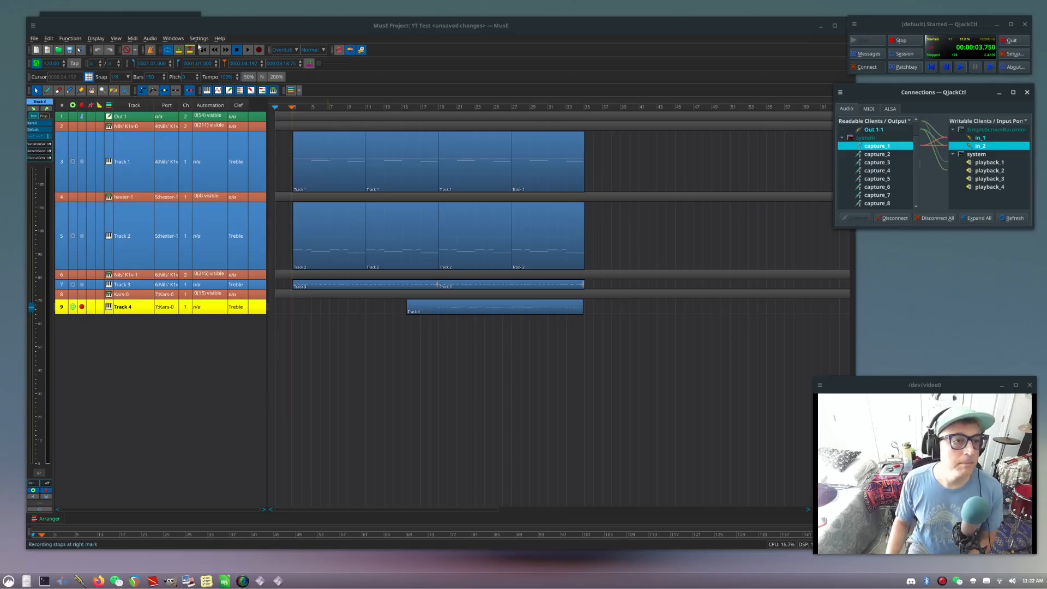
- Play back the arrangement, stop playback, and bring up Mixer A
left_click(248, 51)
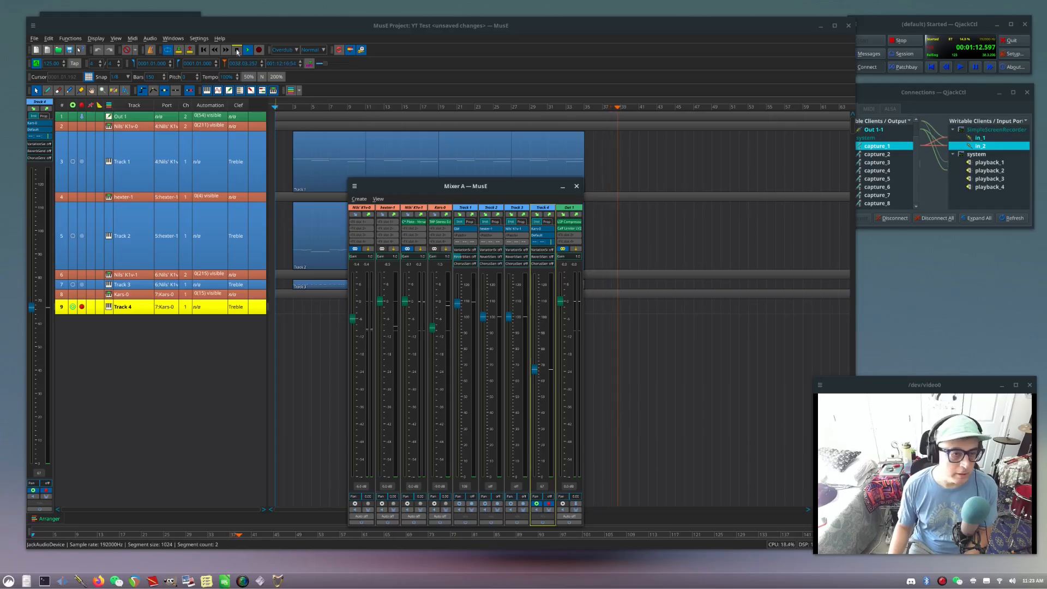
left_click(237, 51)
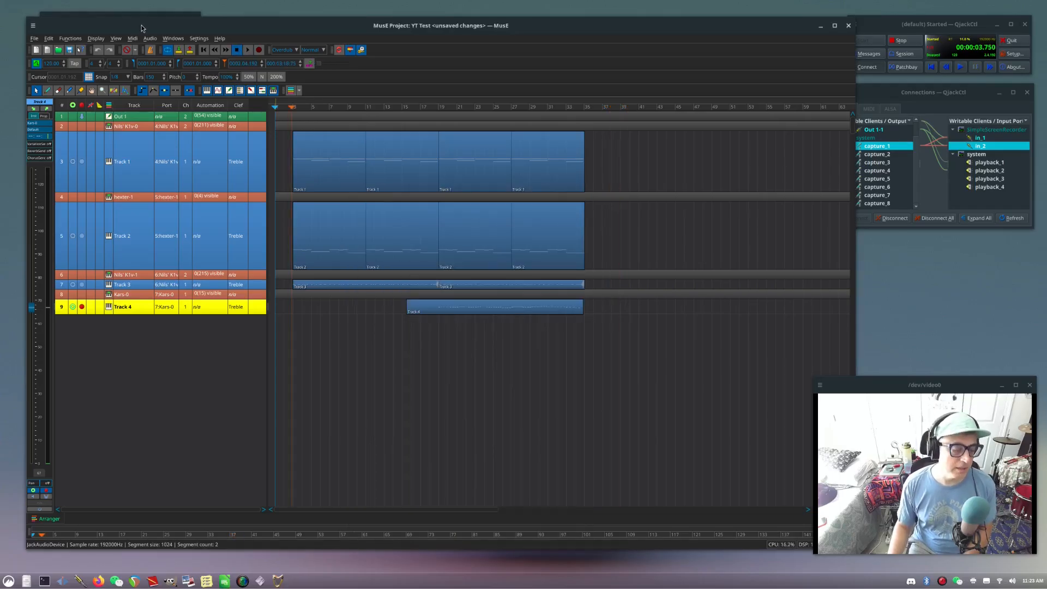
key("F10")
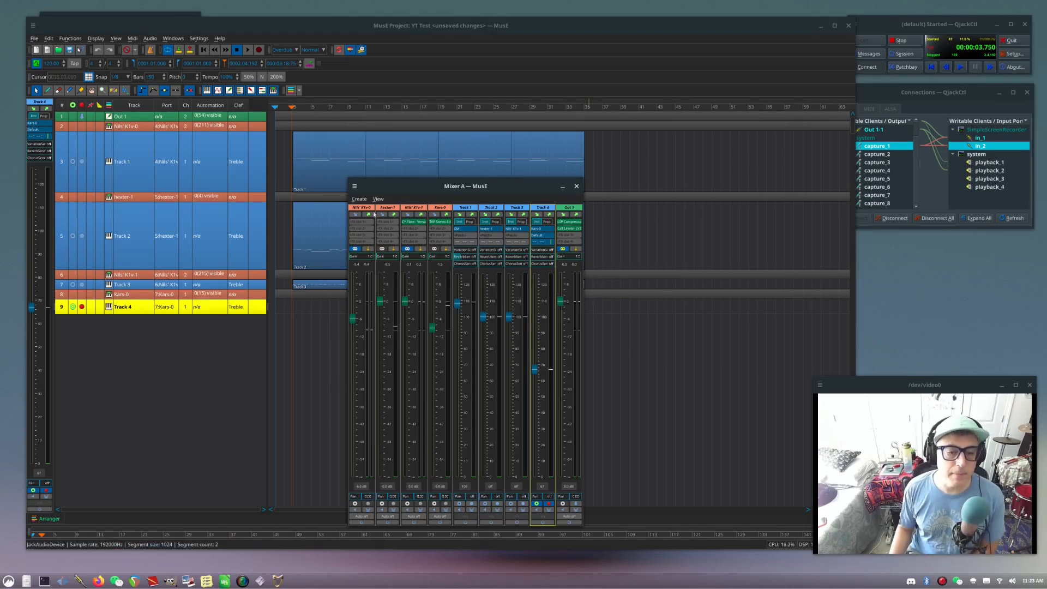
- Widen the Kars-0, Nils' K1v-1, hexter-1 and Nils' K1v-0 strips in Mixer A and enlarge the mixer window to fit them
left_click(385, 210)
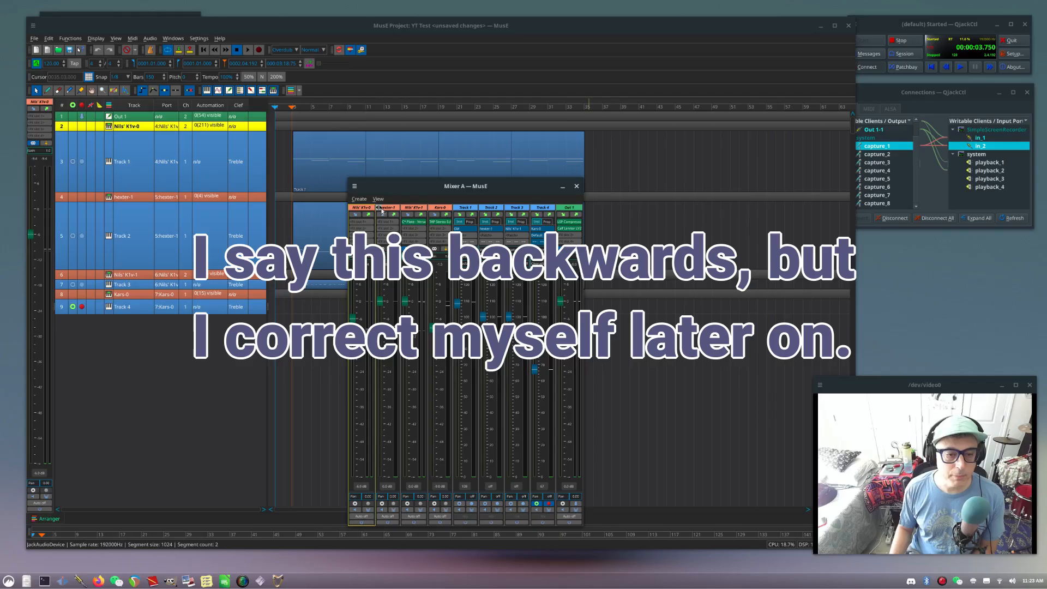
left_click(411, 212)
left_click(431, 208)
left_click(432, 208)
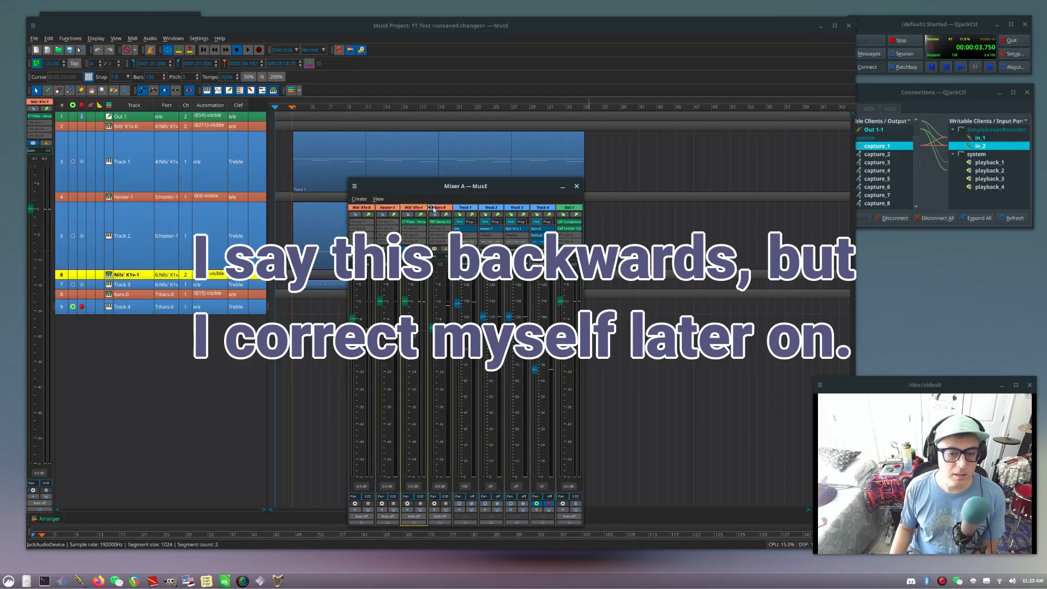
left_click(433, 208)
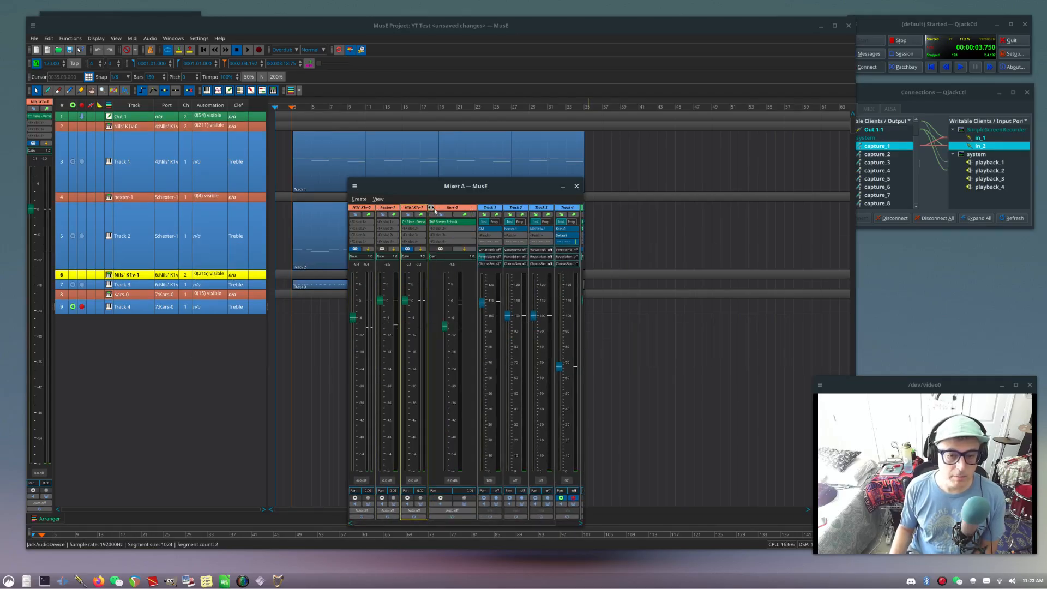
left_click(404, 208)
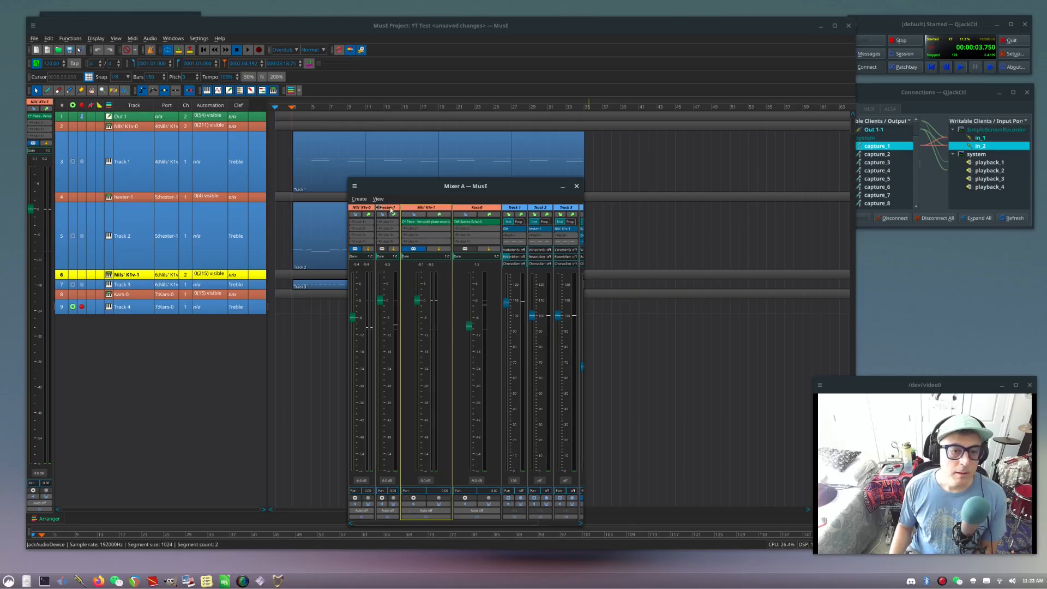
left_click(380, 208)
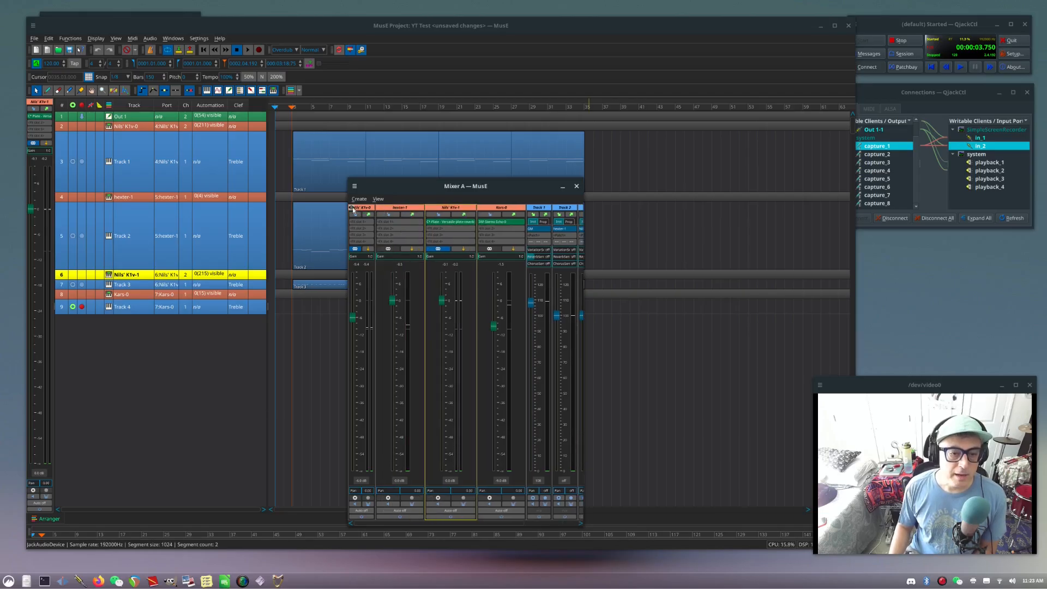
left_click(355, 208)
left_click_drag(582, 521, 787, 516)
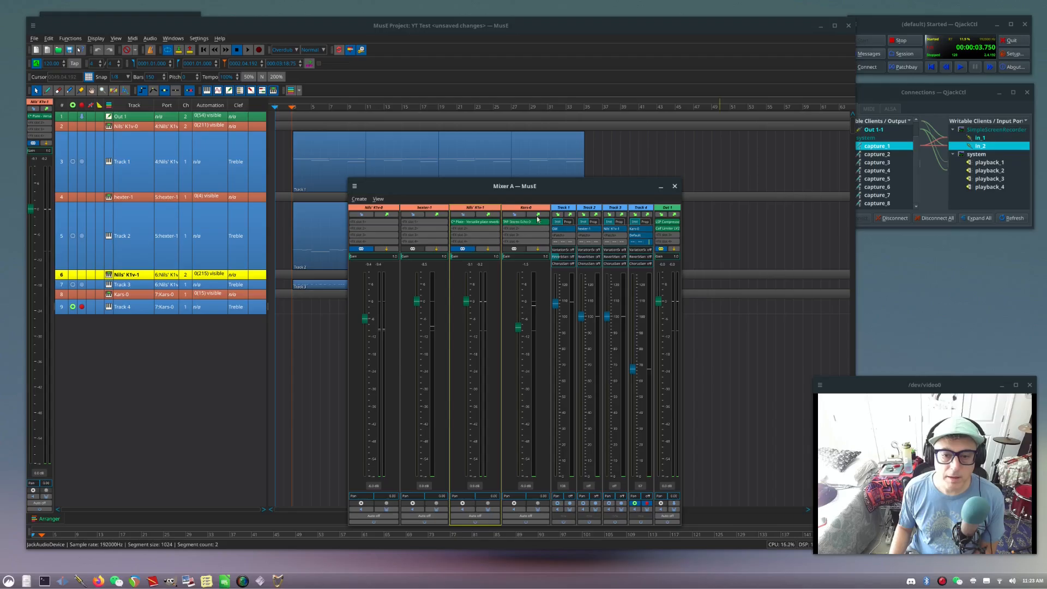
- Widen the Track 1 to Track 4 strips in Mixer A, enlarging the mixer window to make room
left_click_drag(568, 210, 673, 214)
left_click_drag(681, 524, 786, 522)
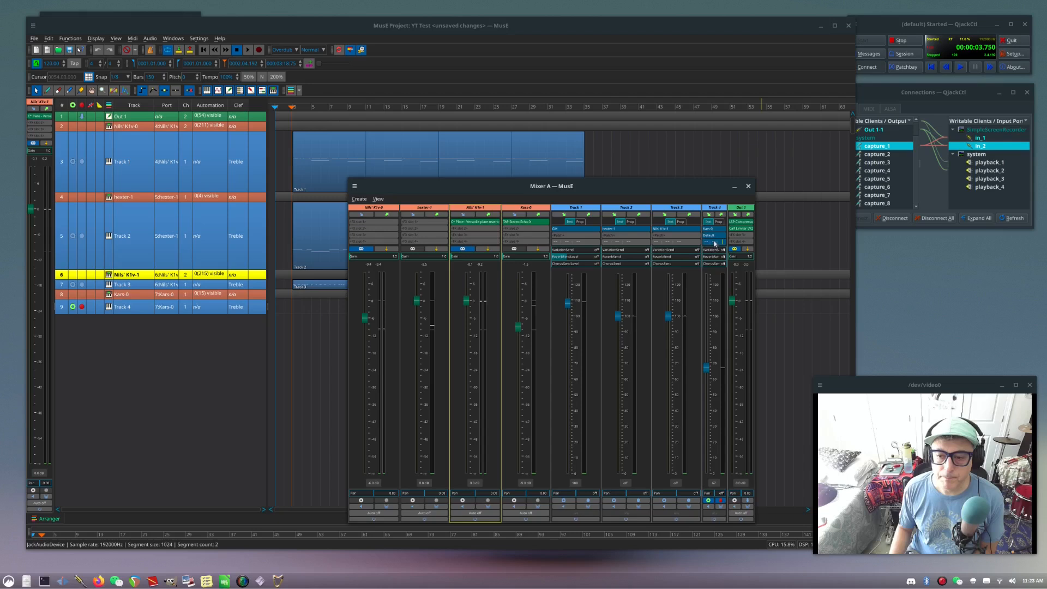
left_click(707, 208)
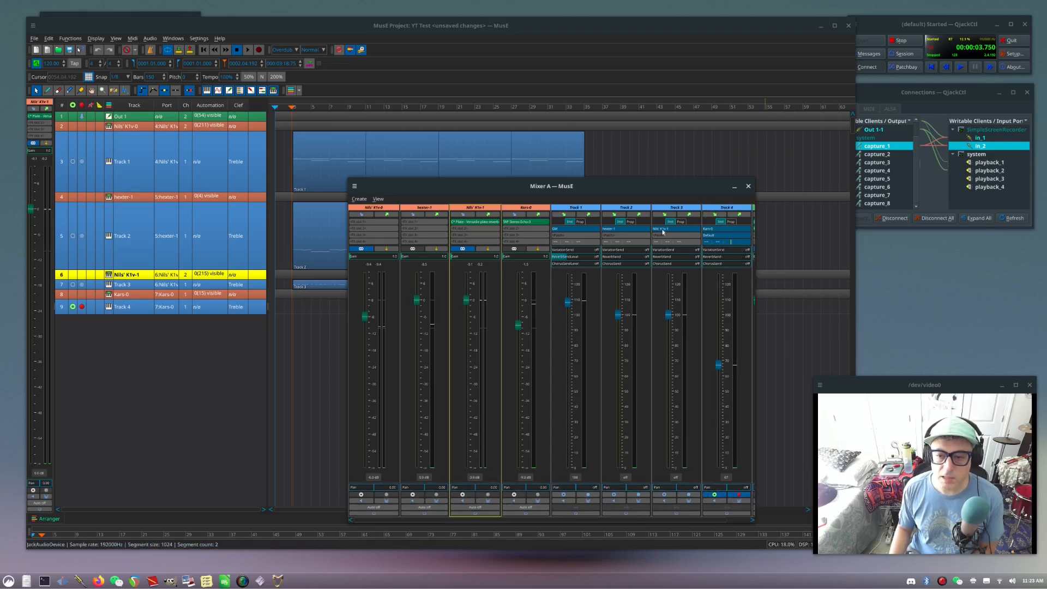
- Look at the instrument choices offered for Track 1 in the mixer without changing the instrument
left_click(567, 229)
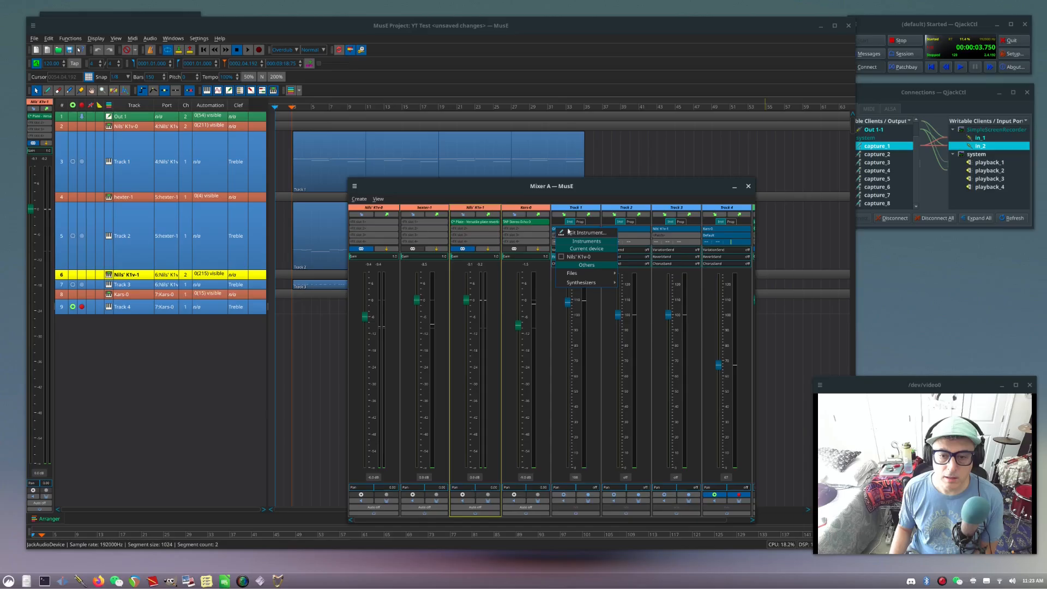
left_click(644, 230)
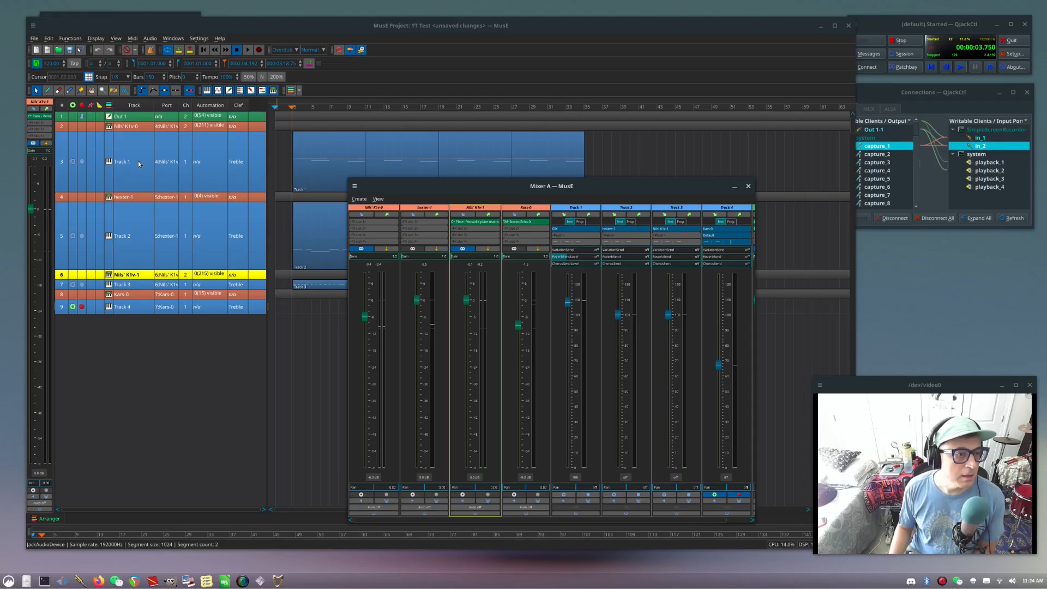
- Select the Out 1 track in the arranger, and bring Mixer A back, enlarged and repositioned to show the Out 1 strip
left_click(143, 118)
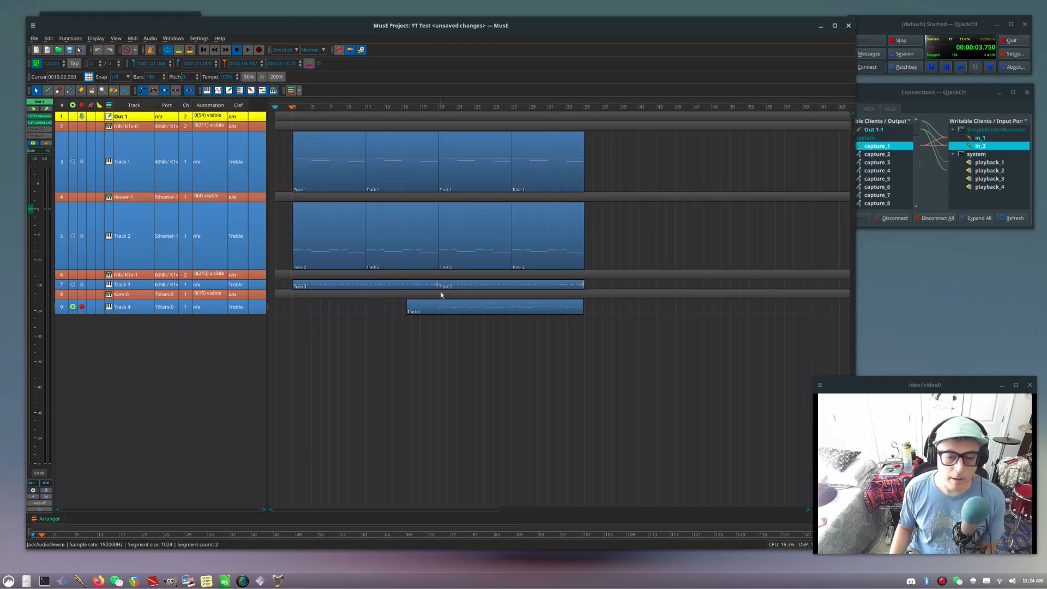
key("alt+Tab")
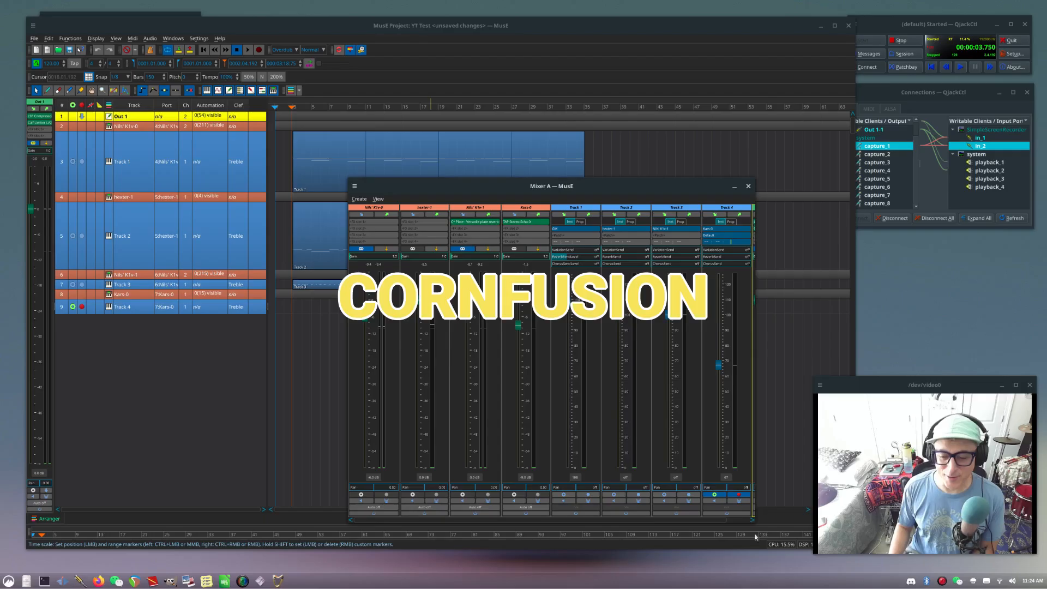
left_click_drag(756, 522, 821, 530)
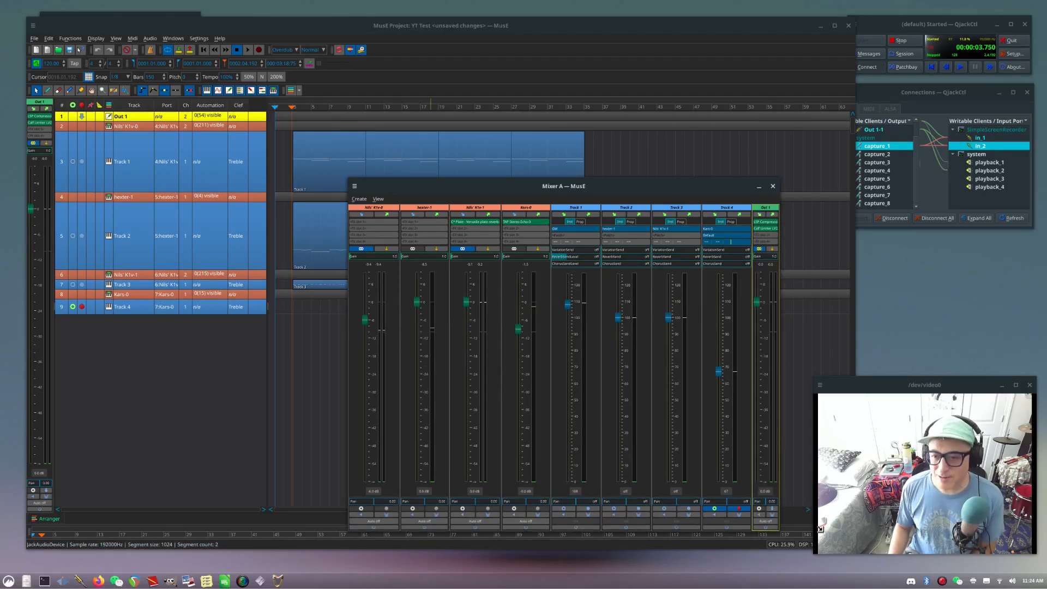
left_click_drag(651, 190, 517, 192)
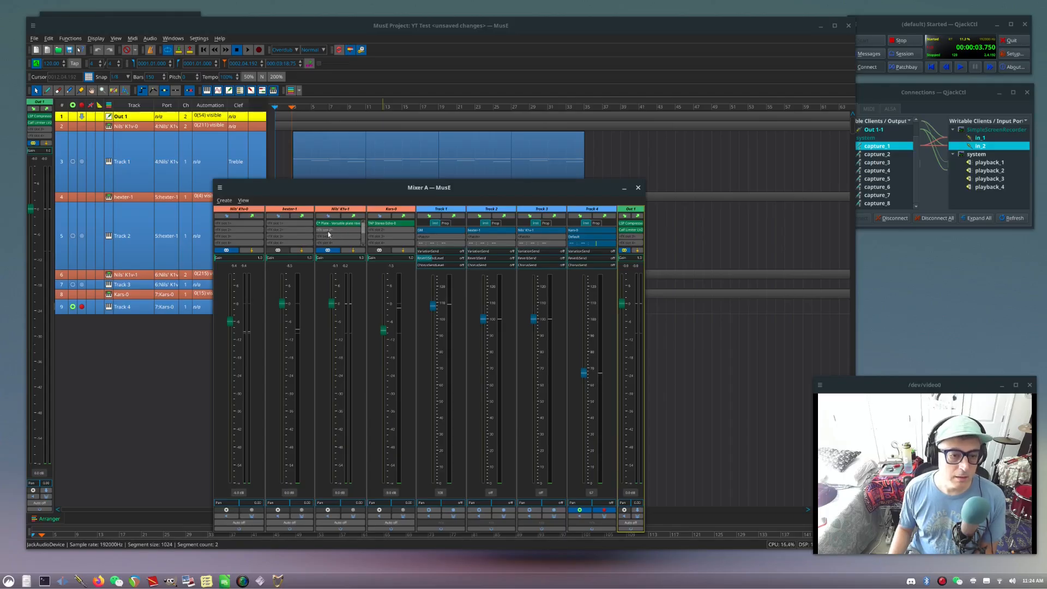
- View the plugin list for the empty second effect slot of the Nils' K1v-1 strip without adding a plugin
double_click(329, 234)
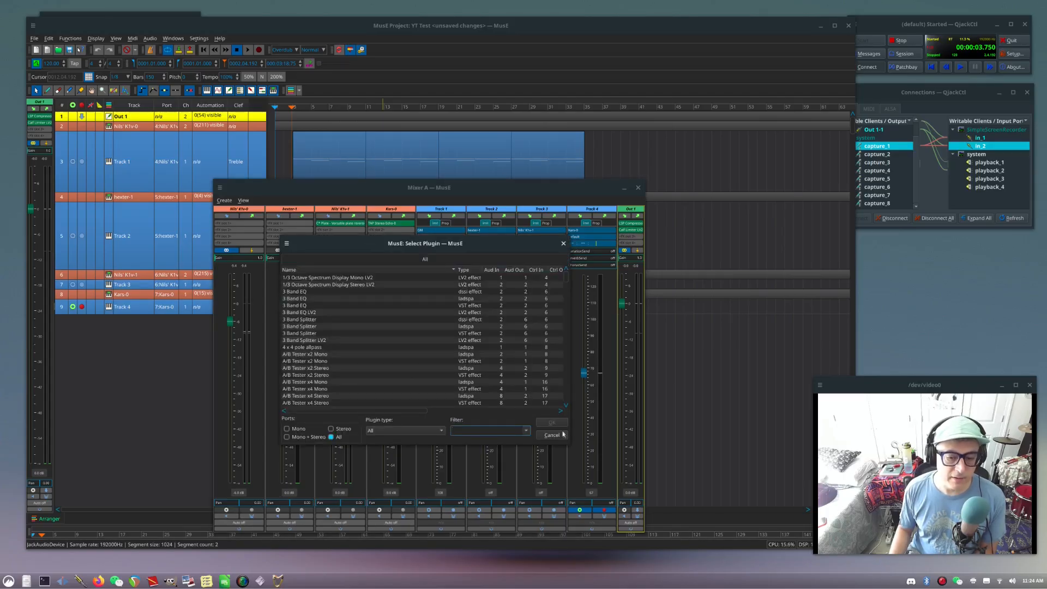
left_click(562, 435)
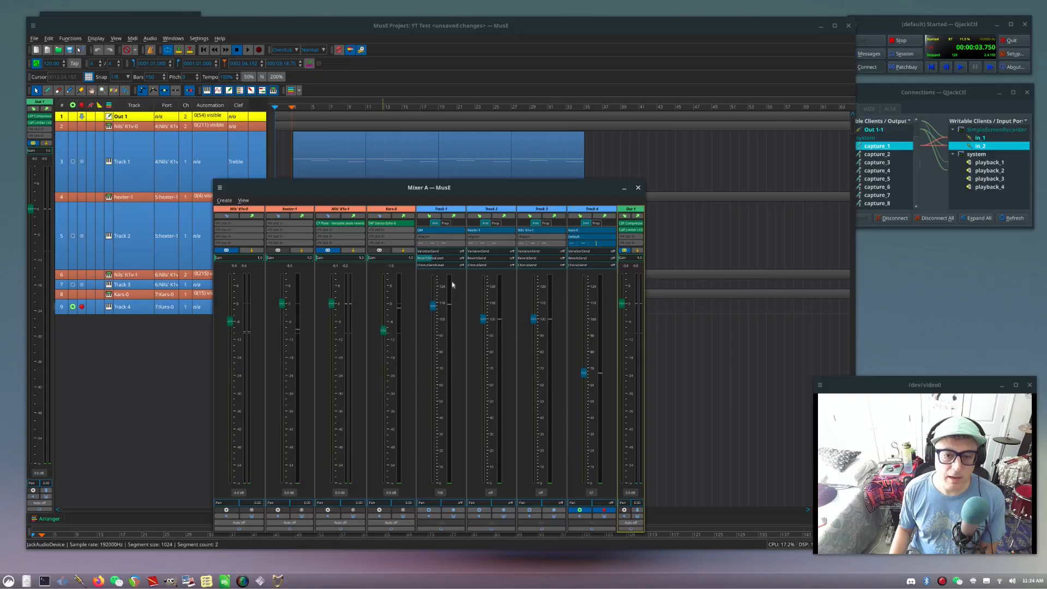
- Select the MIDI and synth strips one after another to compare them with the arranger tracks, and close Mixer A
left_click(345, 209)
left_click(443, 212)
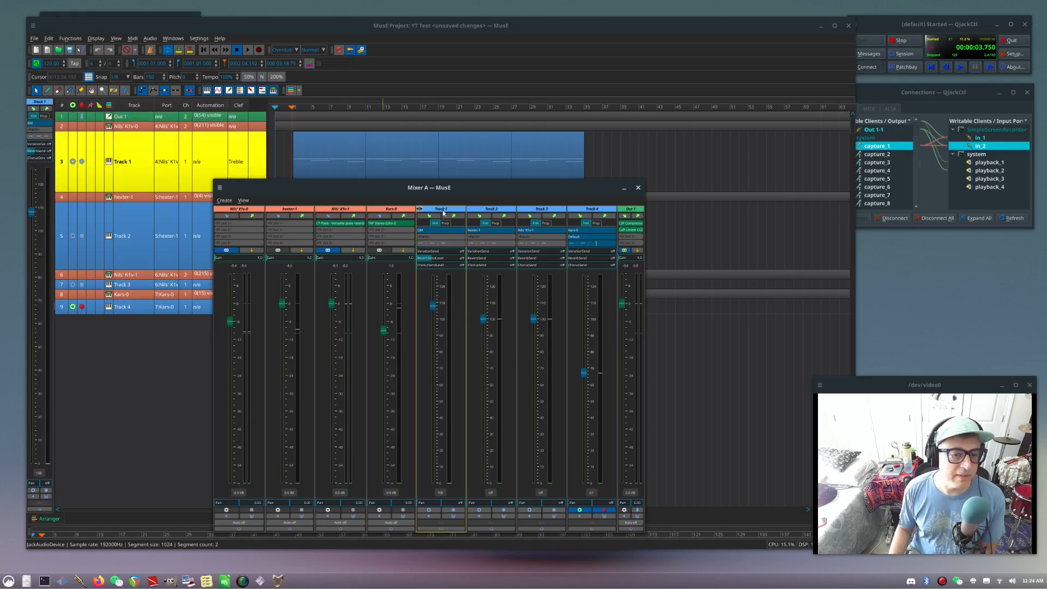
left_click(507, 211)
left_click(561, 211)
left_click(591, 212)
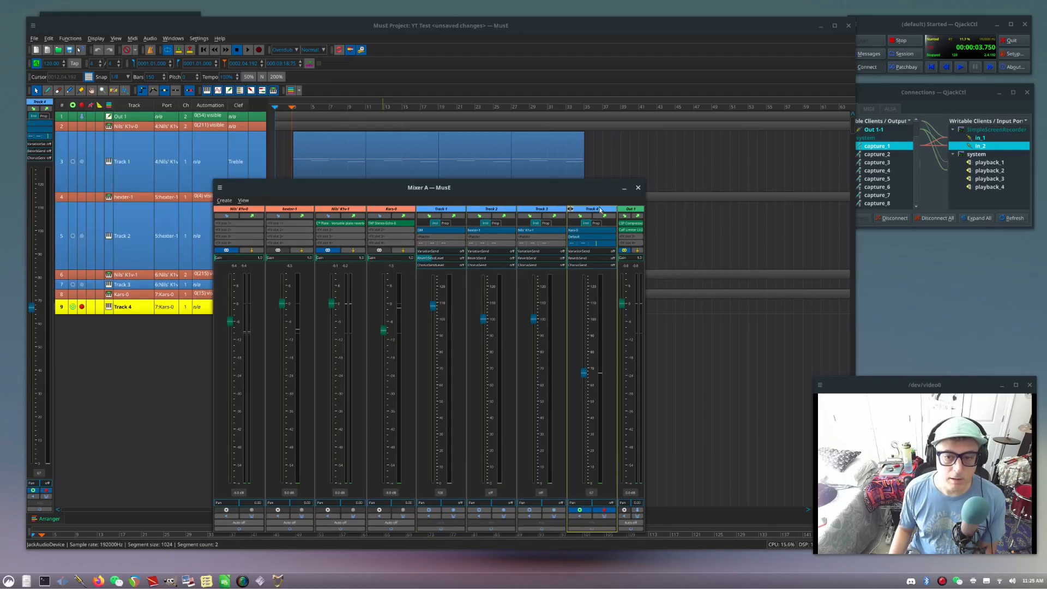
left_click(391, 211)
left_click(341, 212)
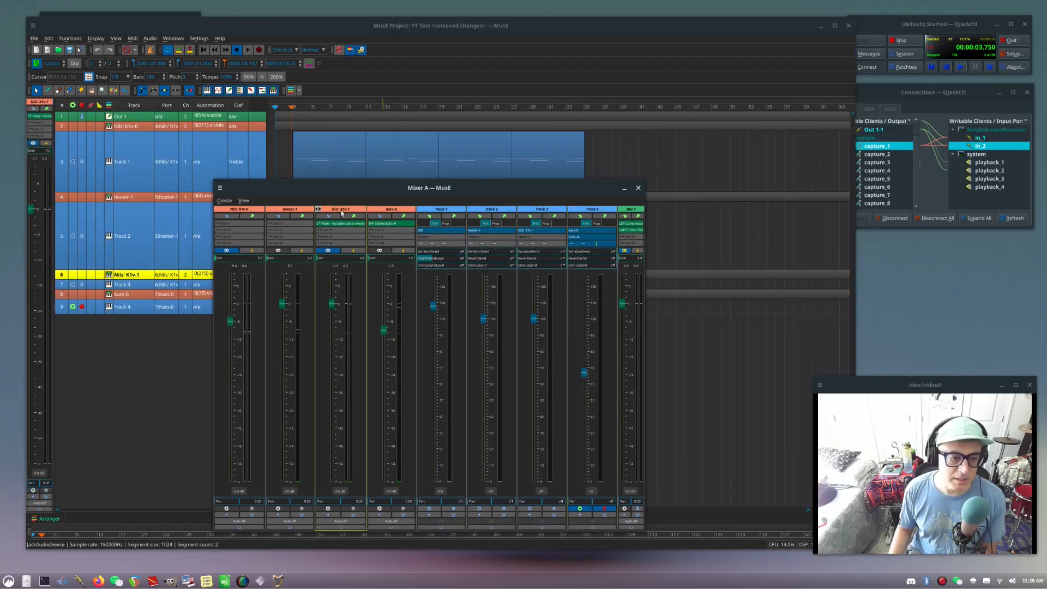
left_click(296, 211)
left_click(252, 210)
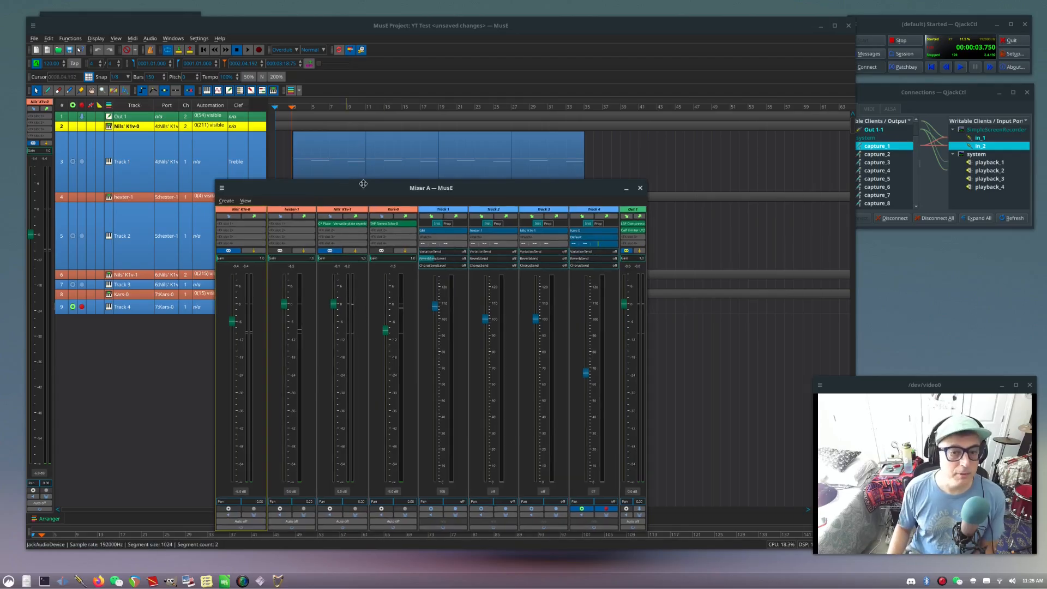
left_click_drag(342, 183, 472, 177)
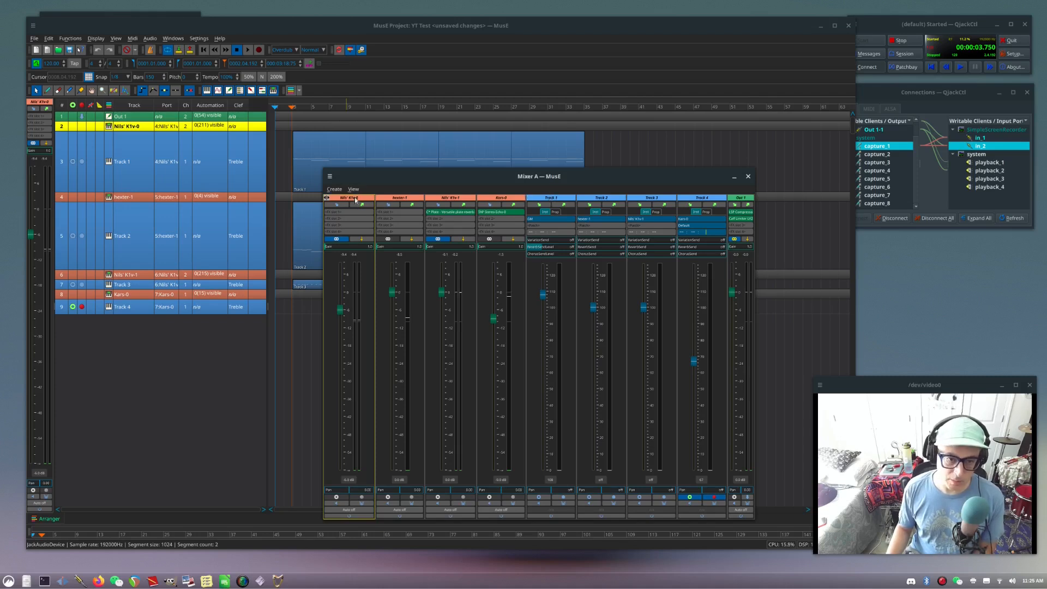
left_click(749, 177)
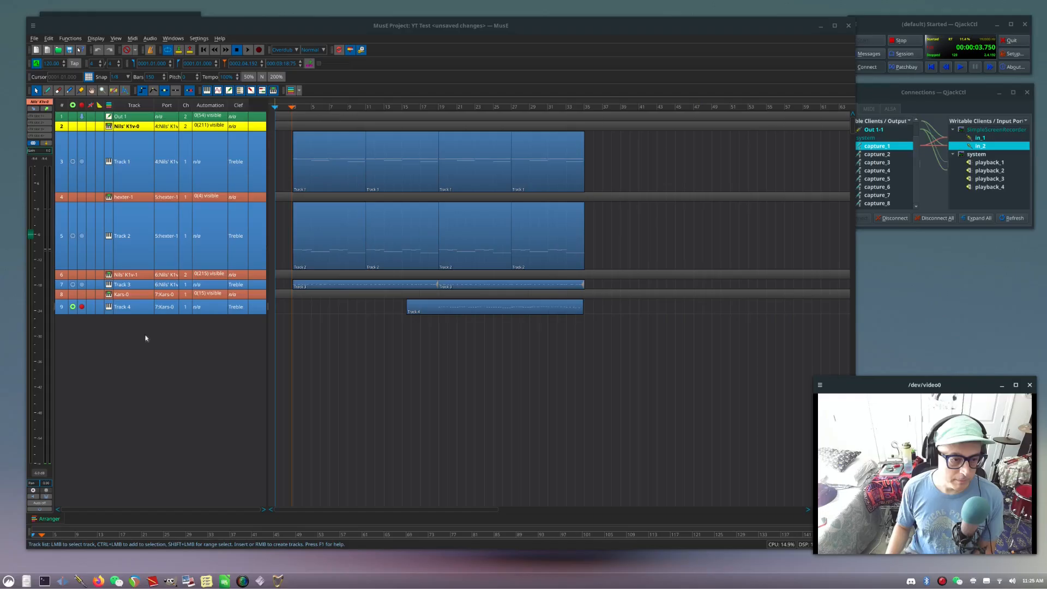
- Add a wave track below Track 4 in the arranger
right_click(170, 354)
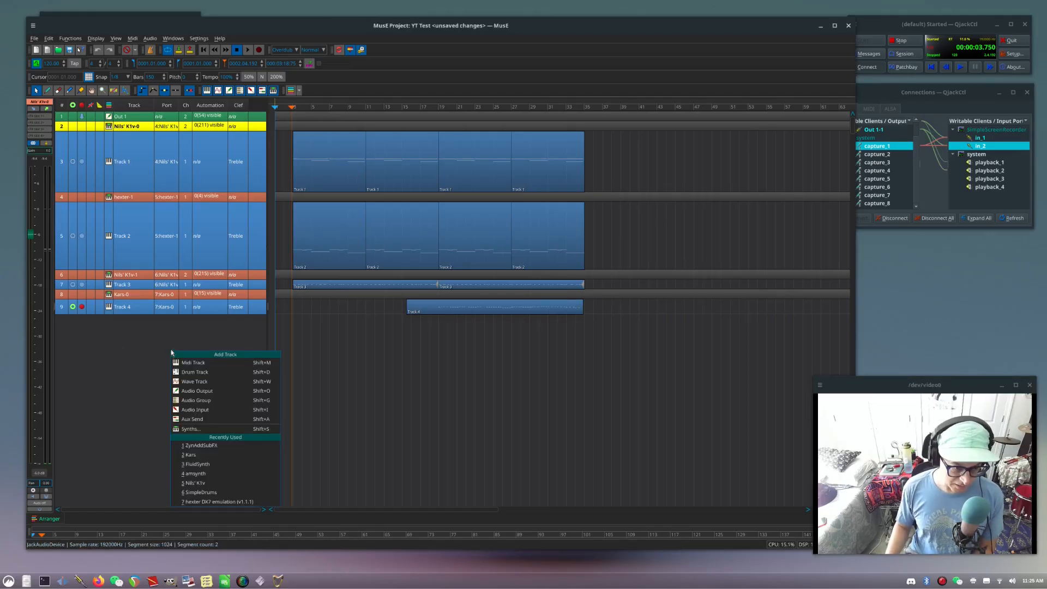
left_click(185, 381)
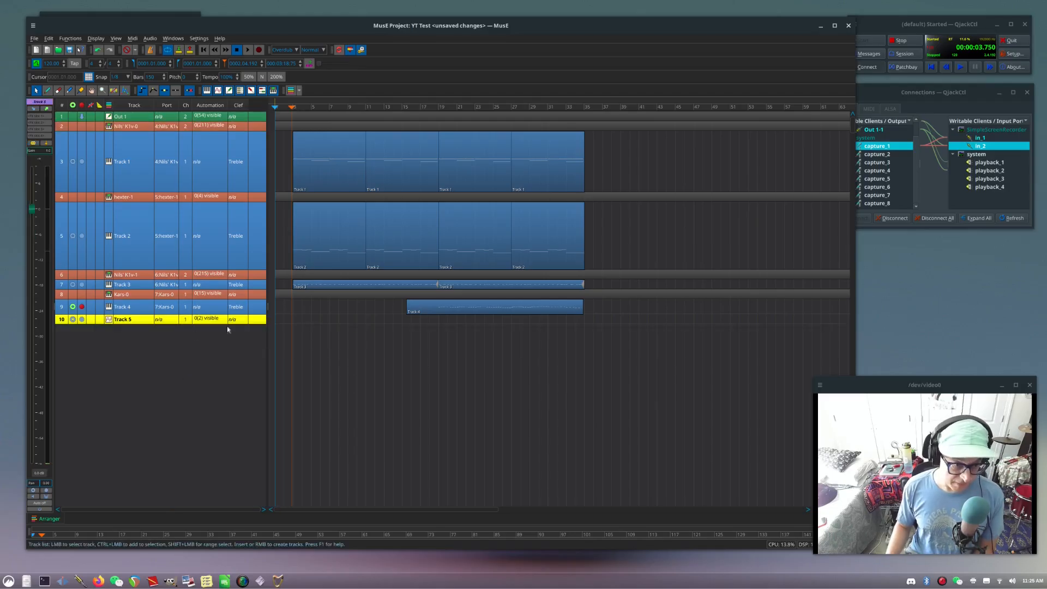
- Add an audio input track below the wave track, and arm the wave track Track 5 for recording
right_click(141, 337)
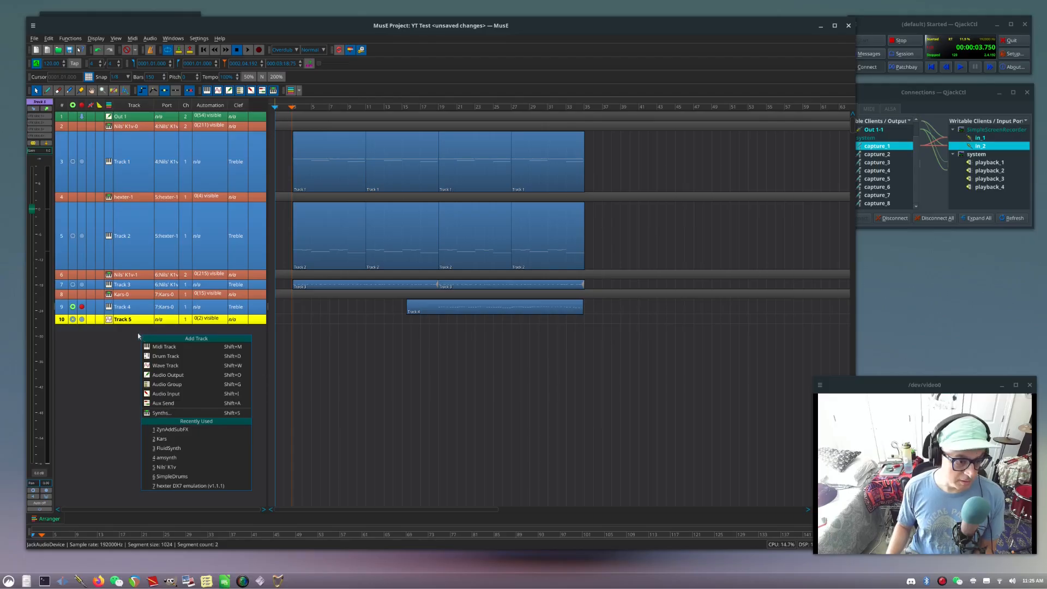
left_click(174, 394)
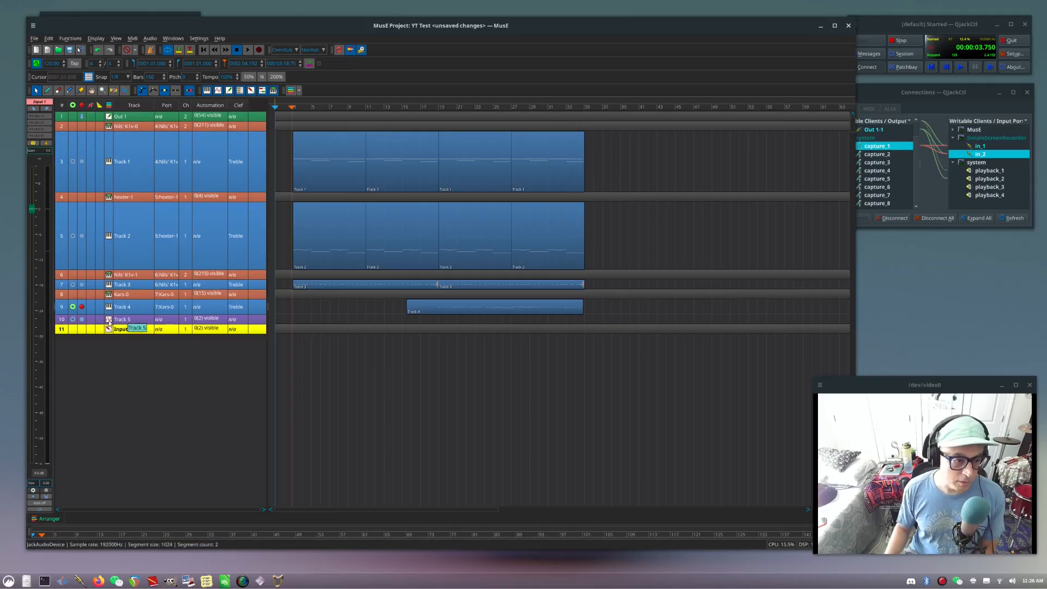
left_click(82, 320)
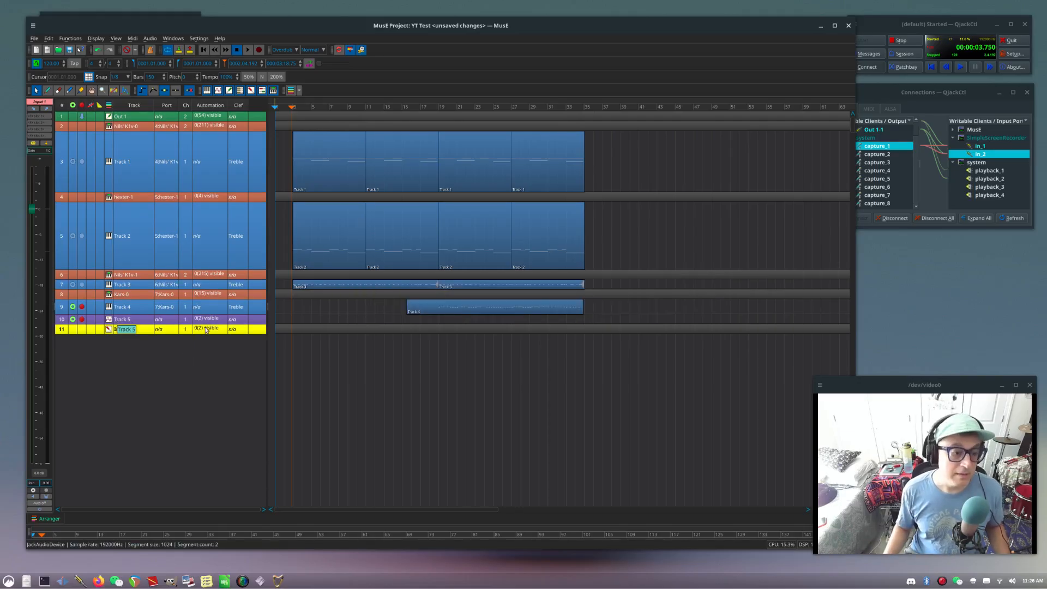
- Route the JACK port system:capture_1 into the Input 1 track, leaving the track's name as it is
key("Escape")
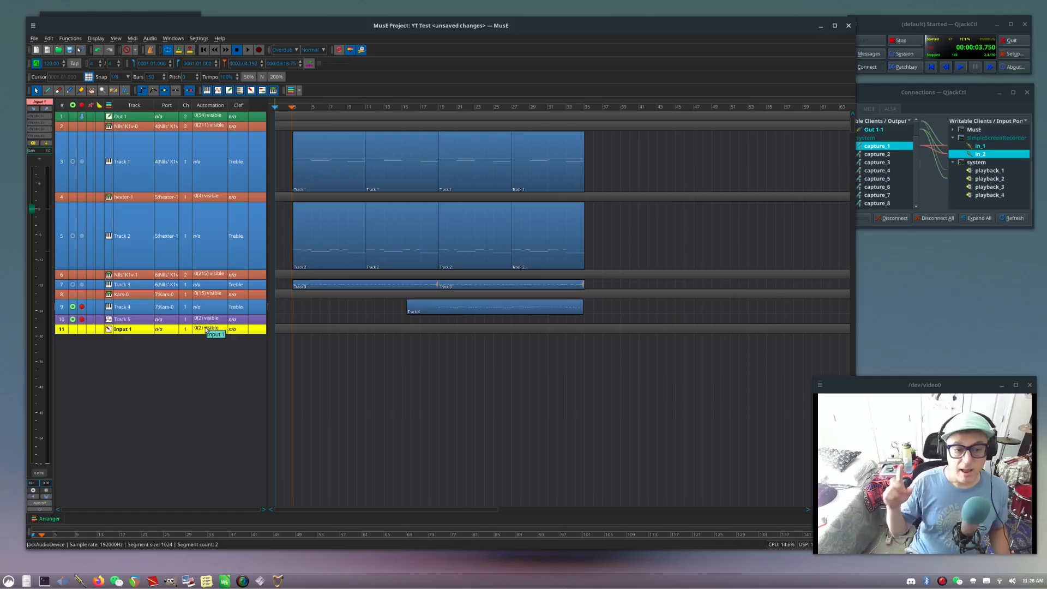
left_click(35, 110)
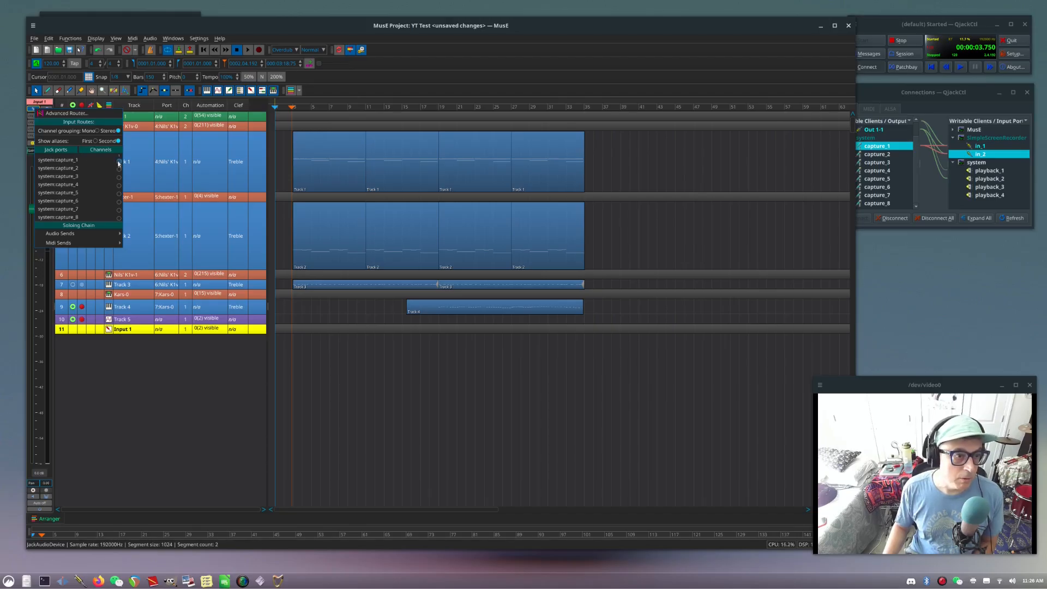
left_click(119, 163)
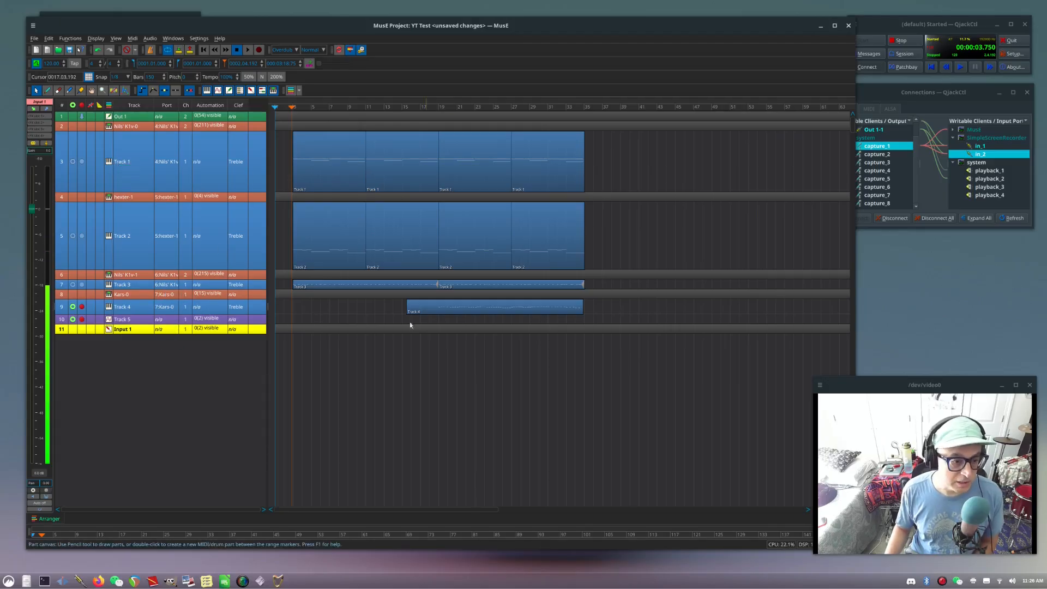
- Record a short test take on the armed tracks from the current position, and stop the transport
left_click(260, 52)
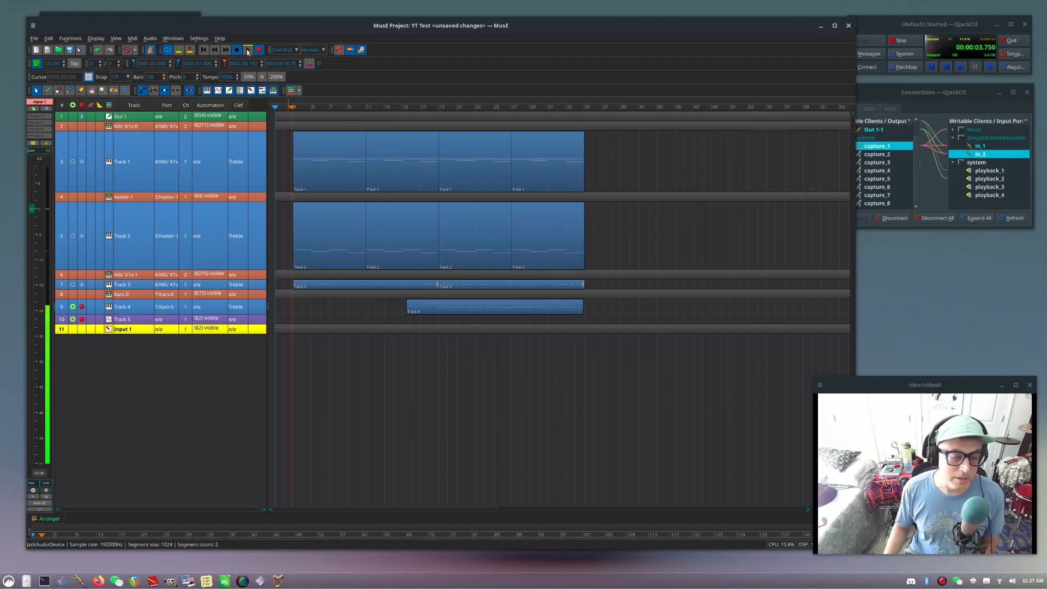
left_click(248, 52)
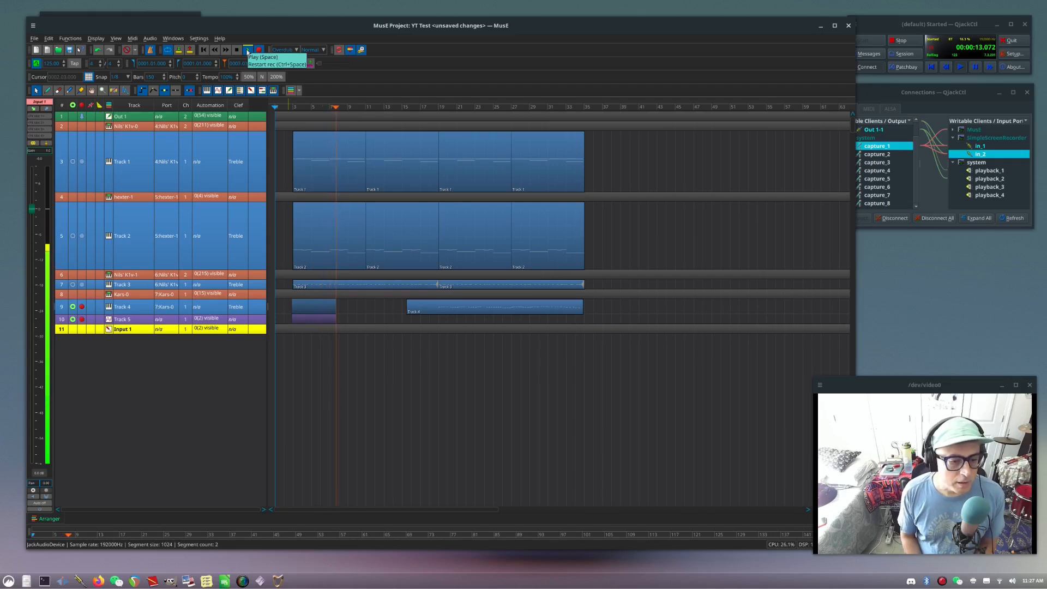
key("ctrl+space")
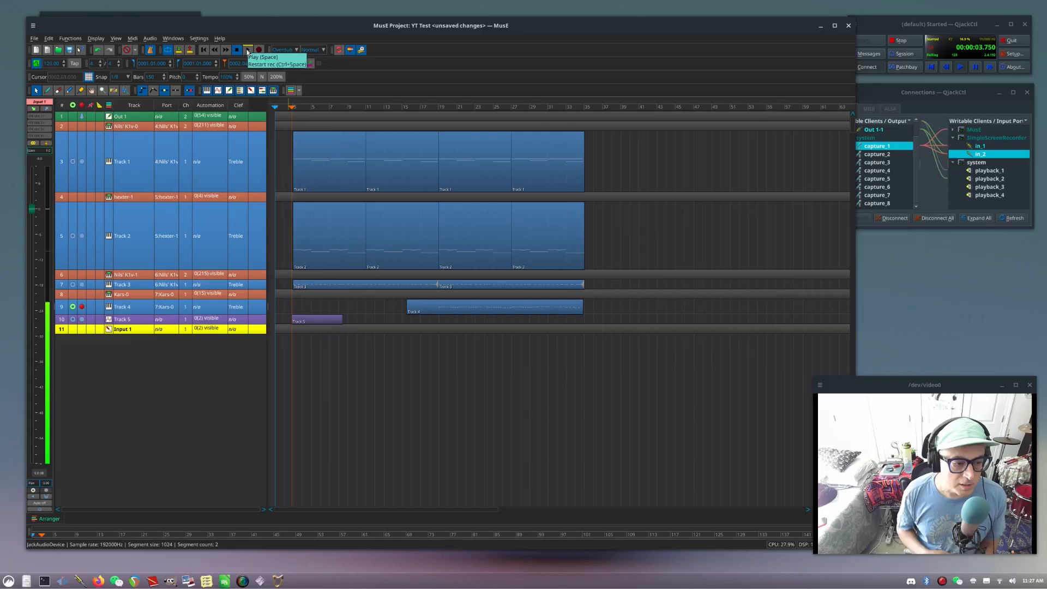
- Disarm Track 4 from recording, play back the new take on Track 5, and stop
left_click(82, 307)
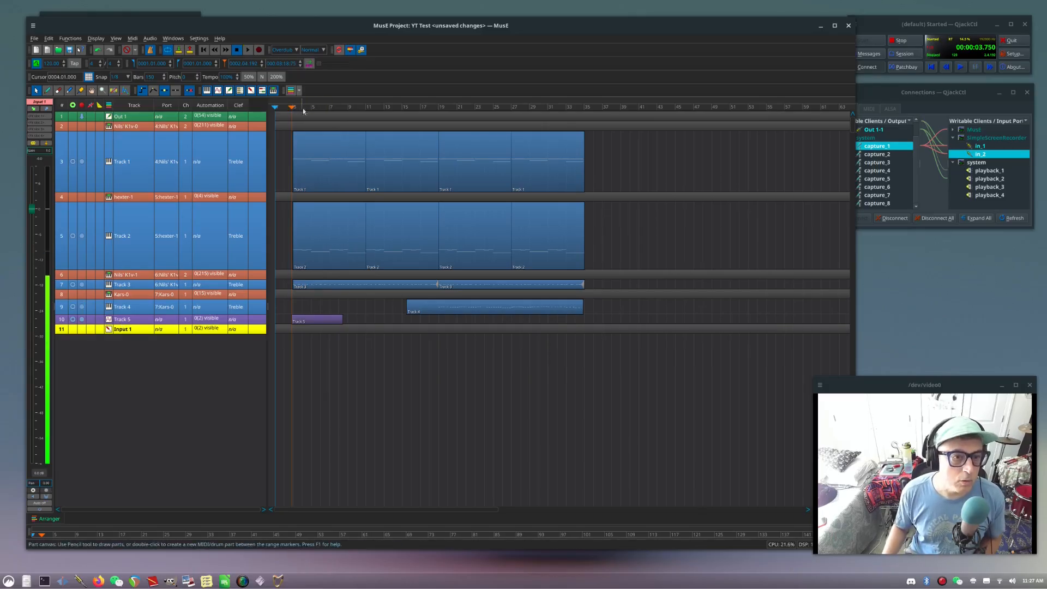
key("space")
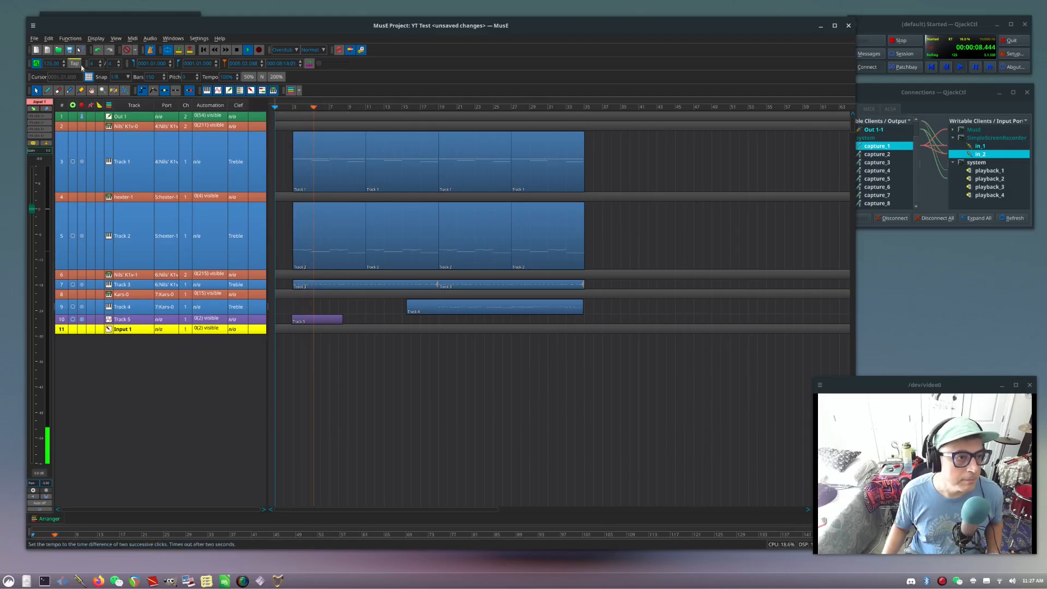
key("space")
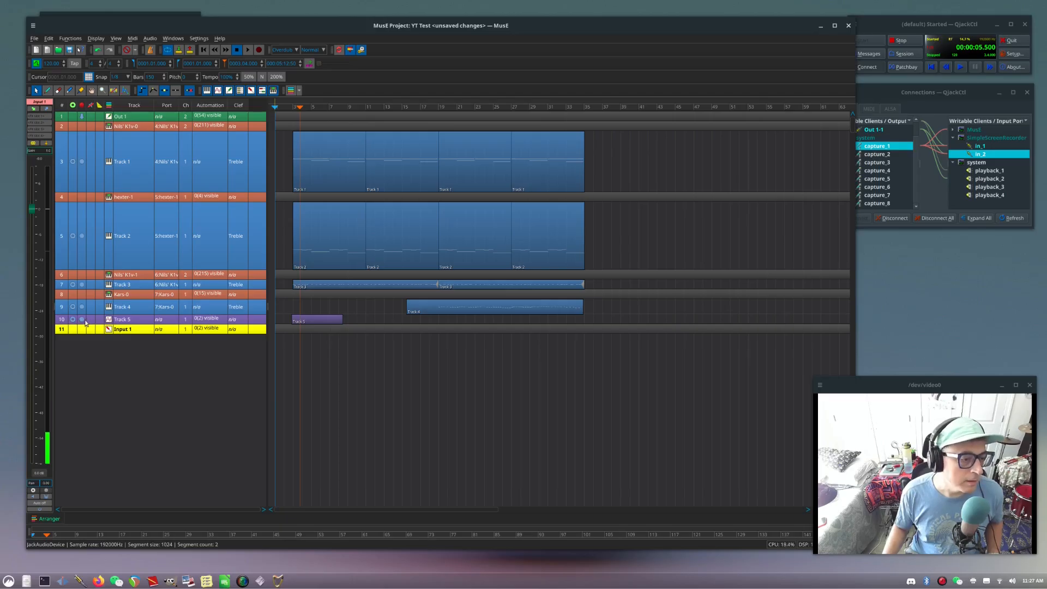
- Delete the recorded test part from Track 5
left_click(62, 321)
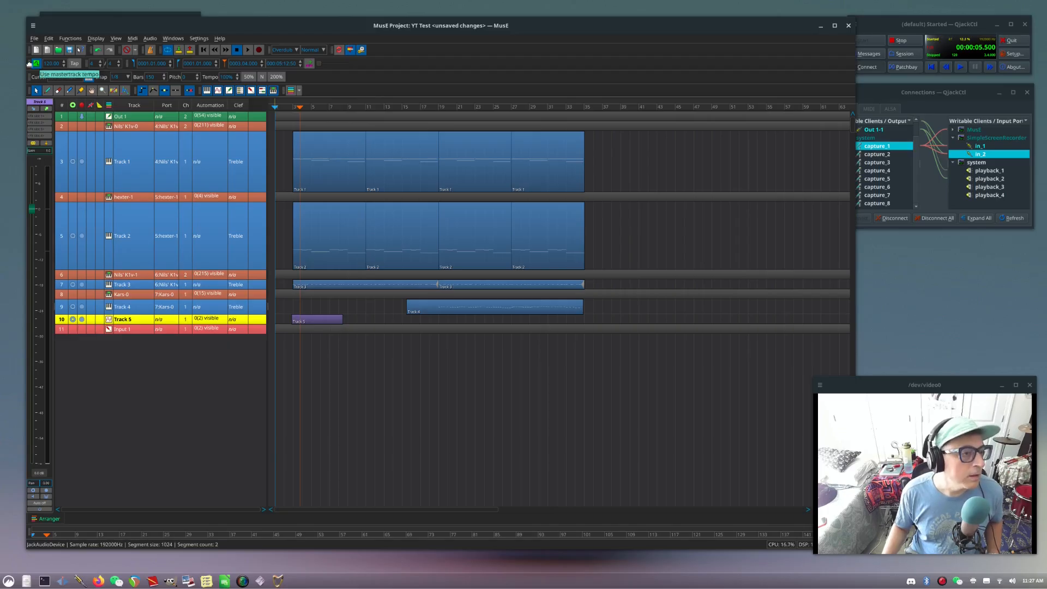
left_click(325, 323)
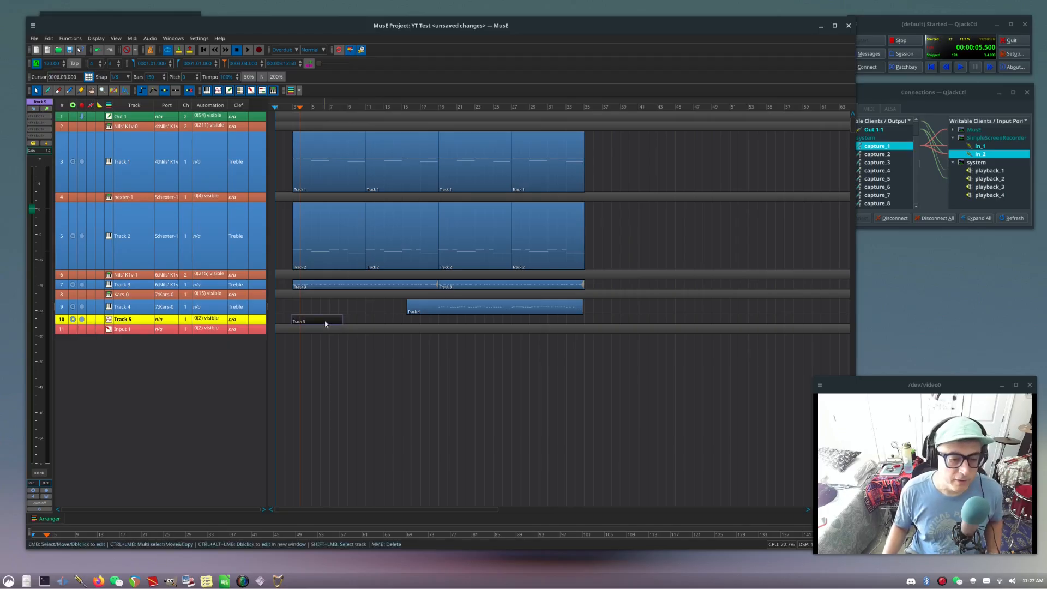
key("Delete")
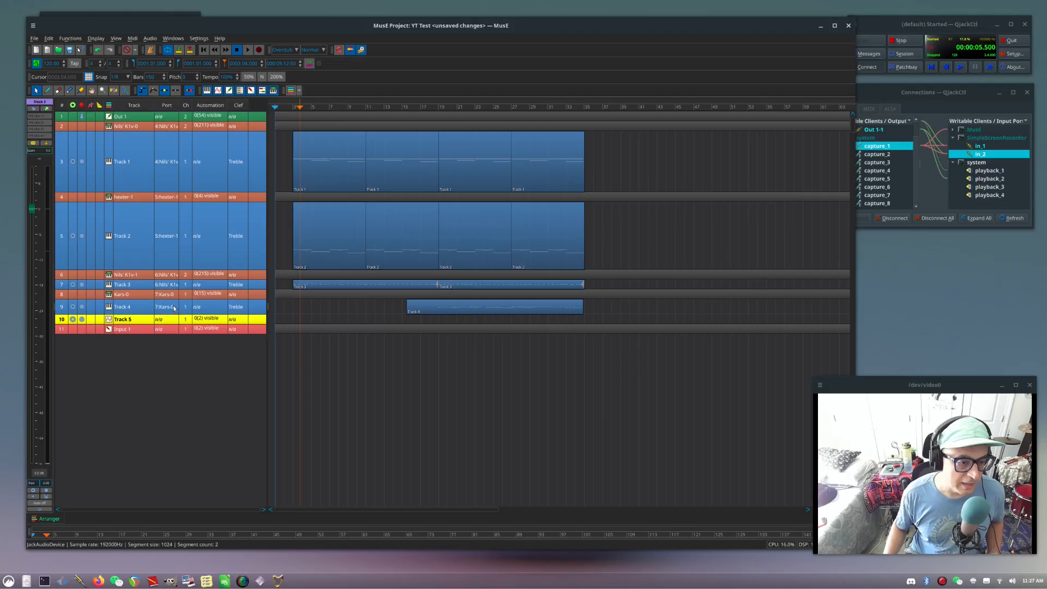
- Set the channel grouping of Track 5's output routing to Mono and view the channels of its Out 1 route
left_click(48, 109)
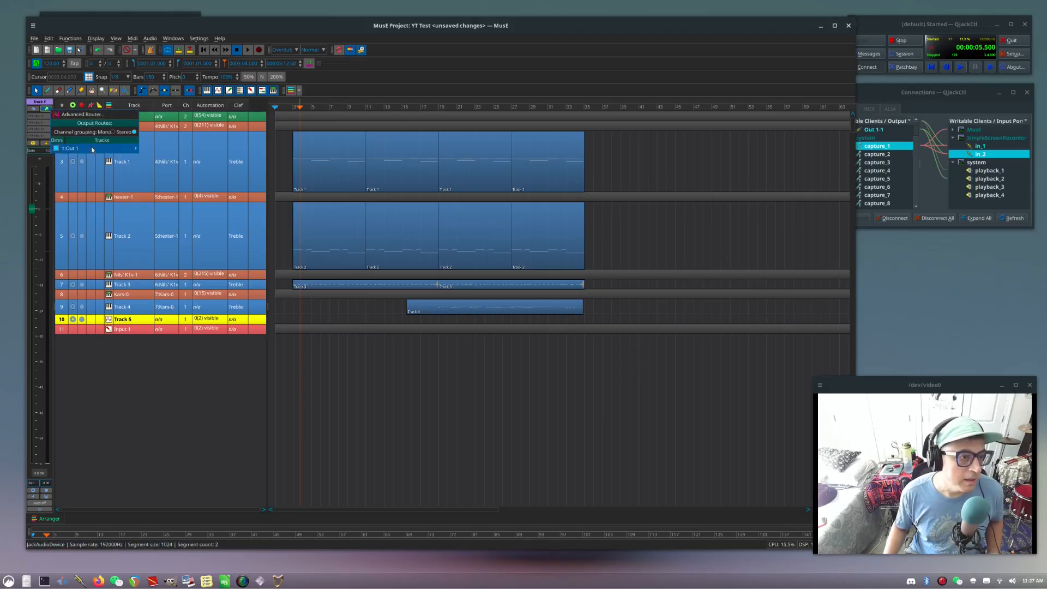
mouse_move(92, 147)
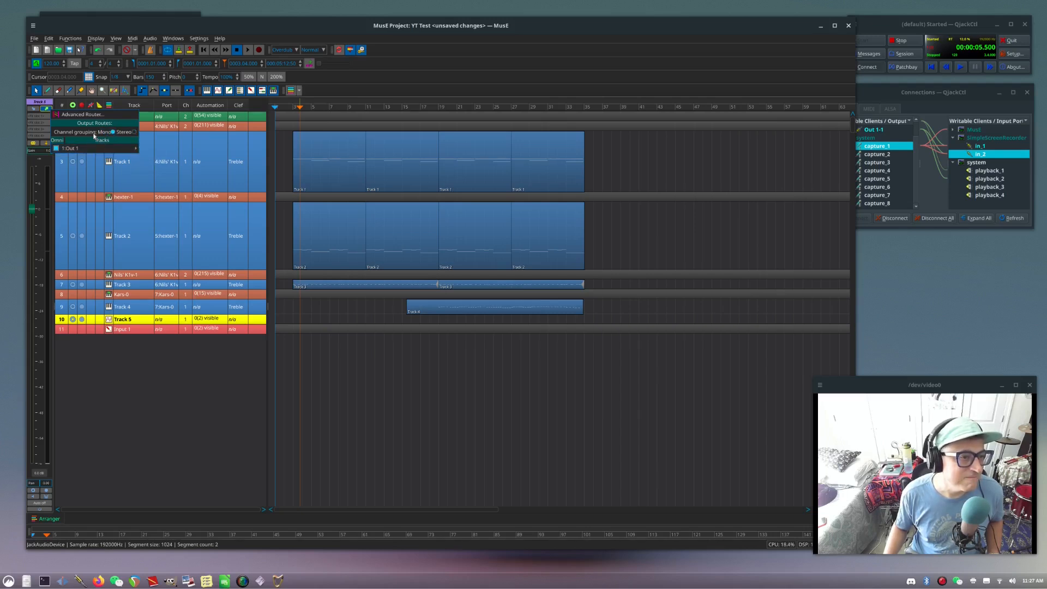
left_click(138, 150)
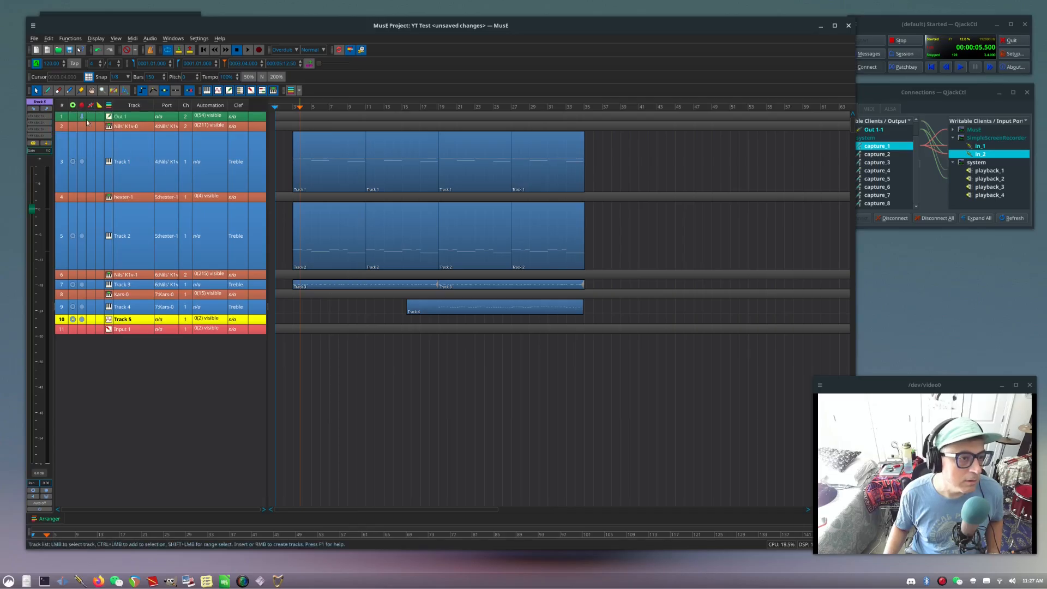
left_click(48, 110)
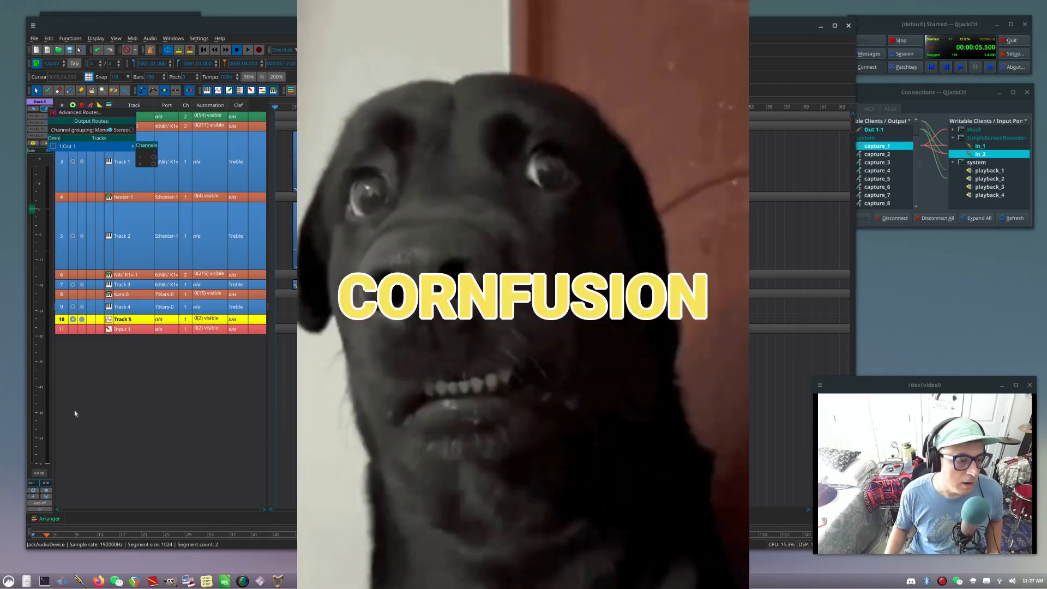
- Arm Track 5 for recording and route its output to Out 1
left_click(81, 321)
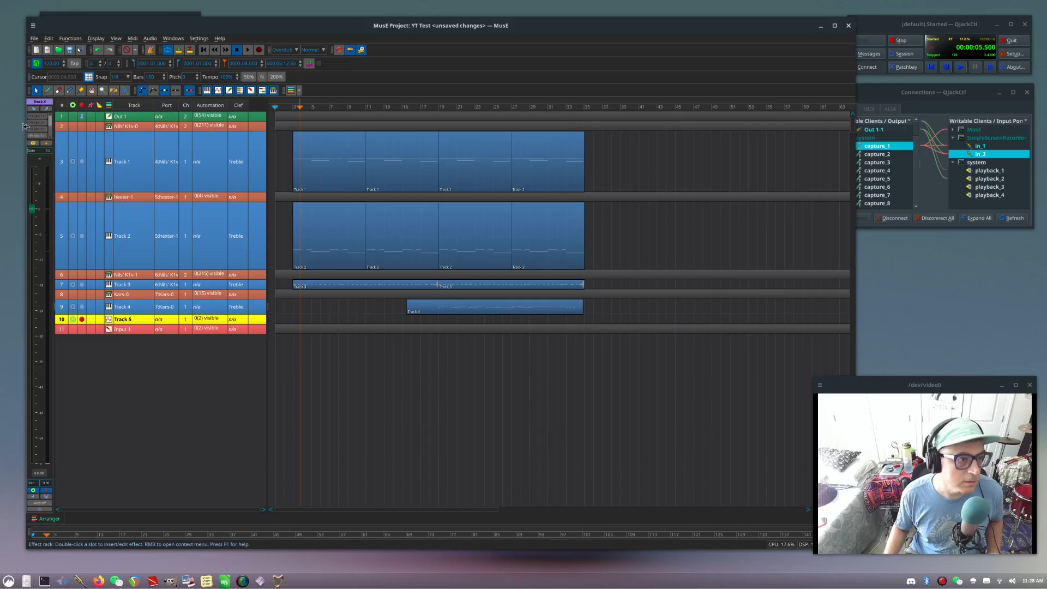
left_click(48, 110)
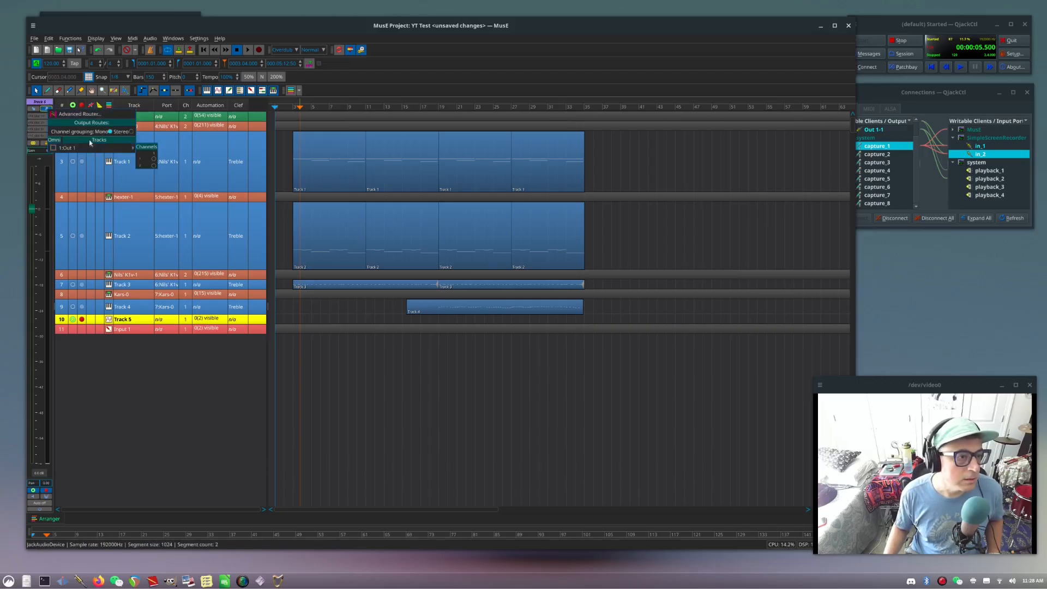
left_click(54, 149)
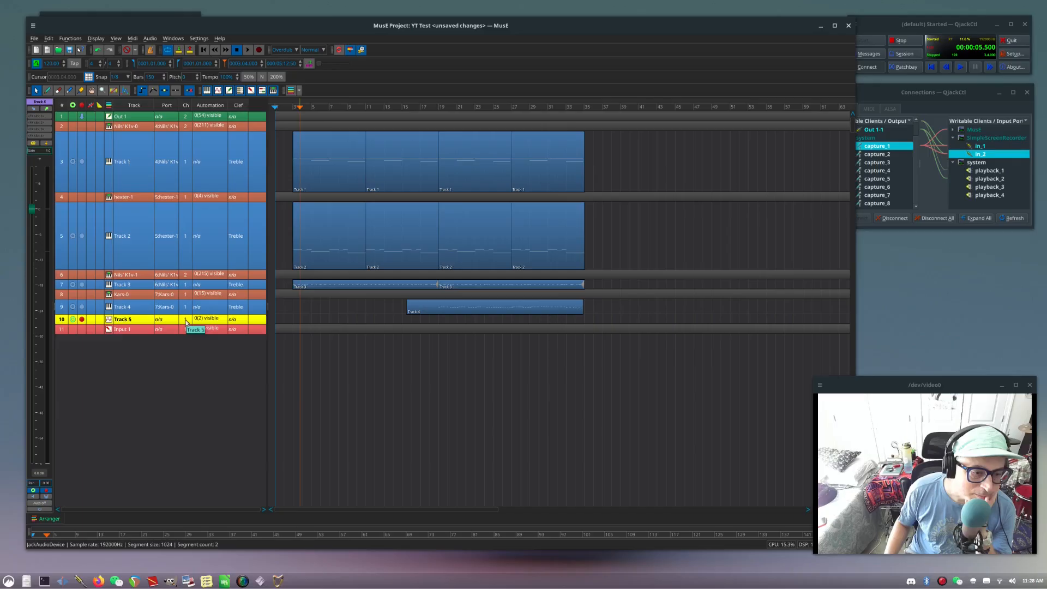
- Try Track 5 with two channels, and return it to one channel without renaming it
left_click(186, 319)
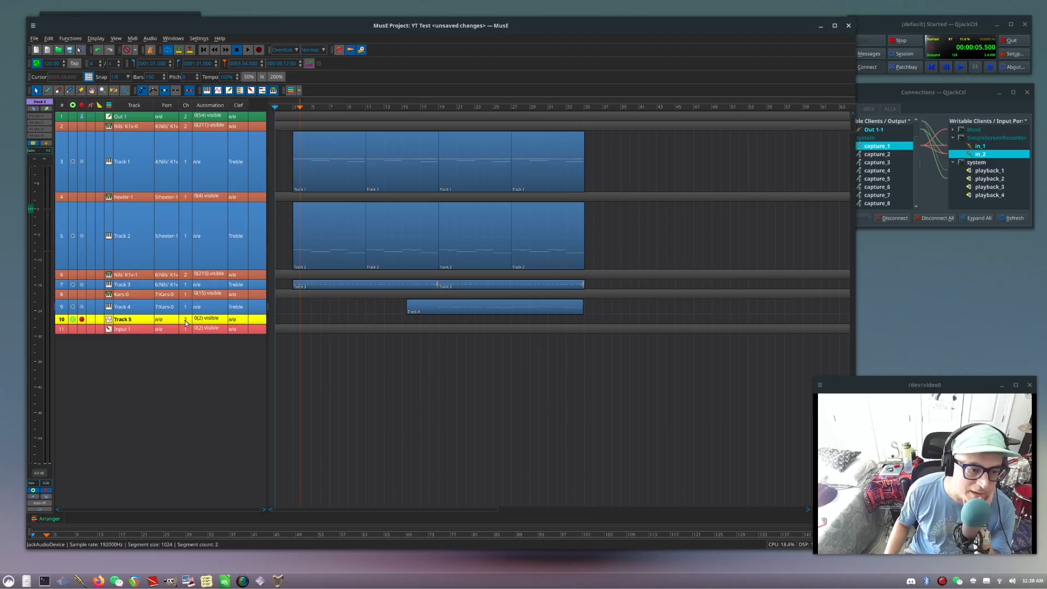
left_click(186, 323)
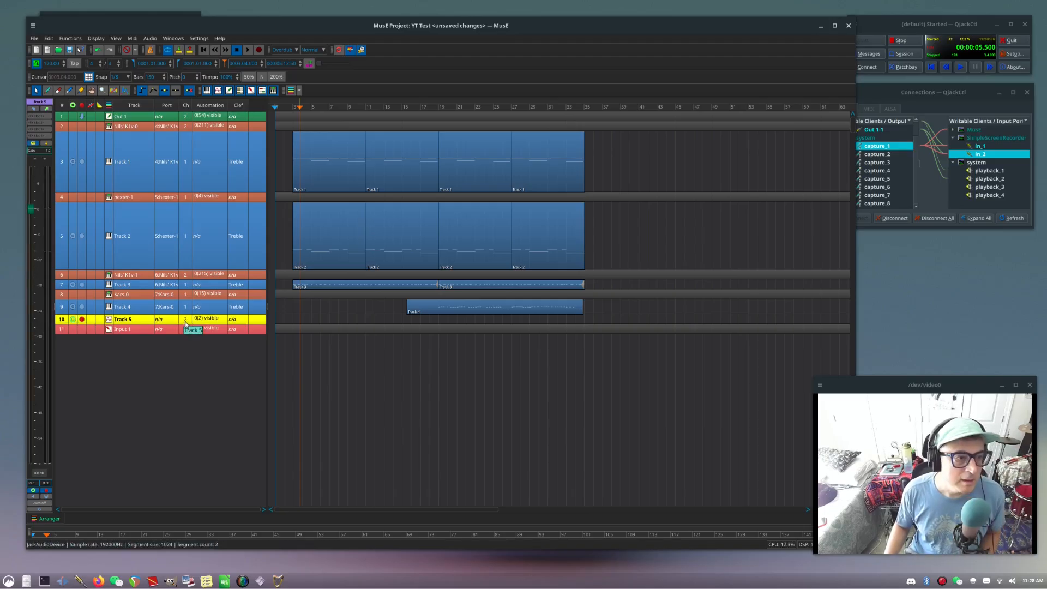
scroll(185, 323, "down", 1)
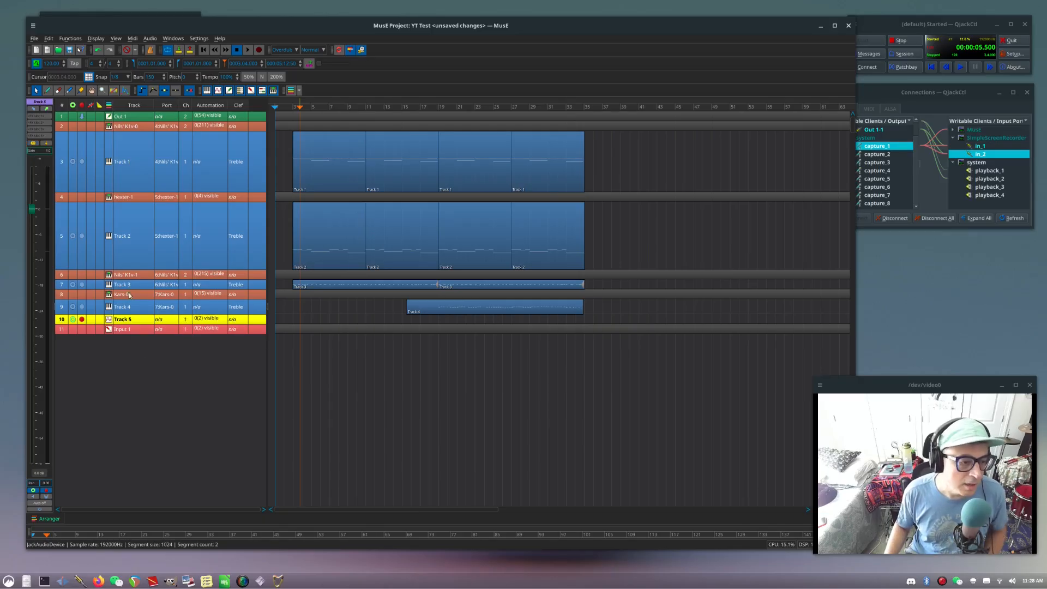
double_click(122, 322)
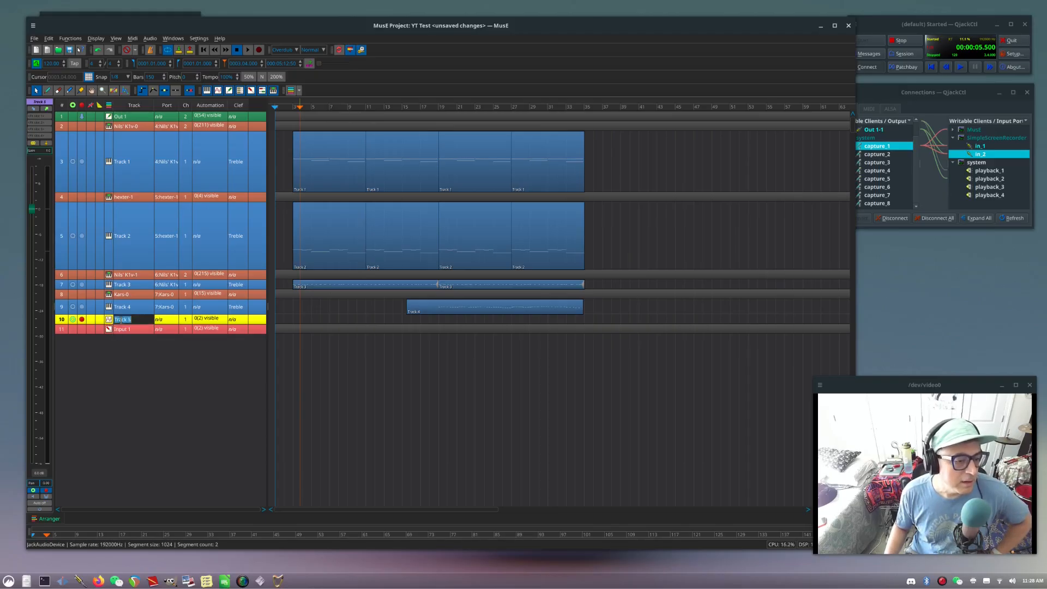
key("Return")
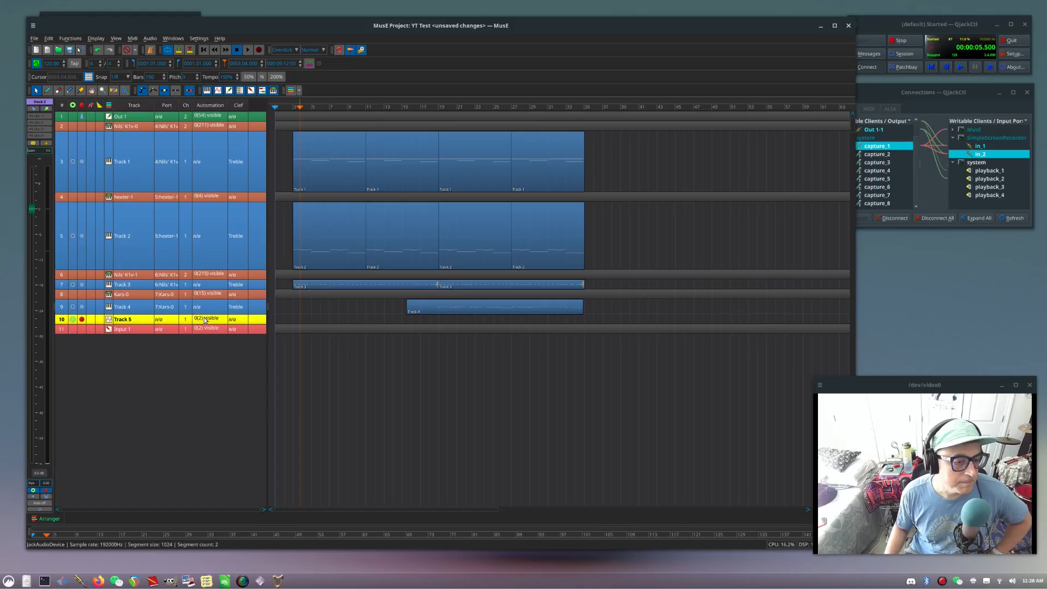
double_click(64, 323)
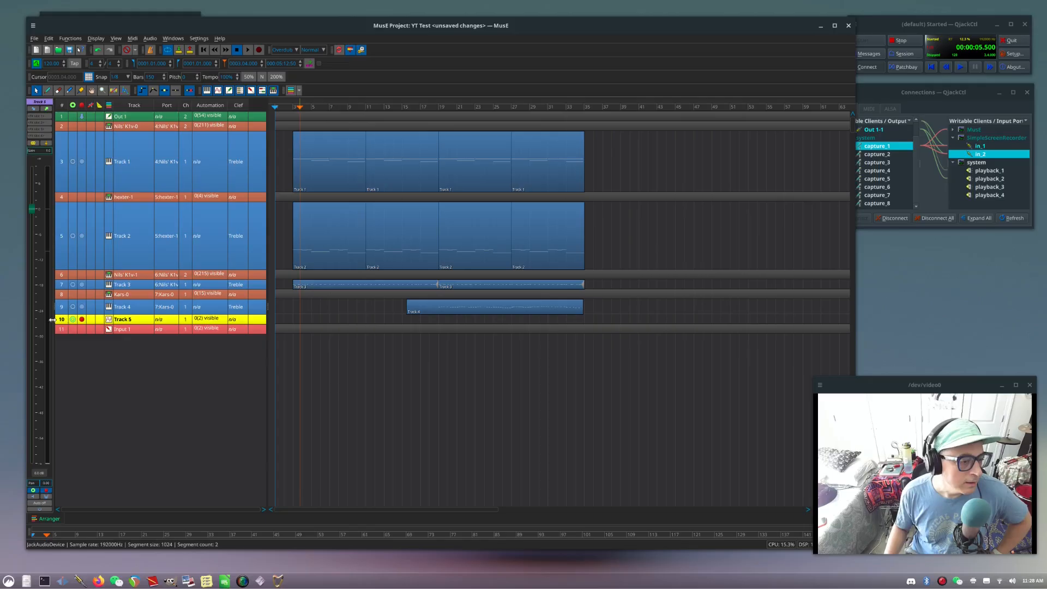
double_click(61, 323)
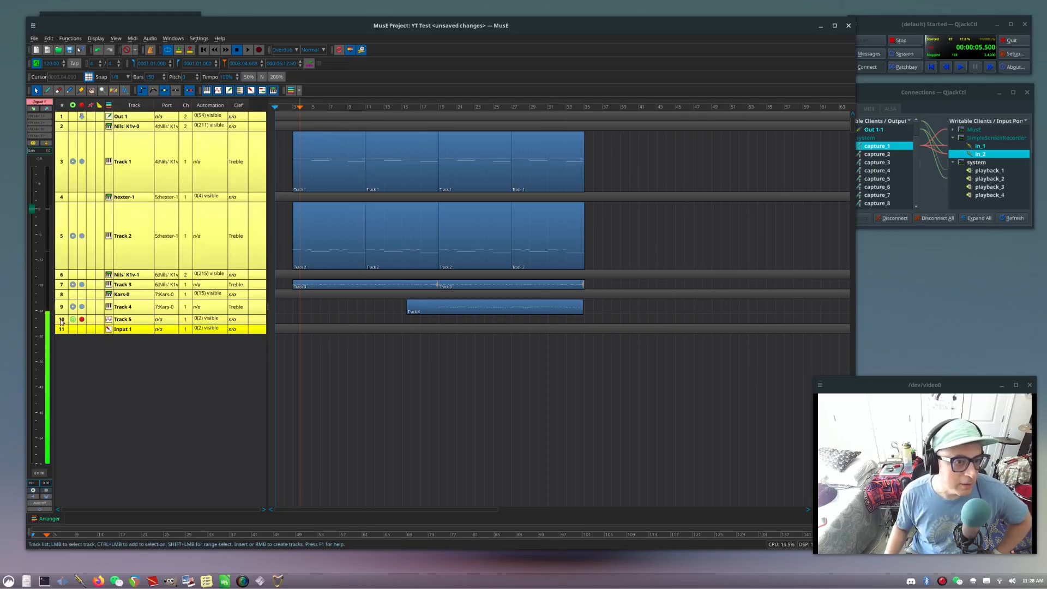
double_click(61, 322)
left_click(61, 323)
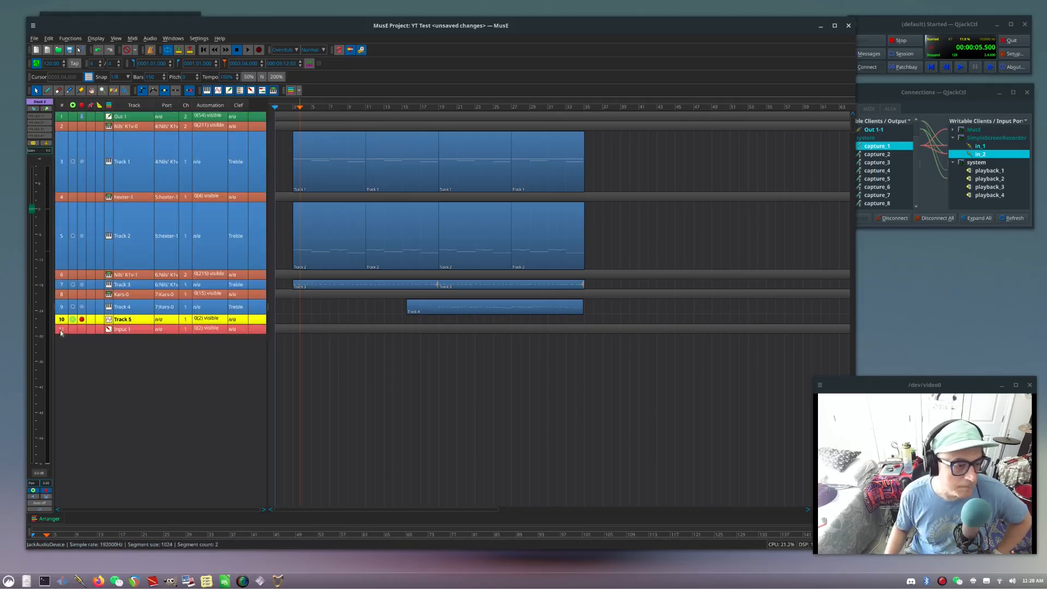
- Open the advanced router from Input 1's output routes and examine the source and destination connections
double_click(61, 329)
left_click(61, 330)
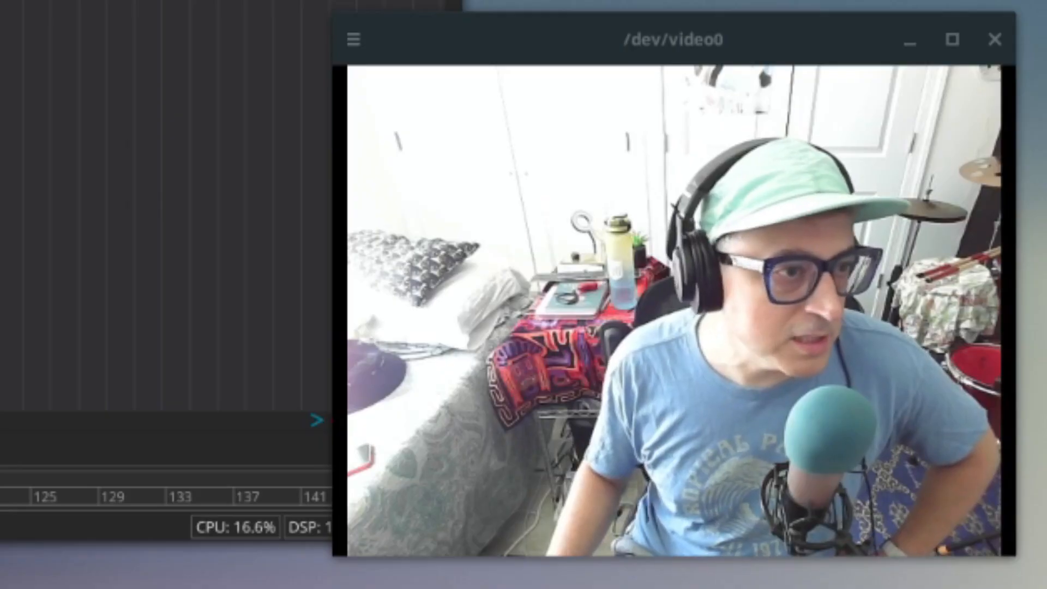
left_click(46, 109)
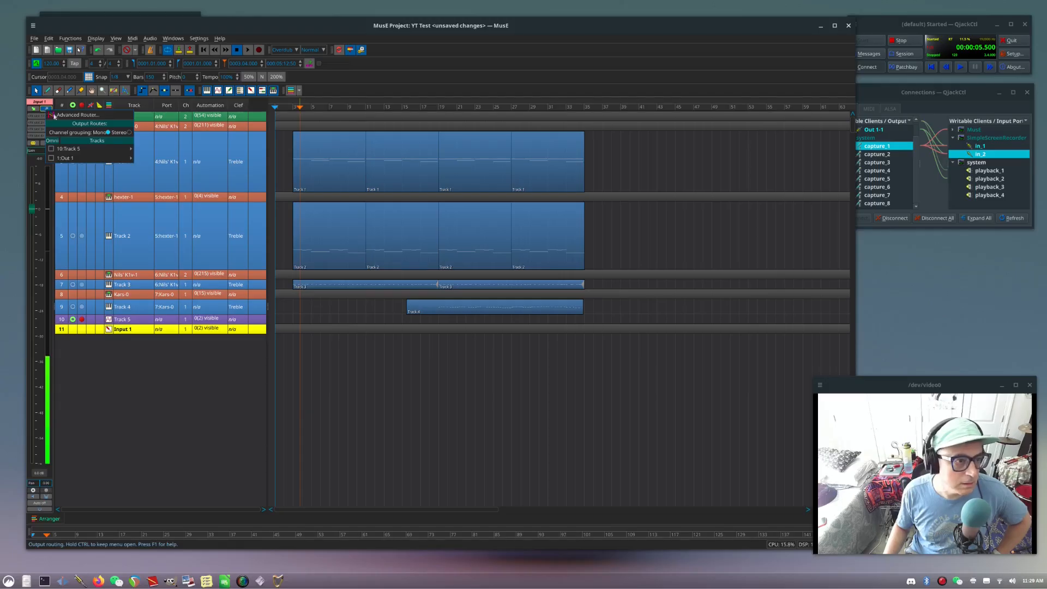
left_click(76, 115)
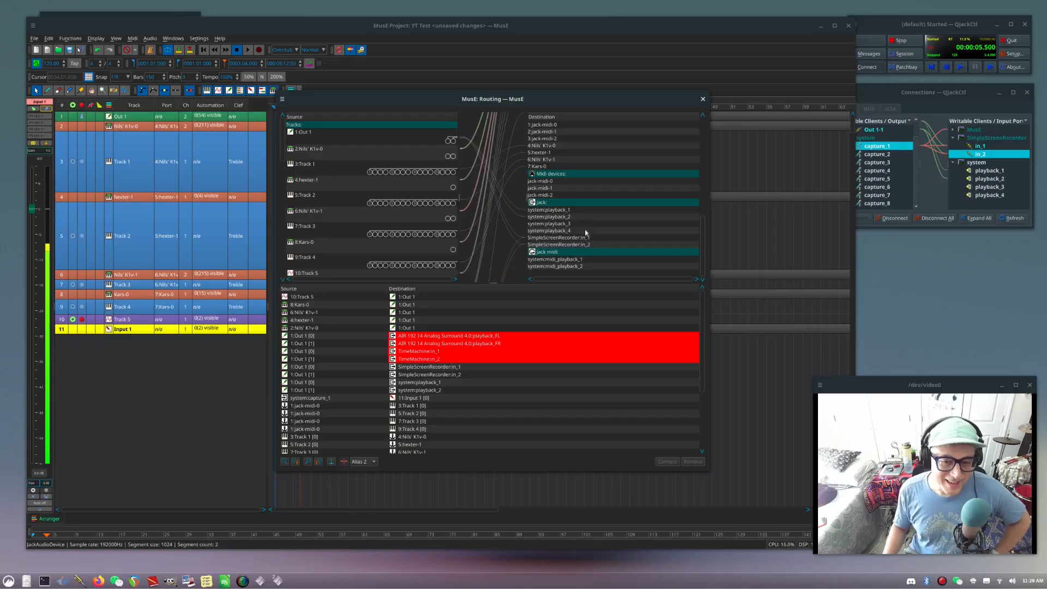
scroll(587, 233, "up", 5)
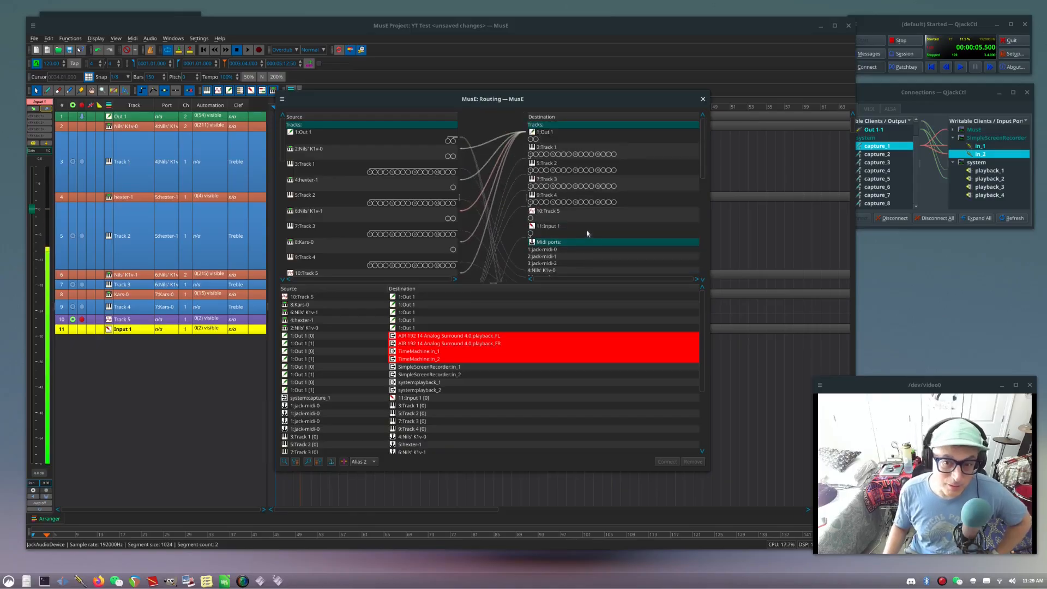
scroll(587, 233, "down", 5)
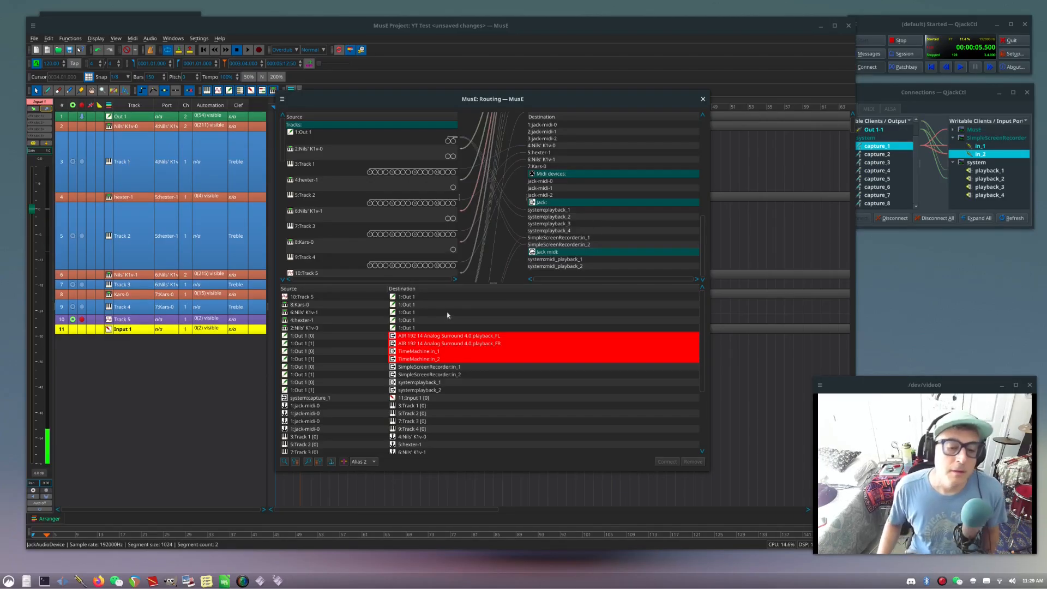
scroll(467, 335, "down", 2)
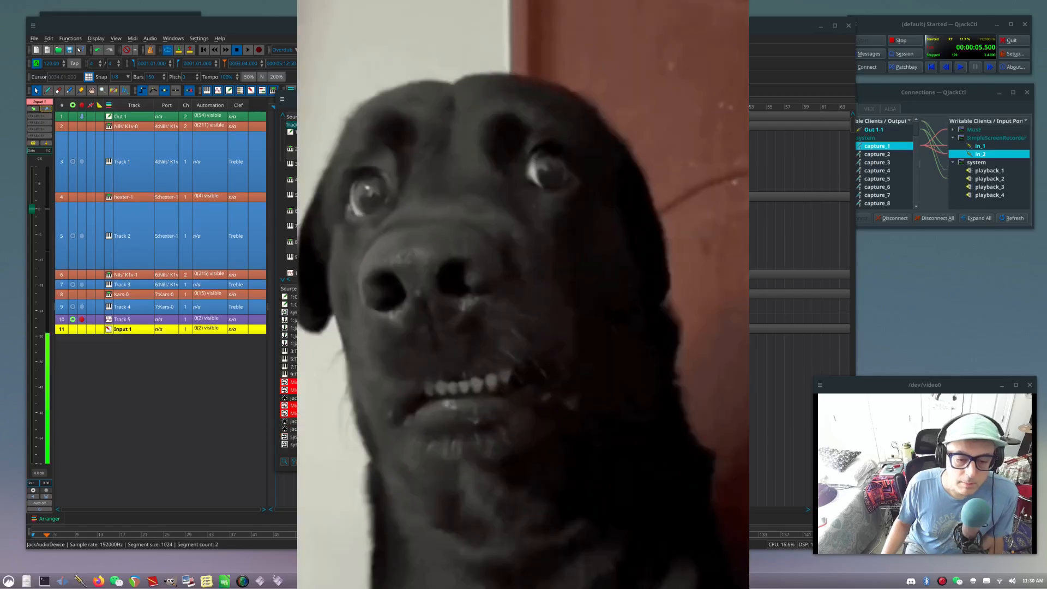
scroll(443, 358, "up", 2)
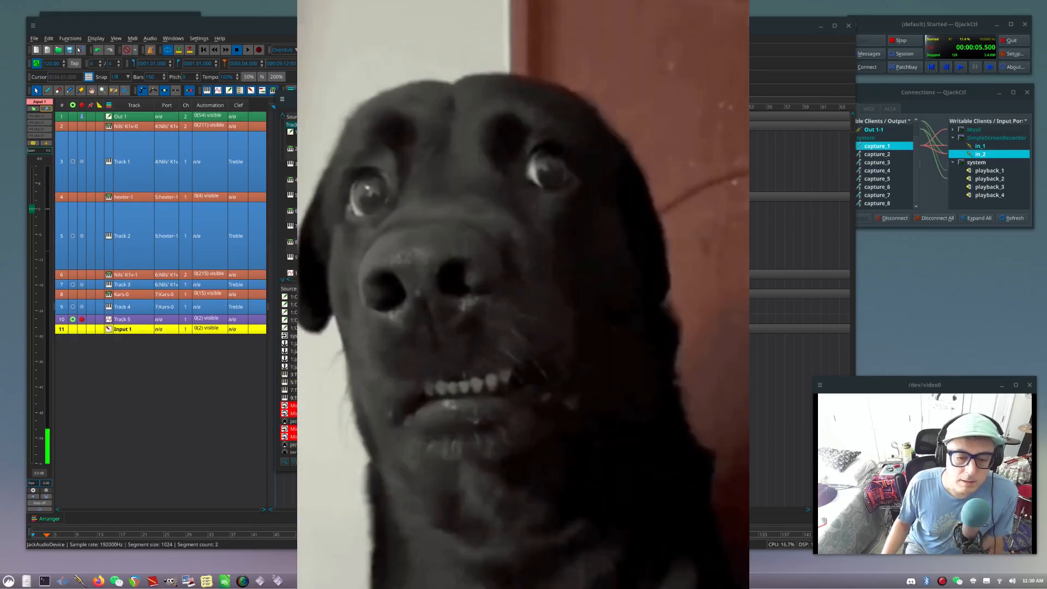
scroll(444, 359, "up", 2)
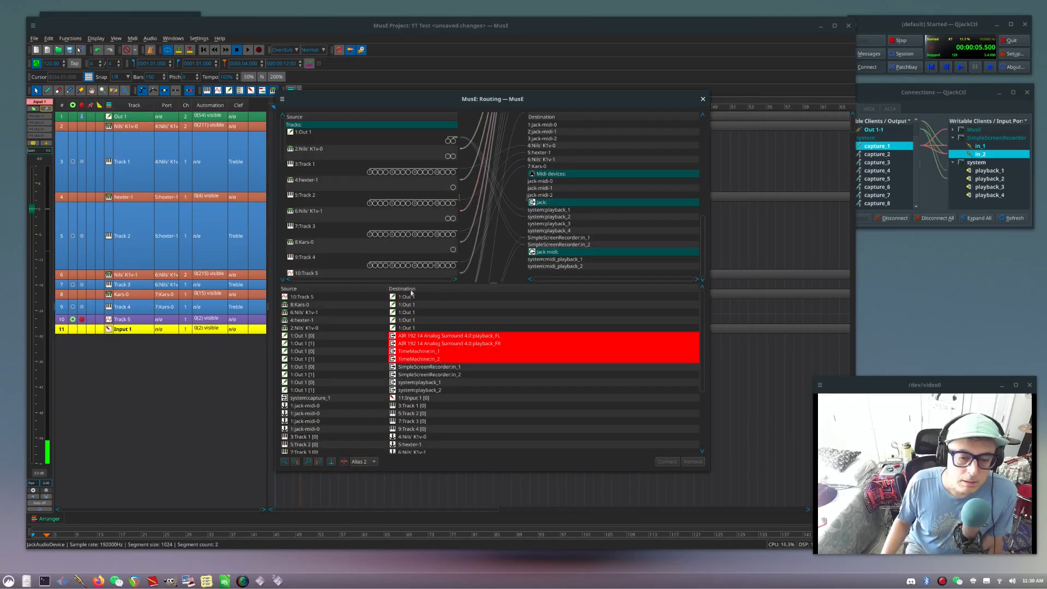
- Examine the router's list of source and destination routes, and show the connections of system:capture_1
scroll(433, 312, "down", 1)
scroll(433, 312, "down", 1)
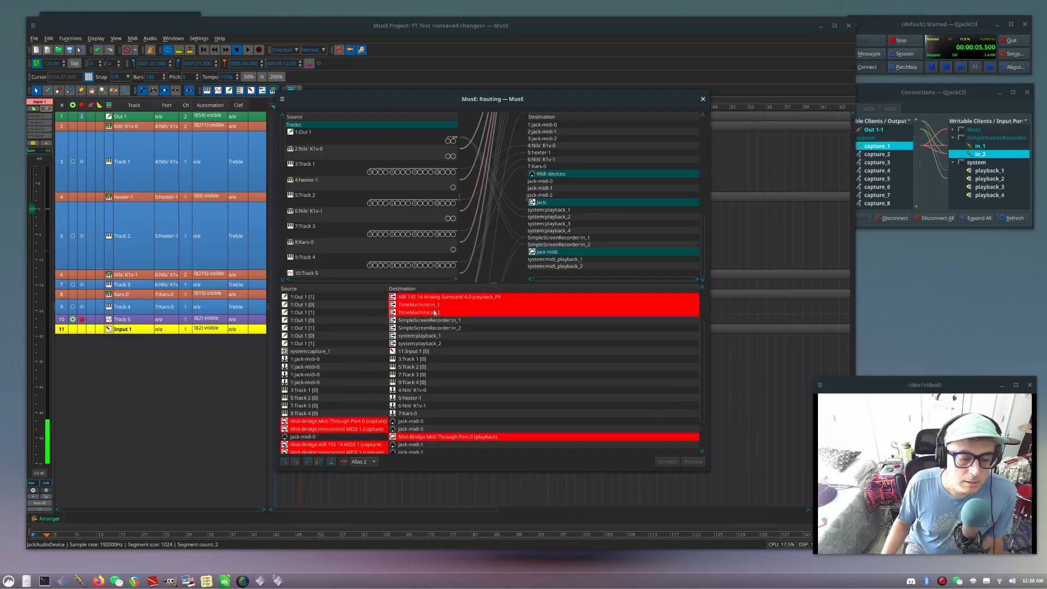
scroll(434, 313, "down", 2)
scroll(435, 313, "up", 4)
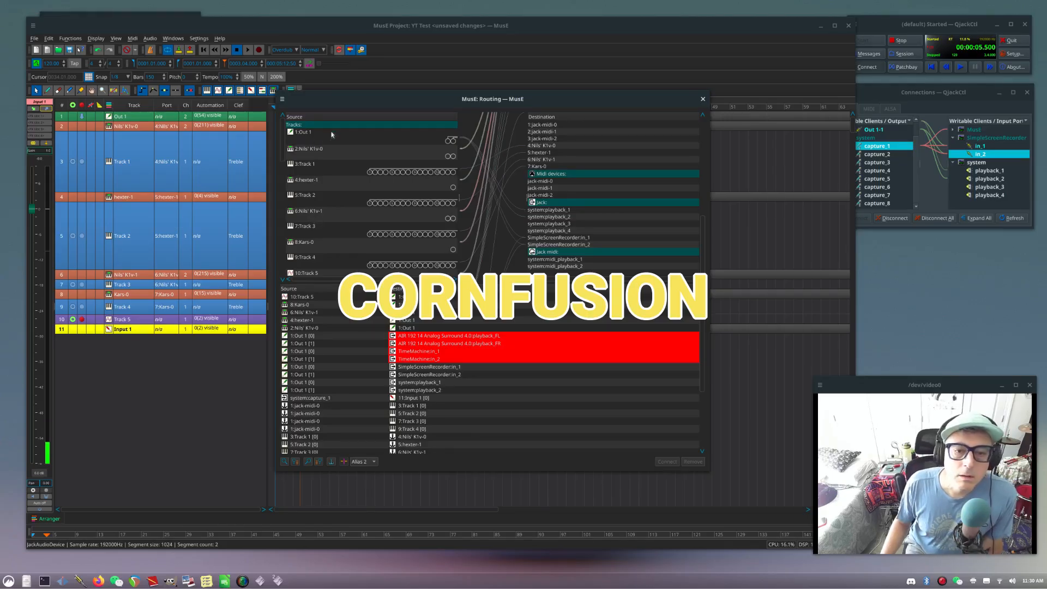
scroll(316, 164, "down", 6)
left_click(353, 196)
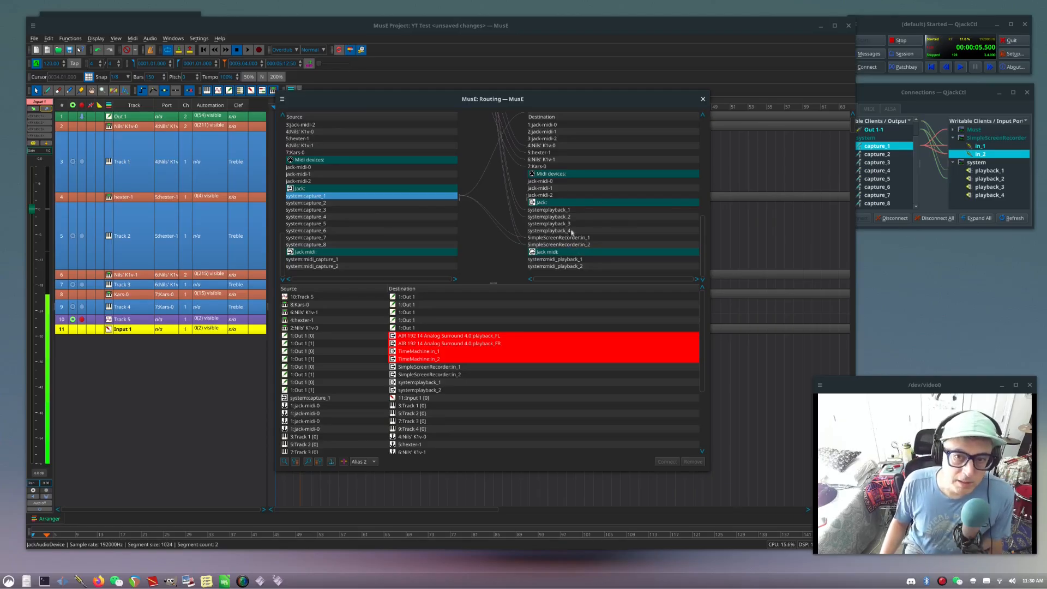
- Check MusE's input port among the writable clients in QjackCtl's audio connections, and close MusE's router
left_click(931, 93)
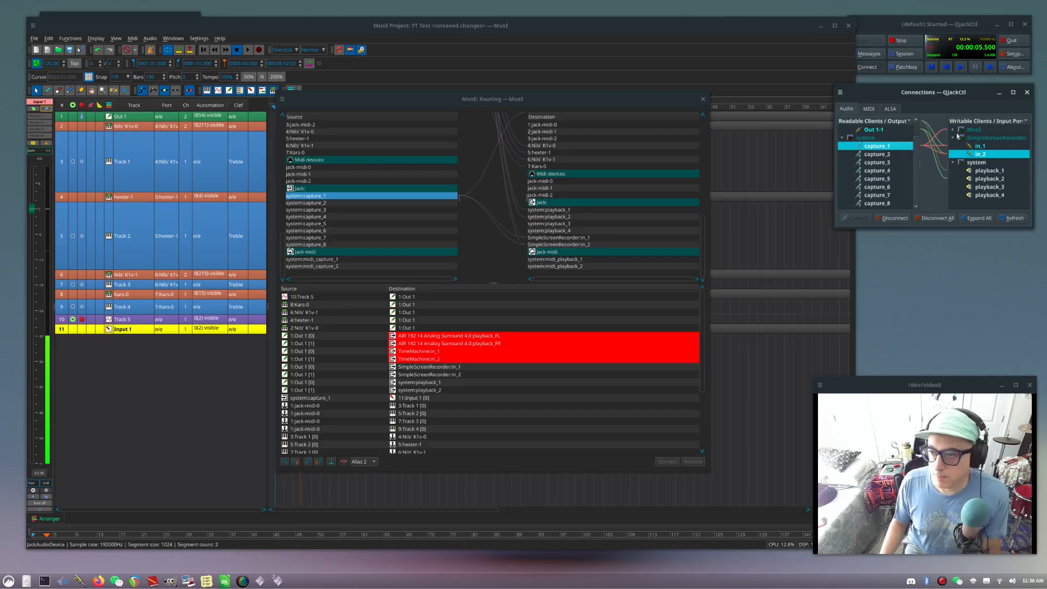
left_click(954, 131)
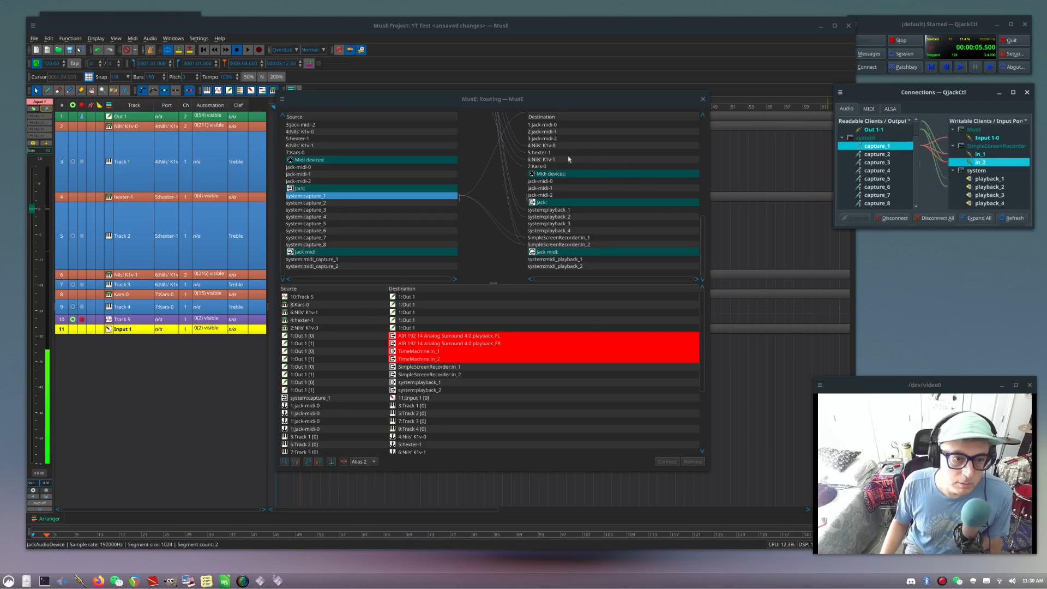
left_click(703, 100)
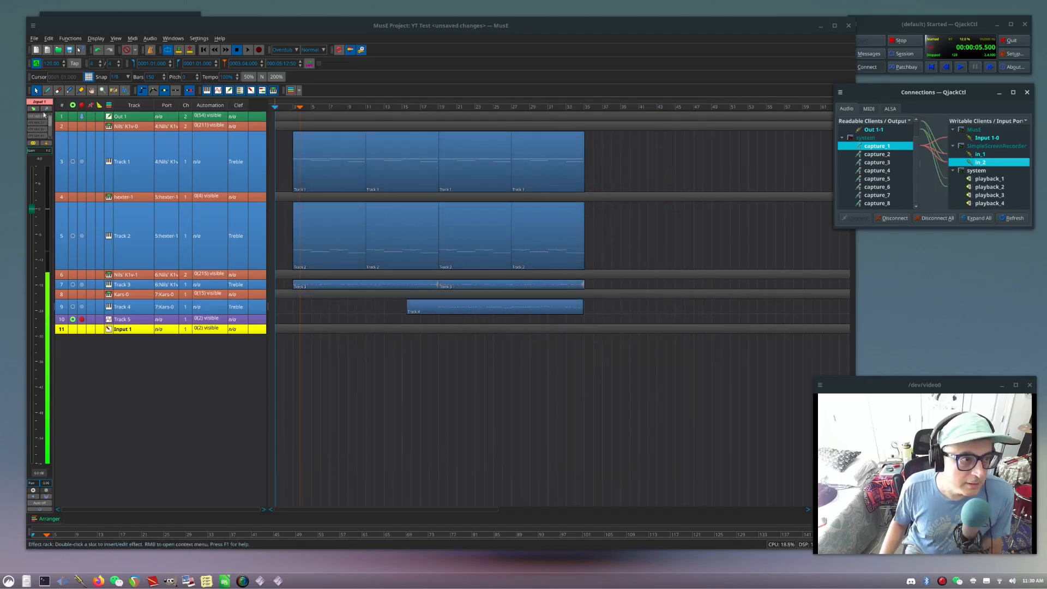
- Route the output of Input 1 to Track 5
left_click(46, 109)
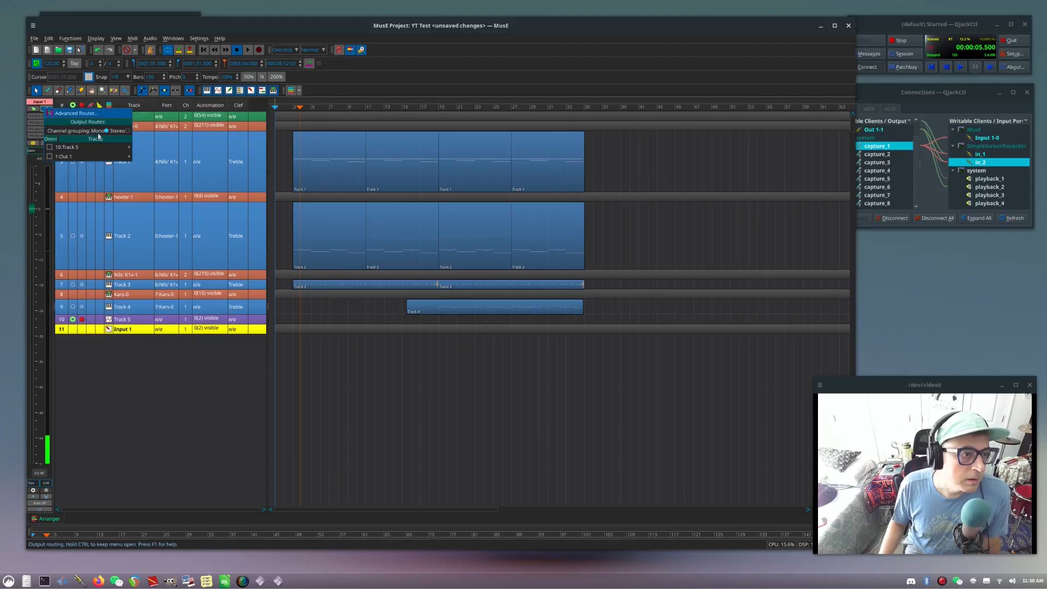
mouse_move(80, 147)
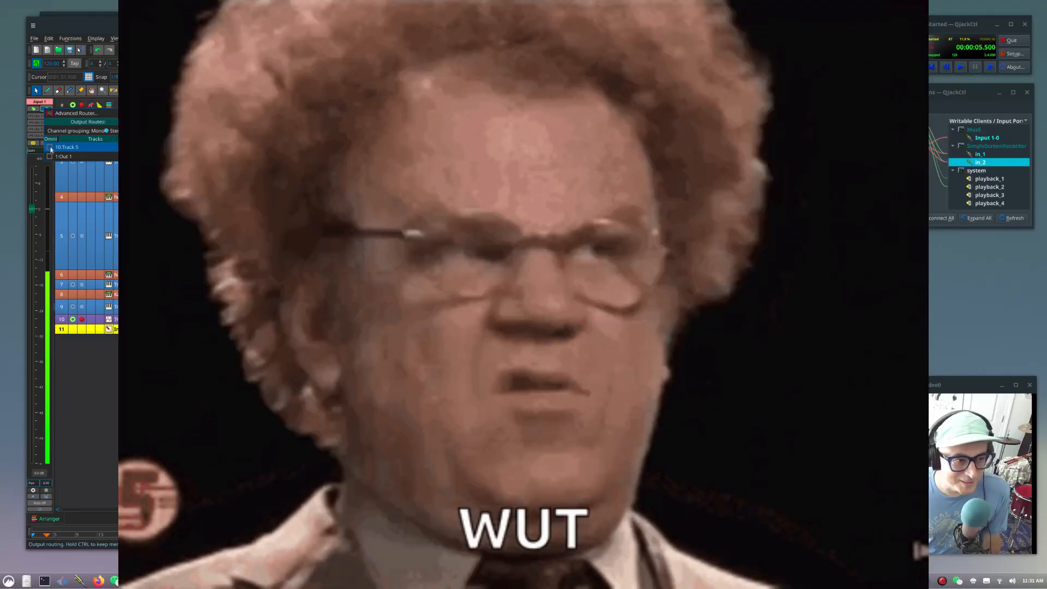
left_click(48, 148)
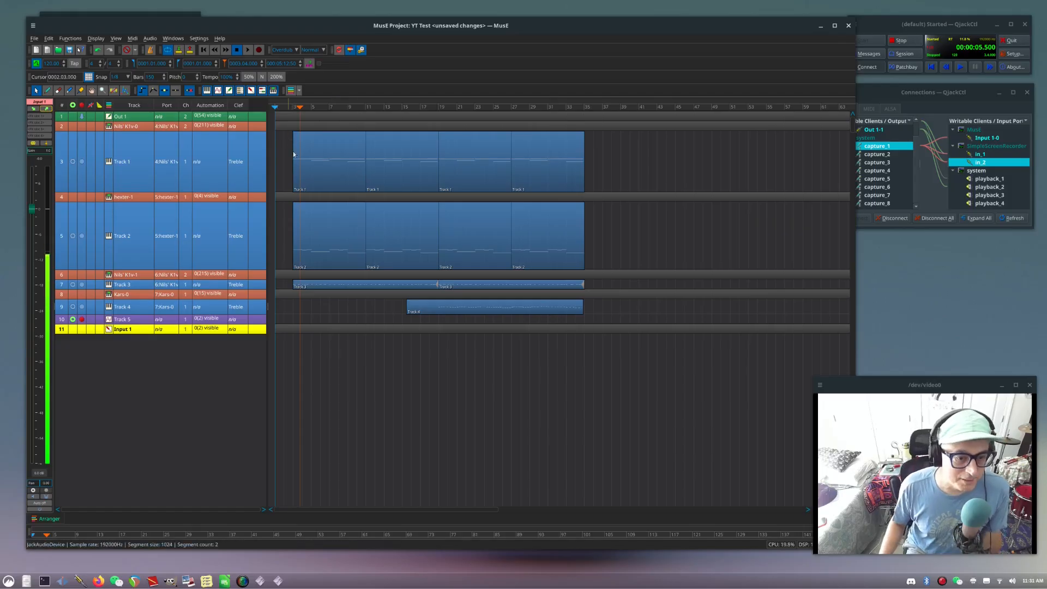
- Record a test take of the audio input on Track 5, starting around bar 3, and stop the recording
left_click(294, 107)
left_click(248, 50)
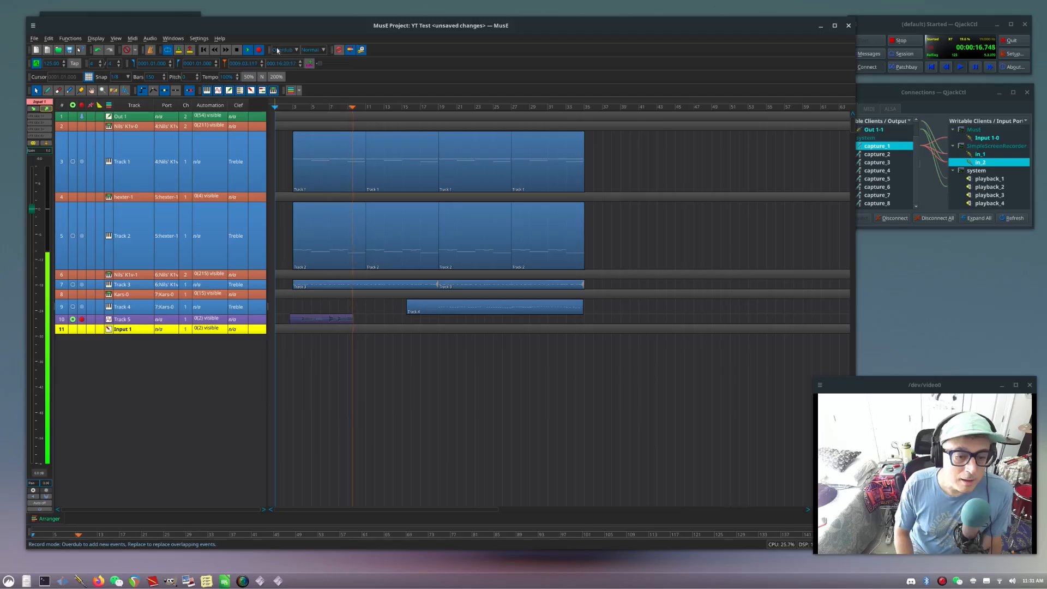
key("space")
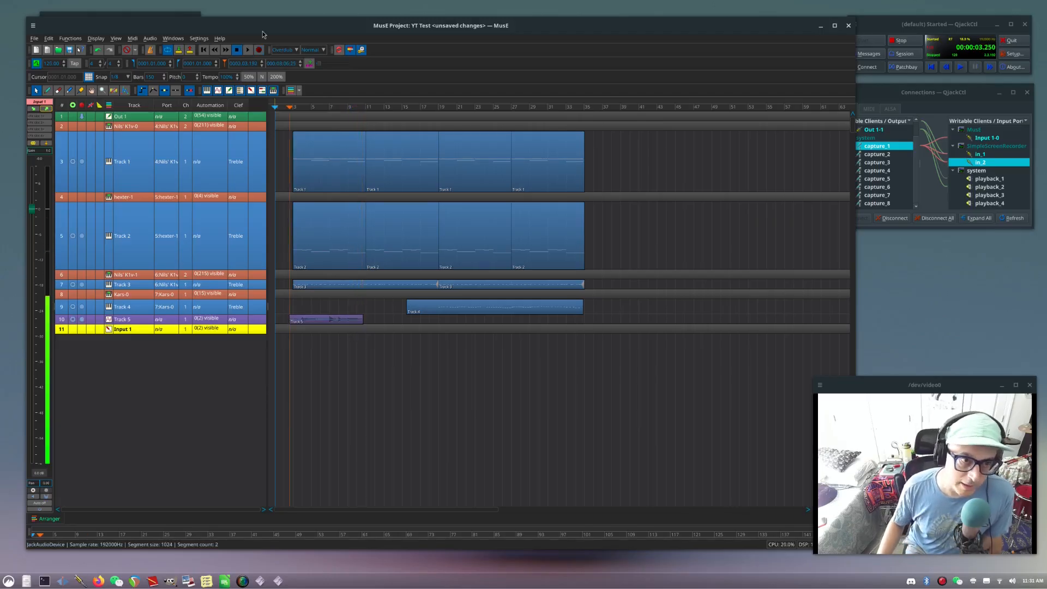
- Play back the recorded take on Track 5 and check the output routes of Input 1
left_click(248, 49)
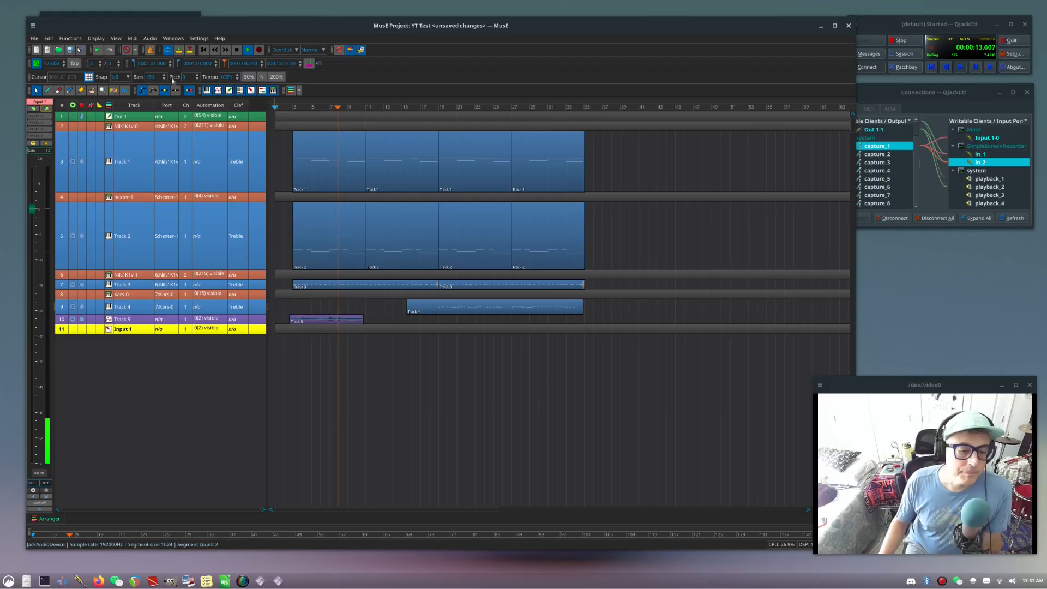
left_click(237, 51)
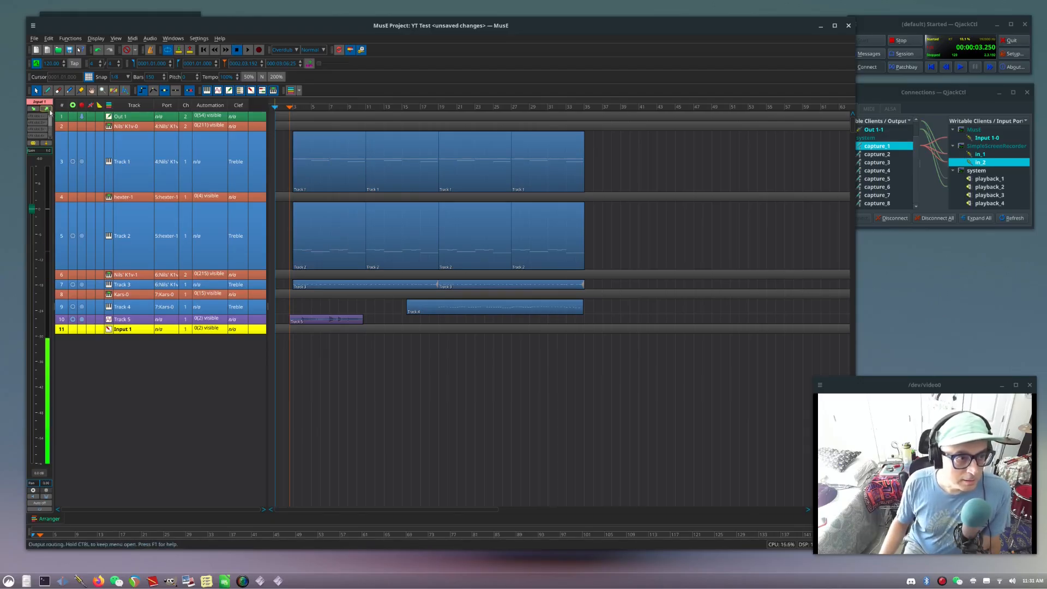
left_click(47, 109)
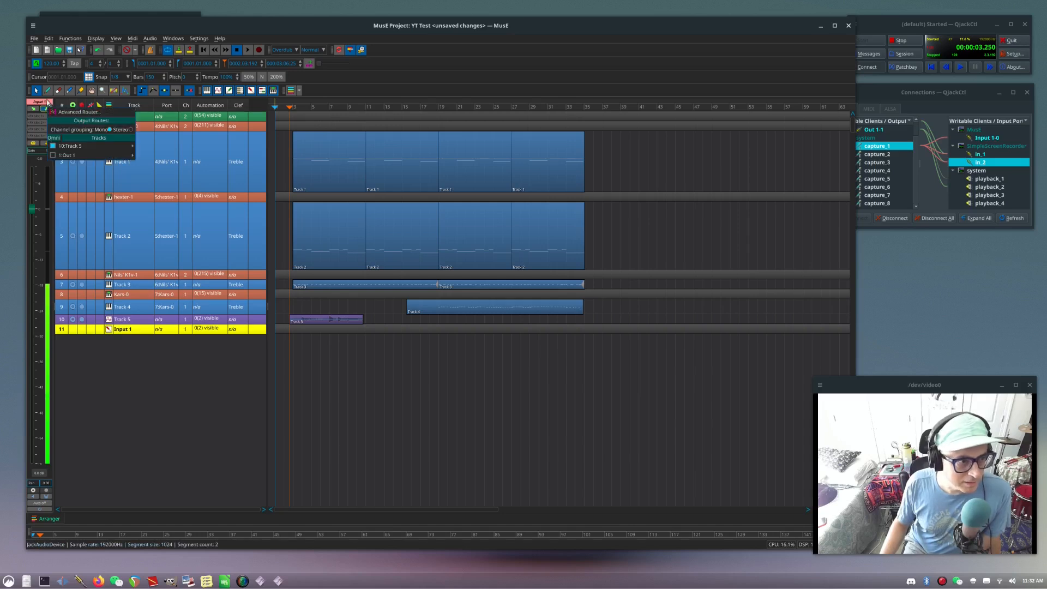
left_click(48, 102)
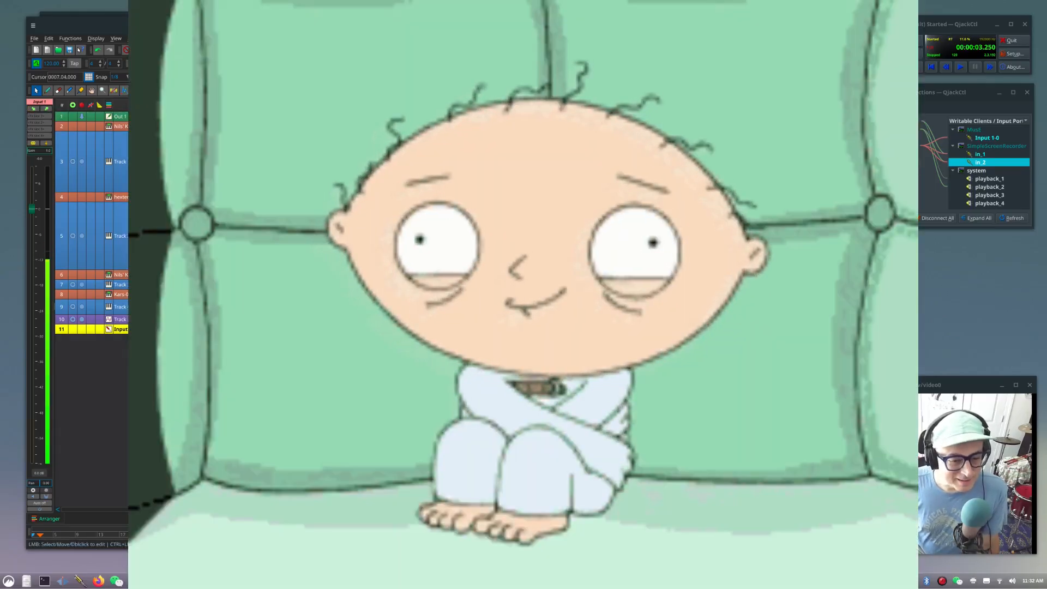
- Delete the recorded part from Track 5 and select the Input 1 track
left_click(336, 320)
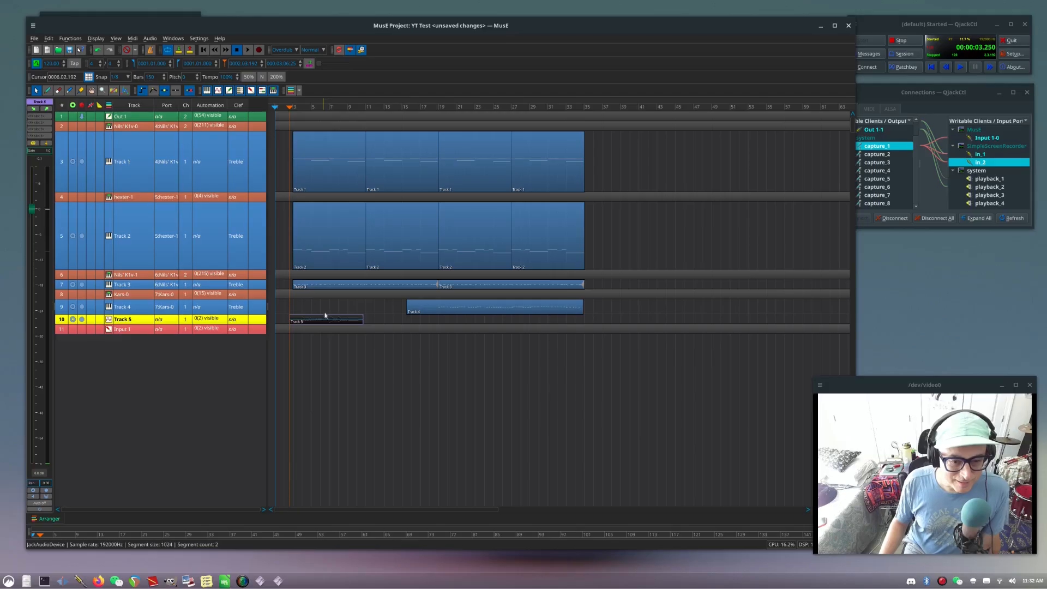
key("Delete")
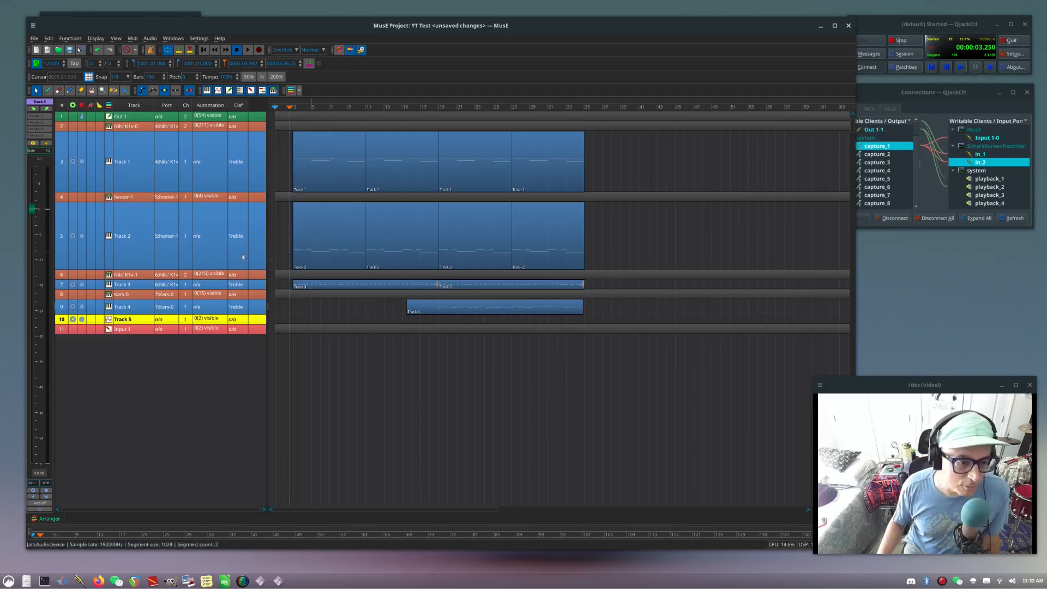
left_click(145, 330)
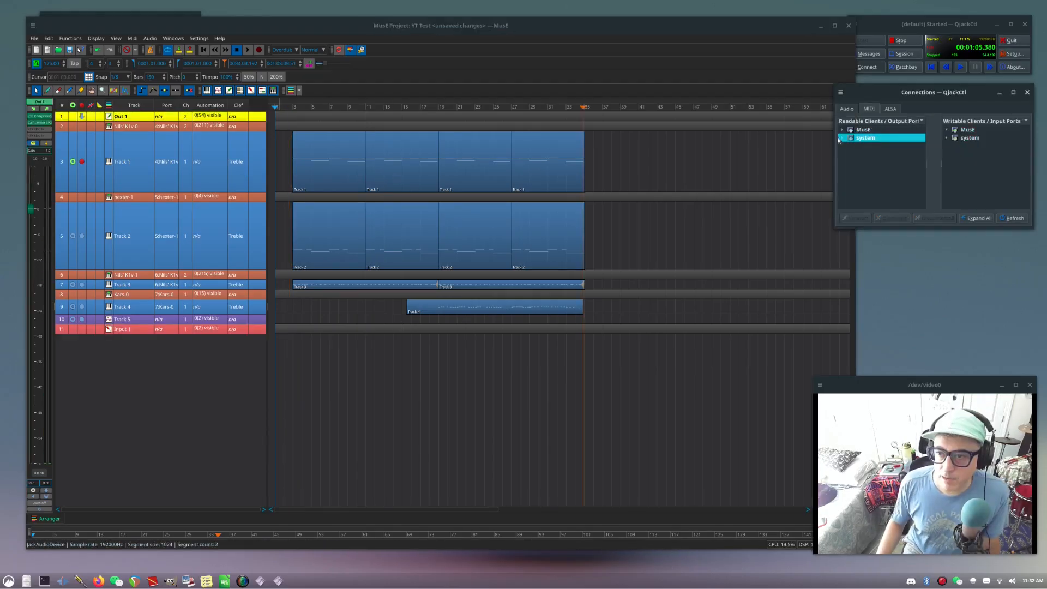
- Connect the system MIDI capture ports midi_capture_1 and midi_capture_2 to MusE in QjackCtl's MIDI connections
left_click(841, 138)
left_click(885, 155)
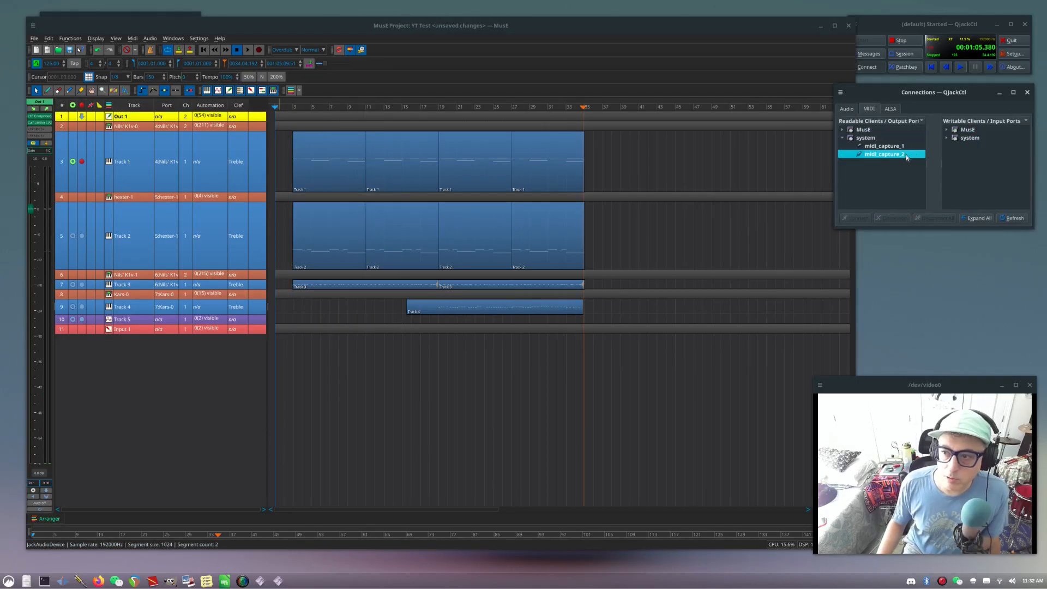
left_click_drag(915, 157, 963, 131)
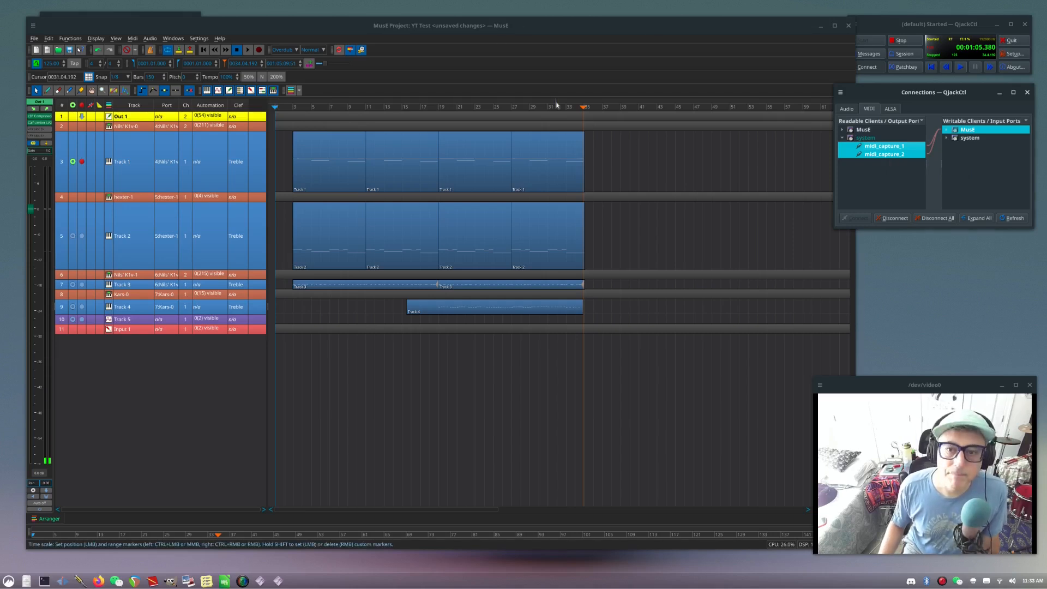
- Place the playhead just before bar 35 and listen to the last part of Track 1
left_click(580, 107)
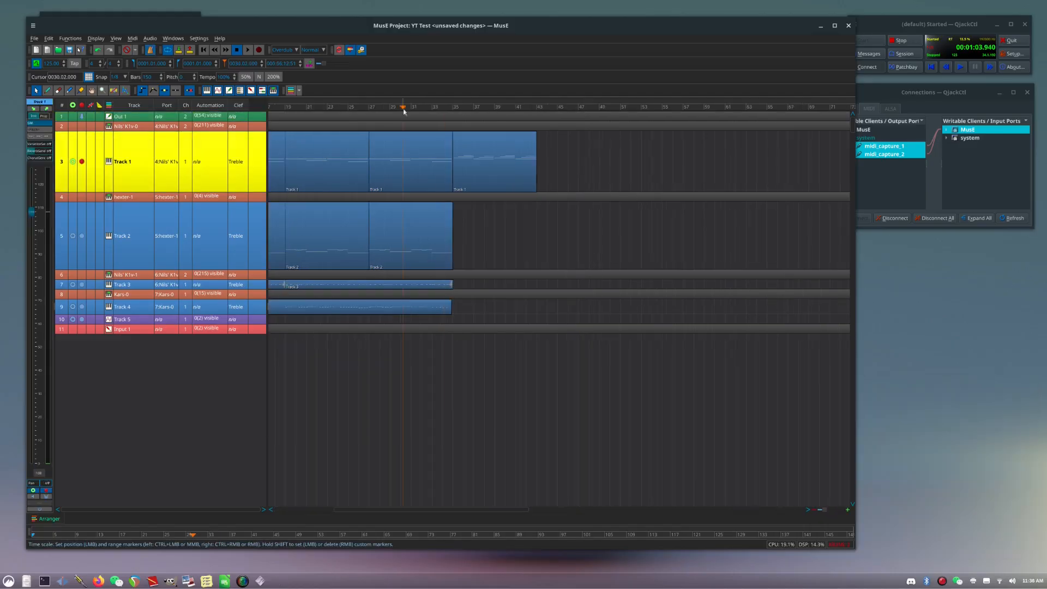
key("space")
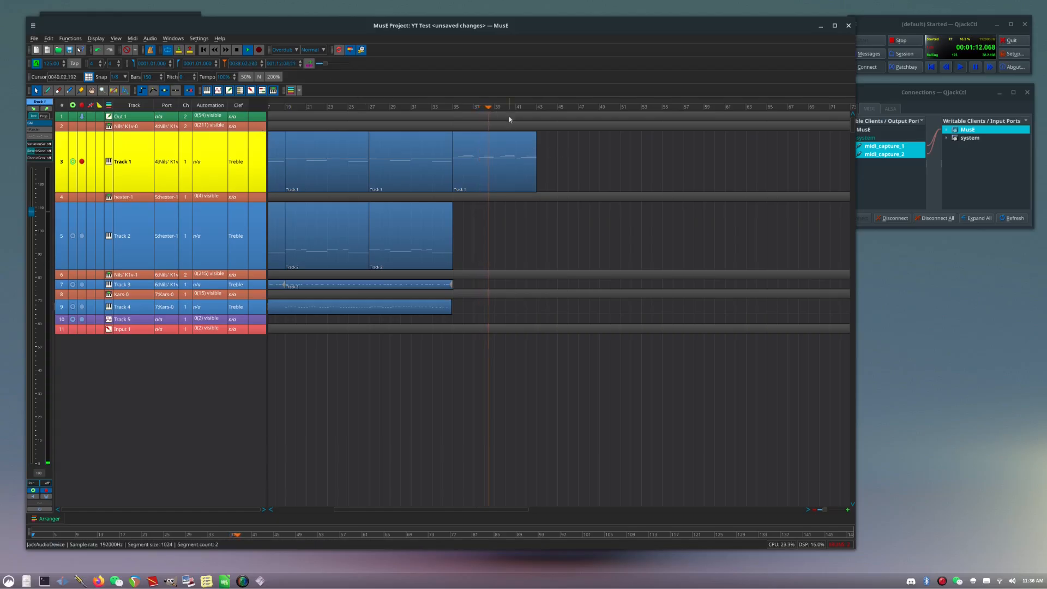
left_click(237, 50)
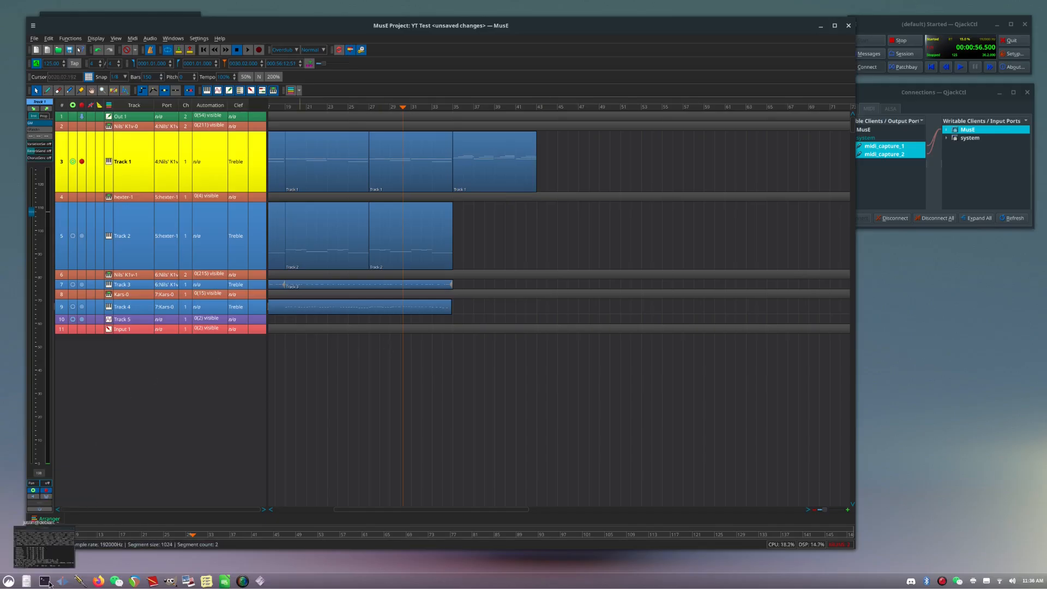
- Relaunch the /dev/video0 webcam preview from the terminal, reposition and enlarge its window, and set it to Always on Top
left_click(50, 583)
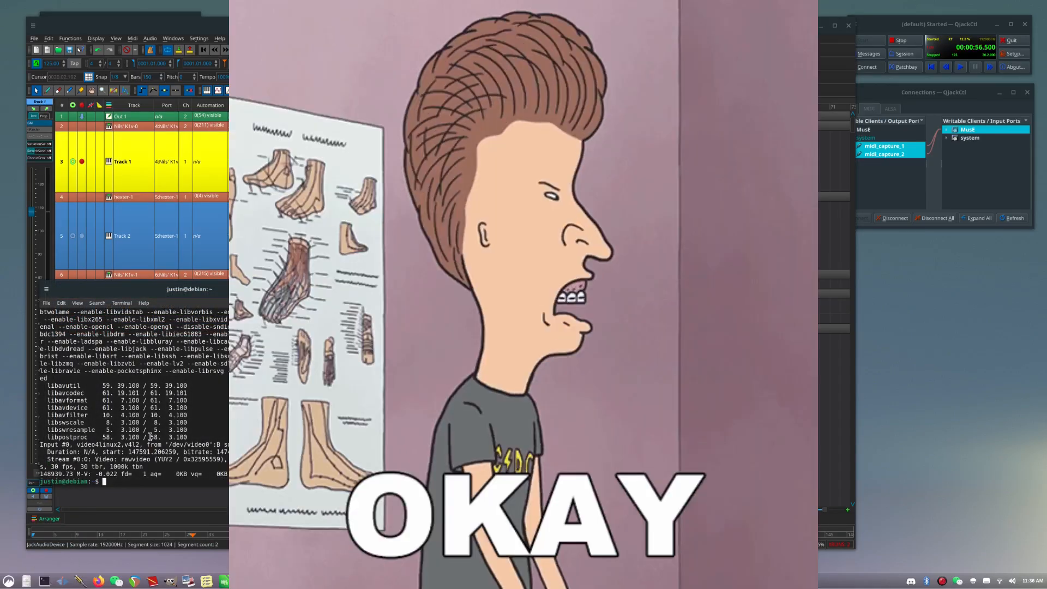
scroll(151, 436, "up", 2)
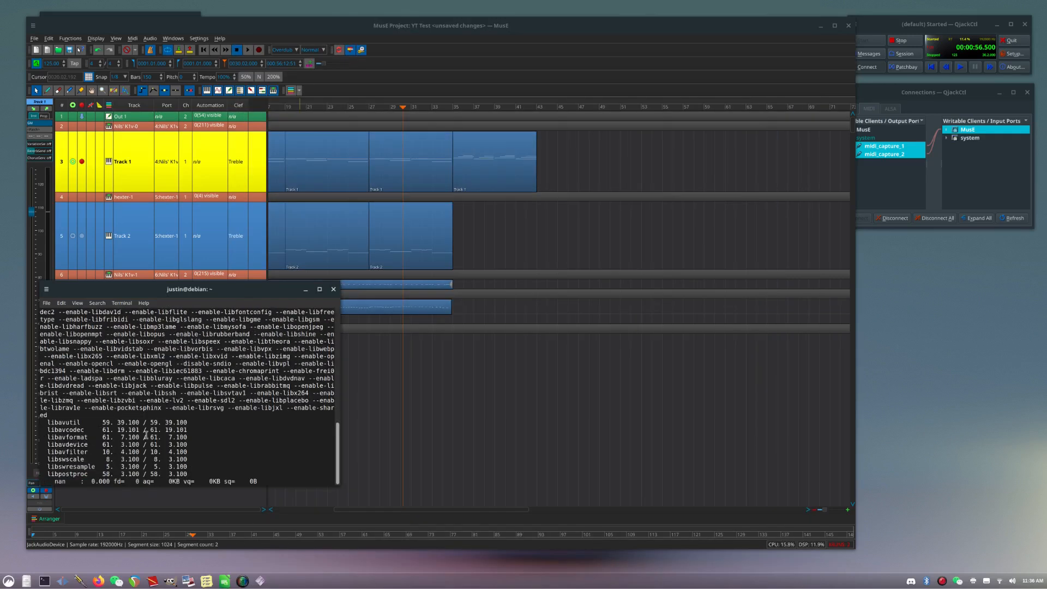
left_click_drag(369, 182, 838, 392)
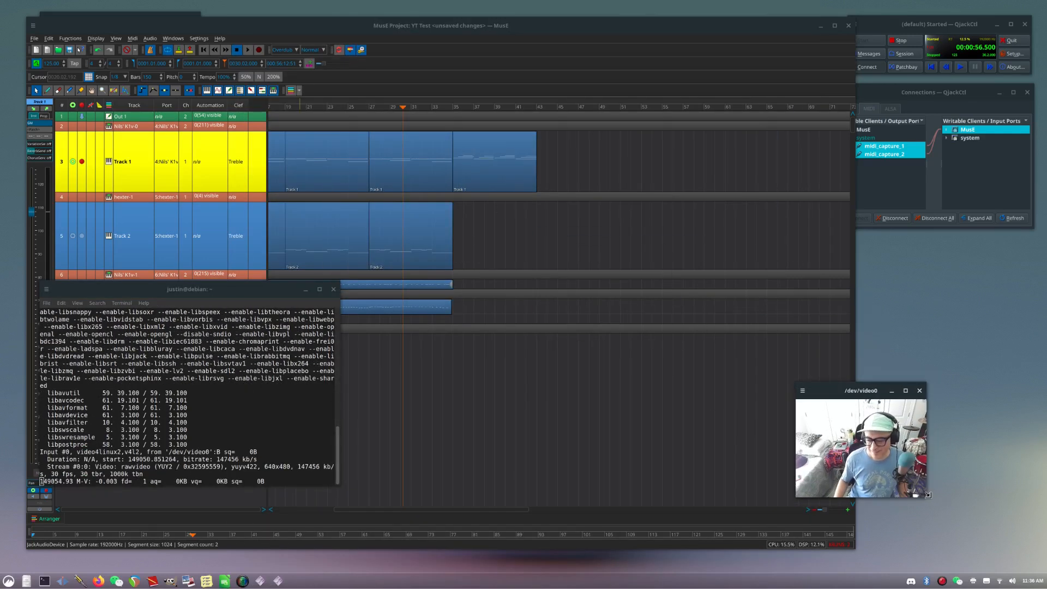
left_click_drag(927, 498, 1044, 572)
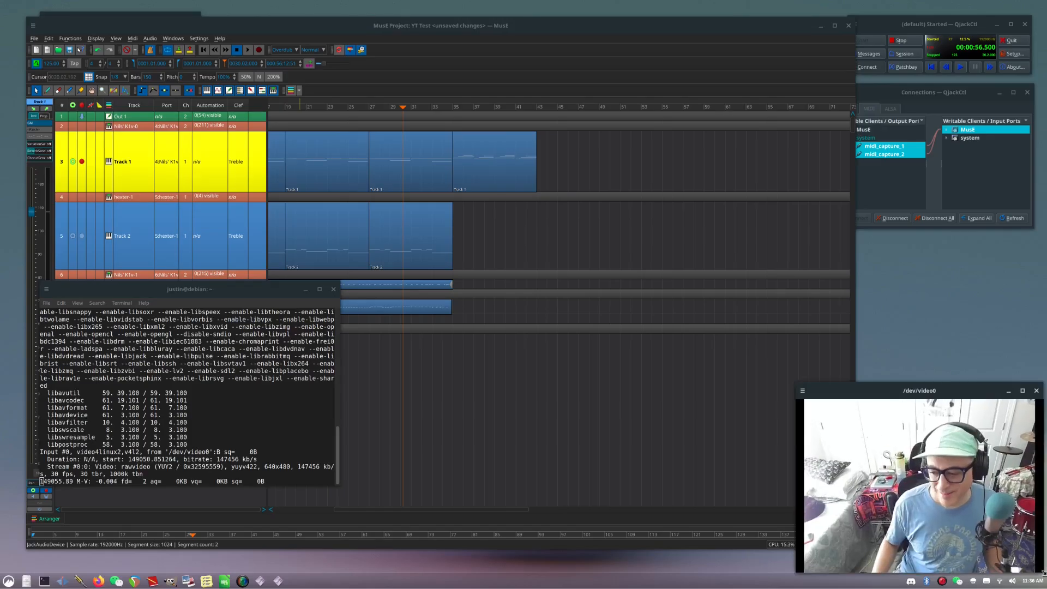
right_click(885, 387)
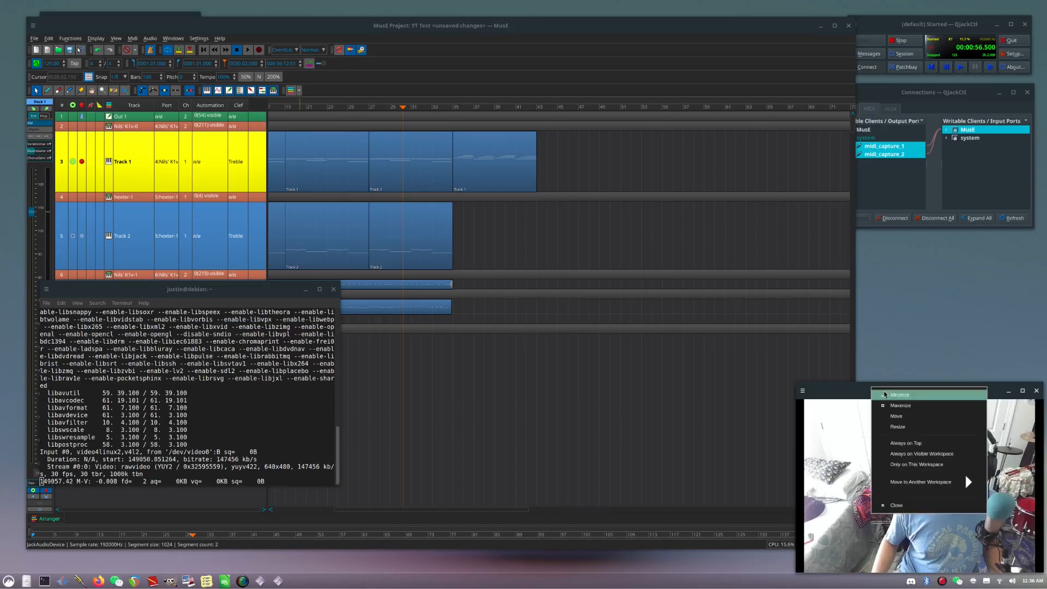
left_click(907, 443)
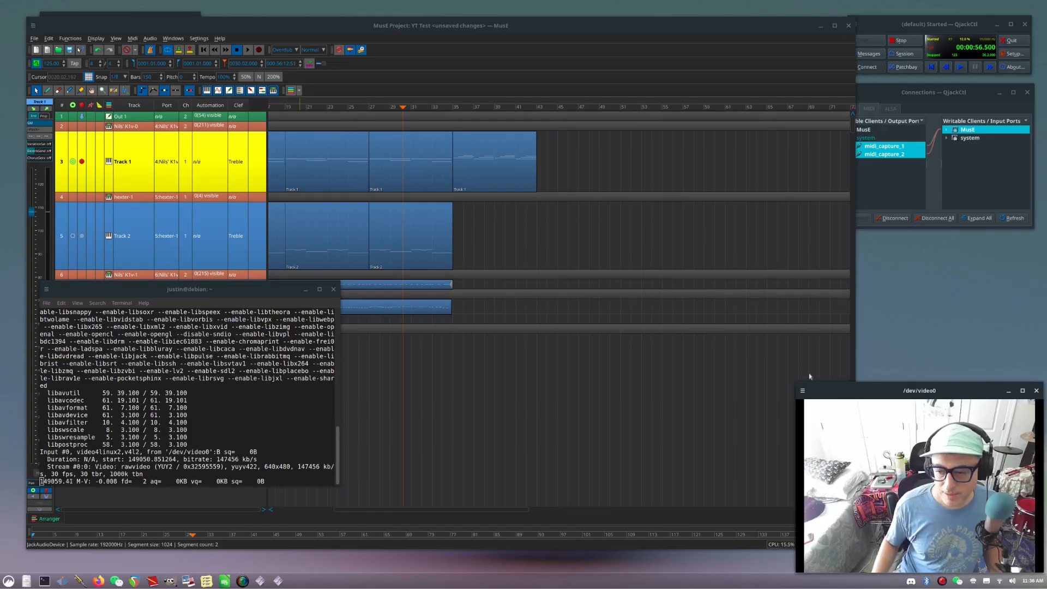
left_click(258, 290)
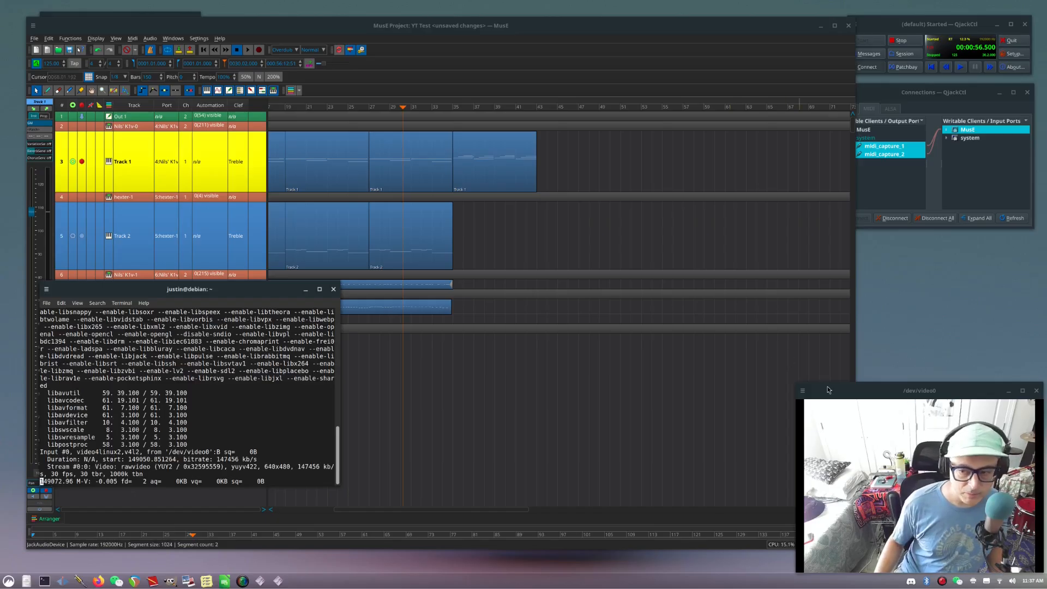
- Return to MusE, place the playhead near bar 33, and copy Track 1's last part to bar 43
left_click(460, 31)
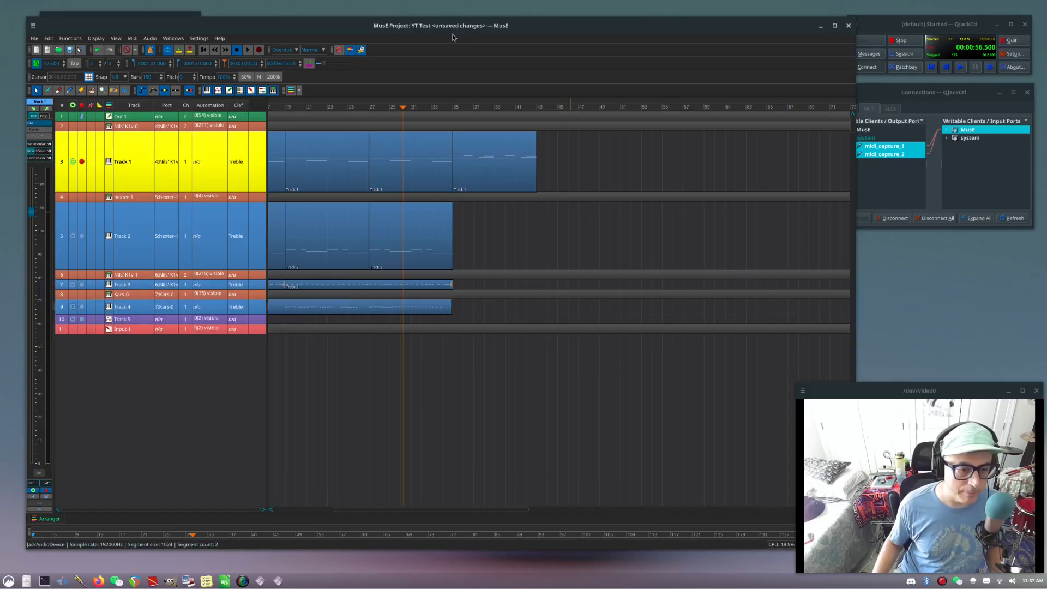
left_click(446, 108)
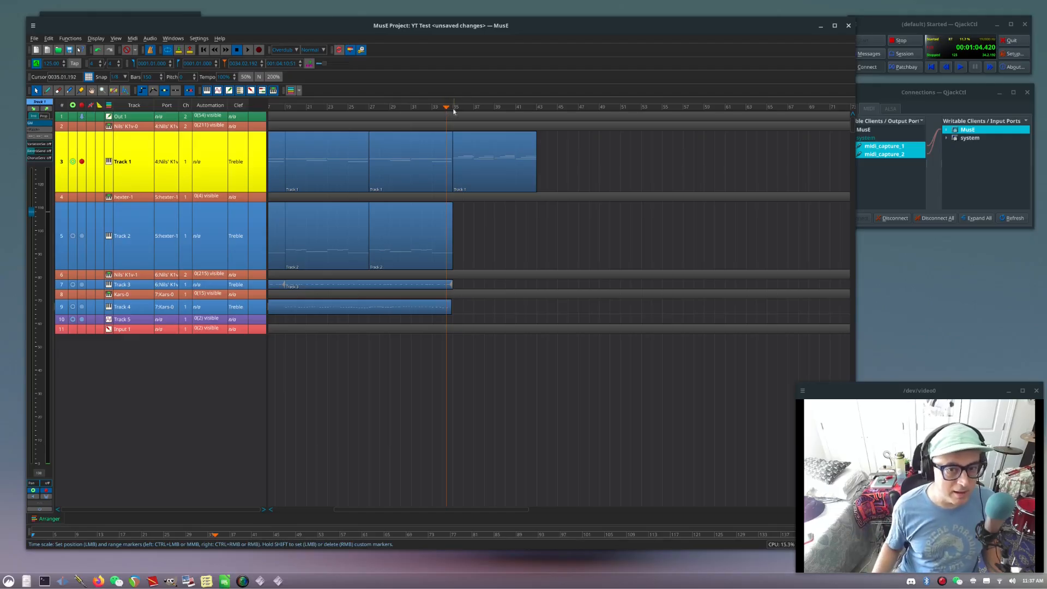
left_click(429, 108)
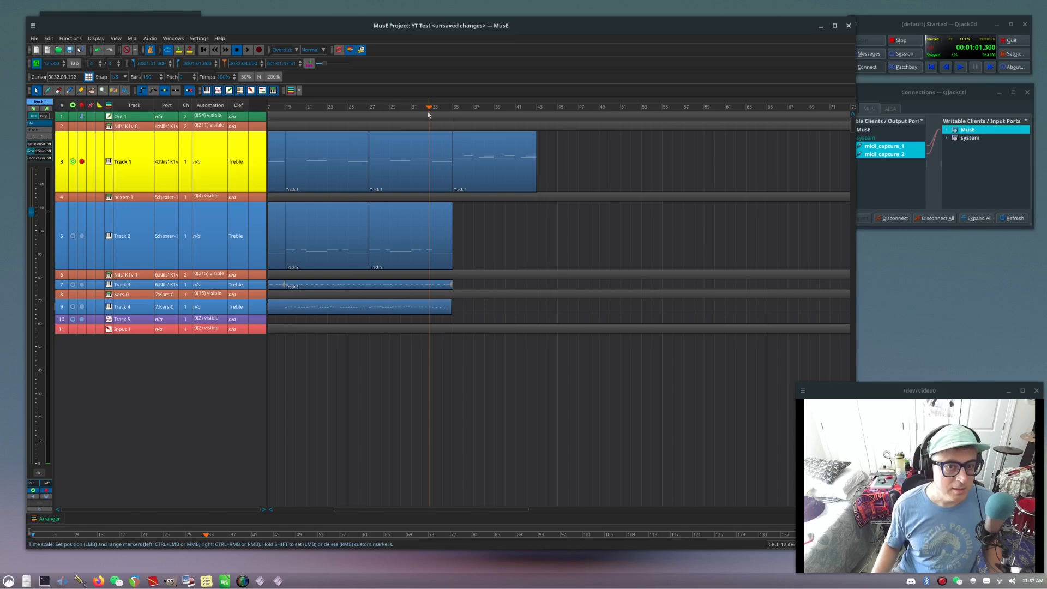
left_click(488, 173)
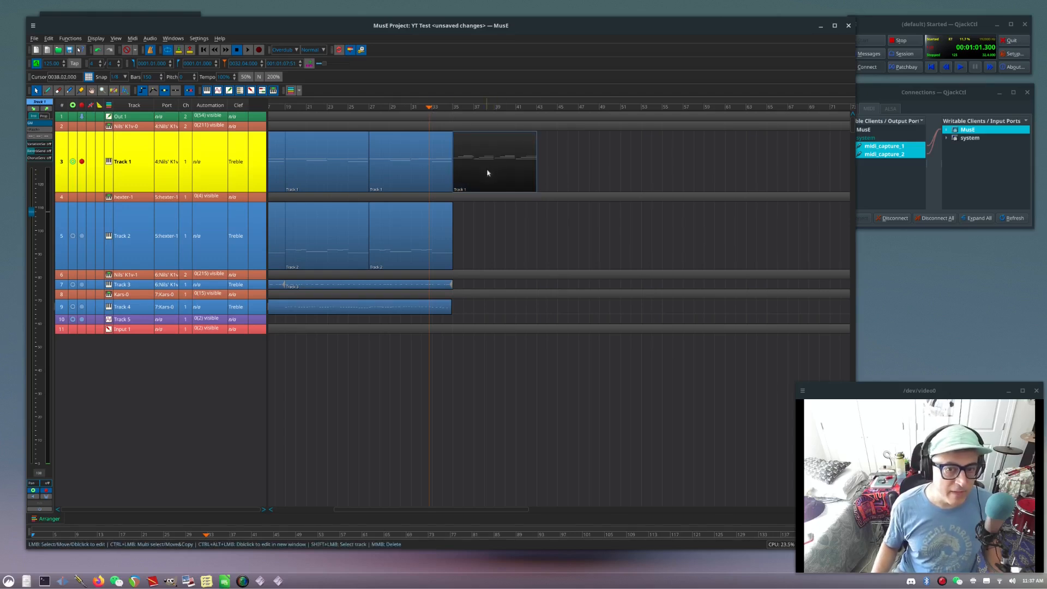
left_click_drag(490, 171, 574, 180)
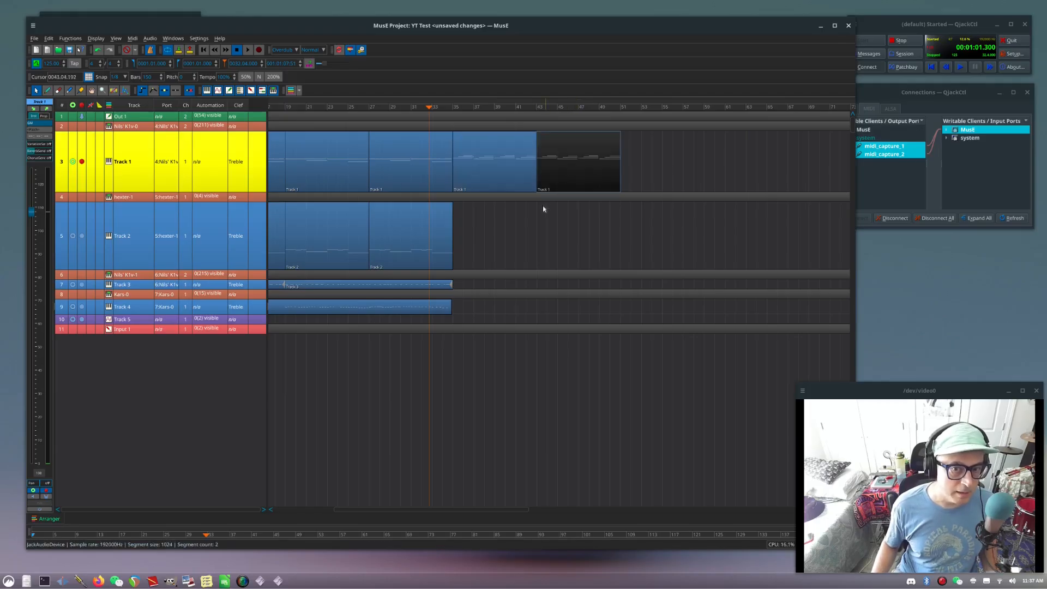
- Place the playhead near bar 43, arm Track 2 for recording, and record a new MIDI part up to about bar 59
left_click(537, 222)
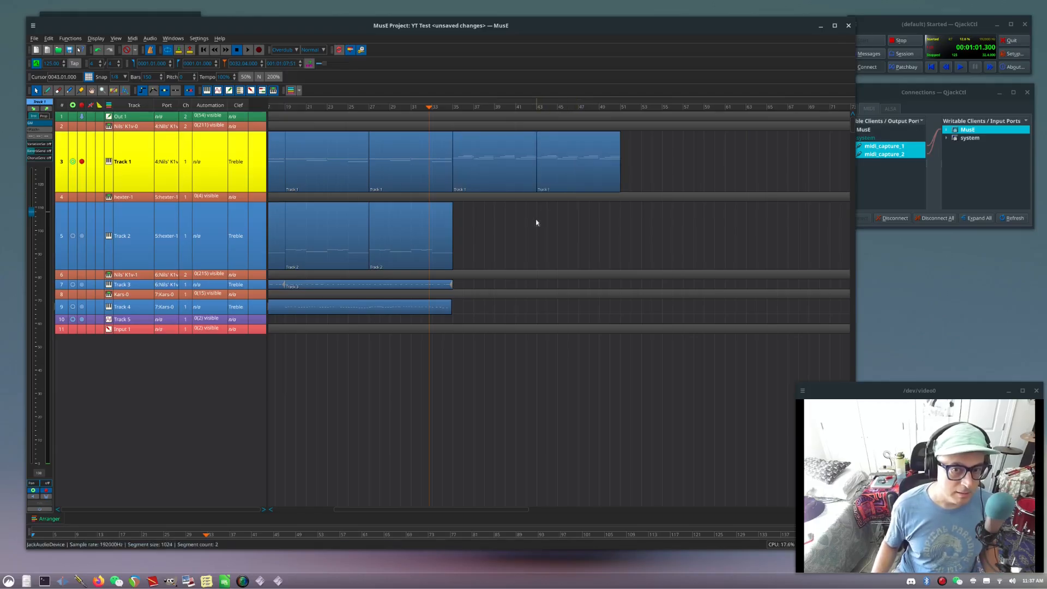
left_click(538, 108)
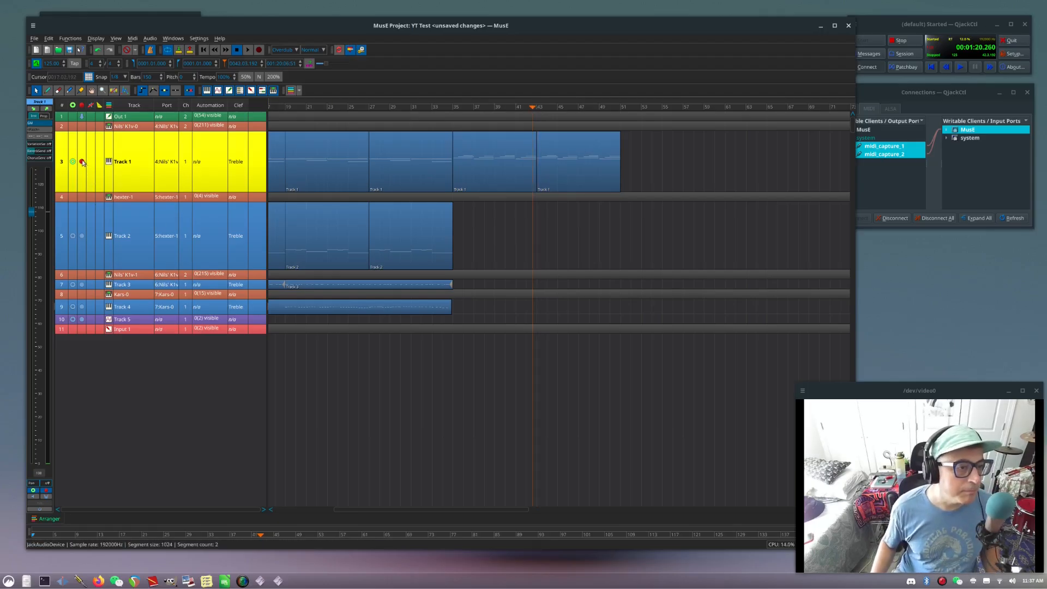
left_click(82, 236)
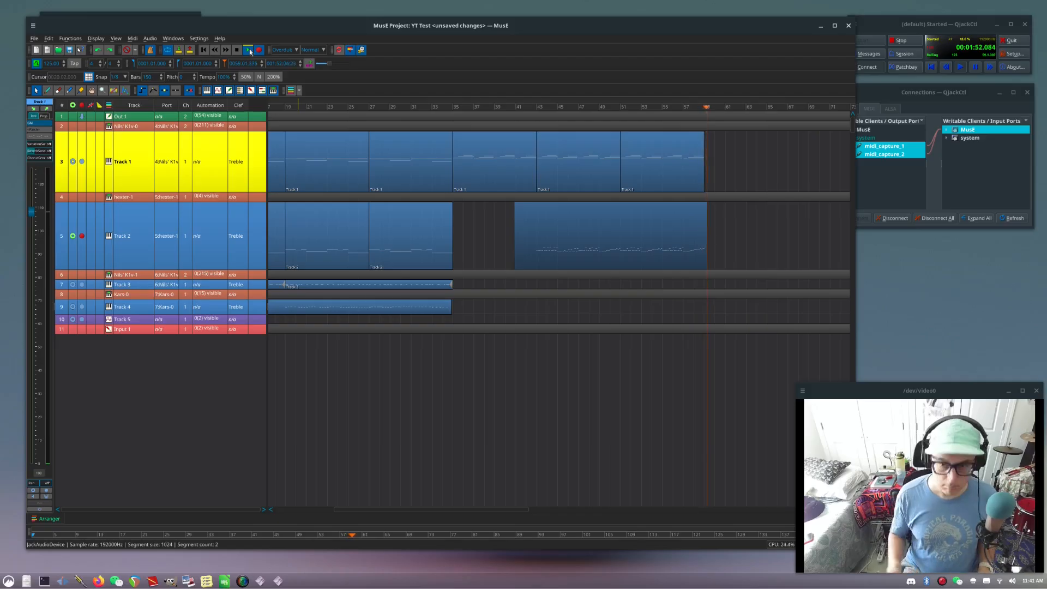
key("space")
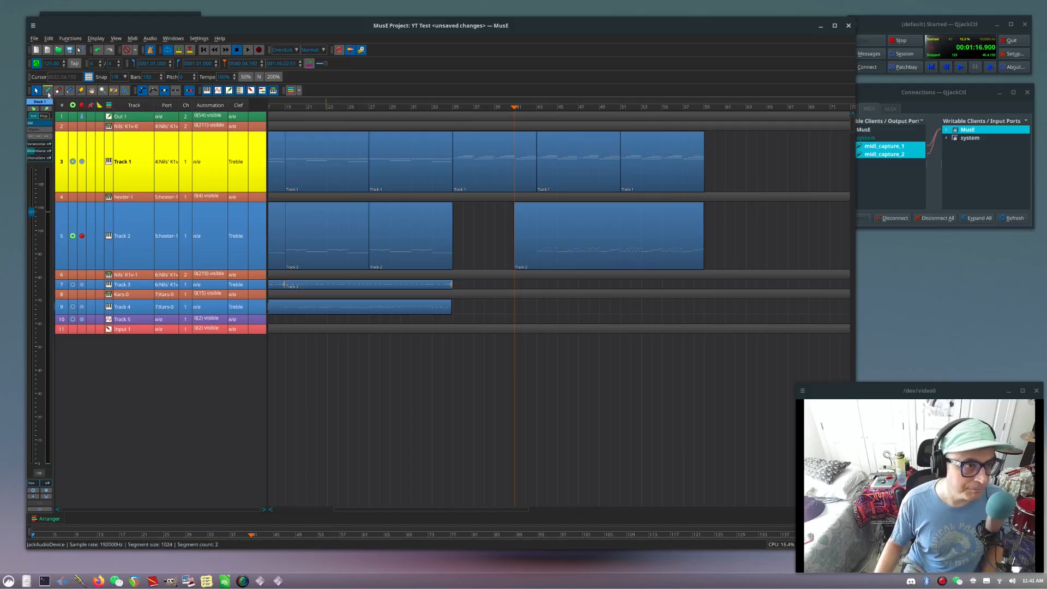
- Open Track 2's newly recorded part in the piano roll and select all of its notes
left_click(48, 91)
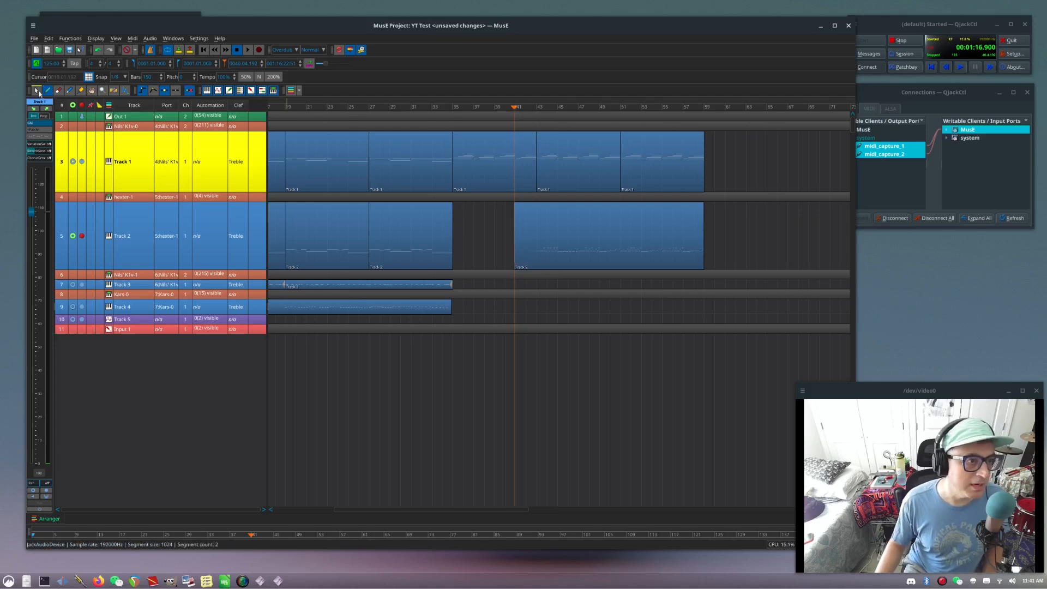
left_click(39, 93)
double_click(557, 207)
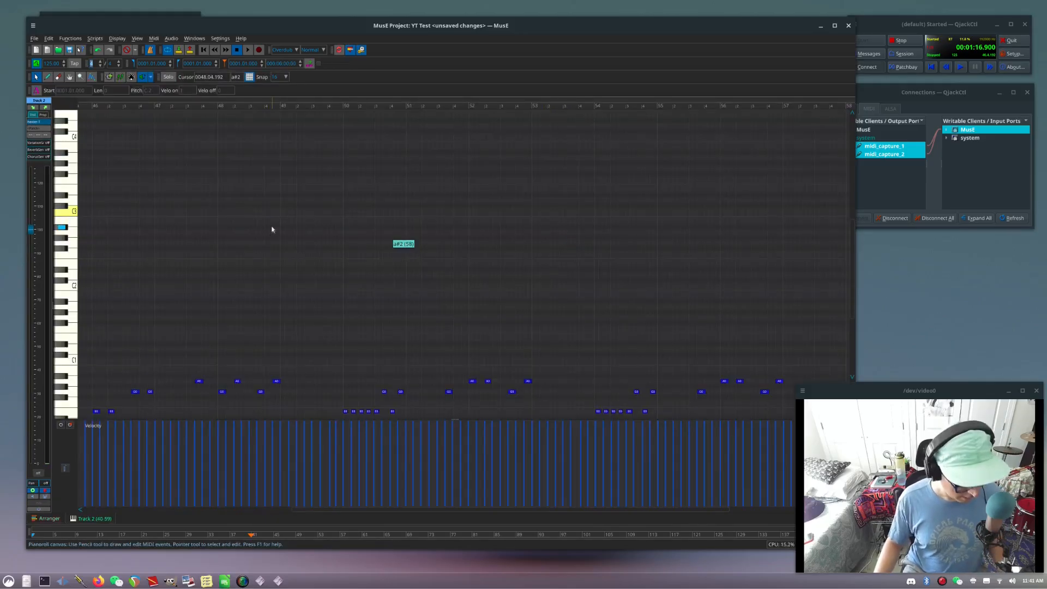
key("ctrl+a")
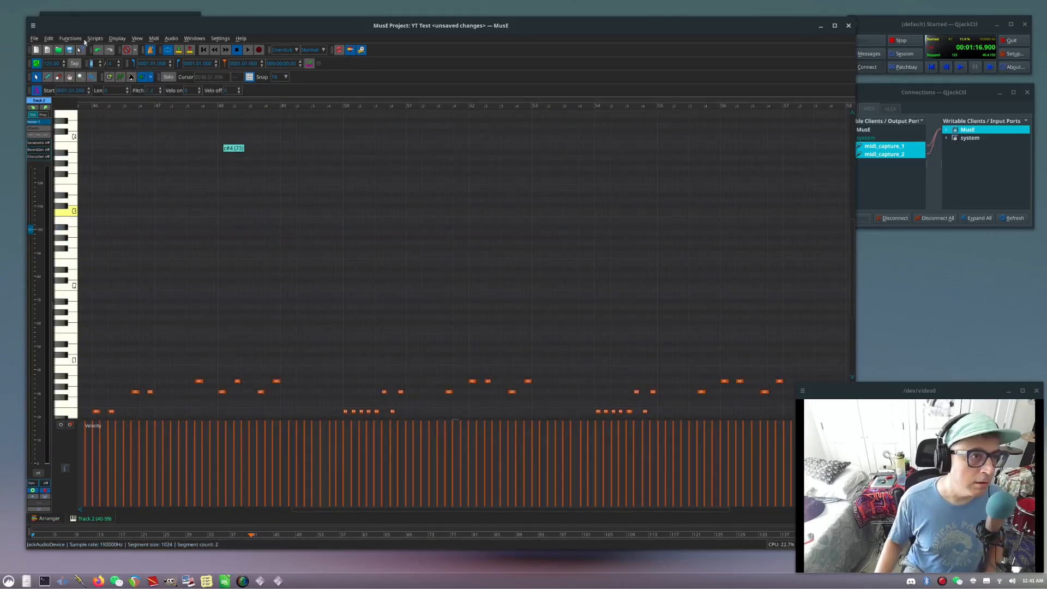
- Quantize all events in the current part to an 8th raster at 100% strength, including note lengths, and return to the Arranger
left_click(71, 39)
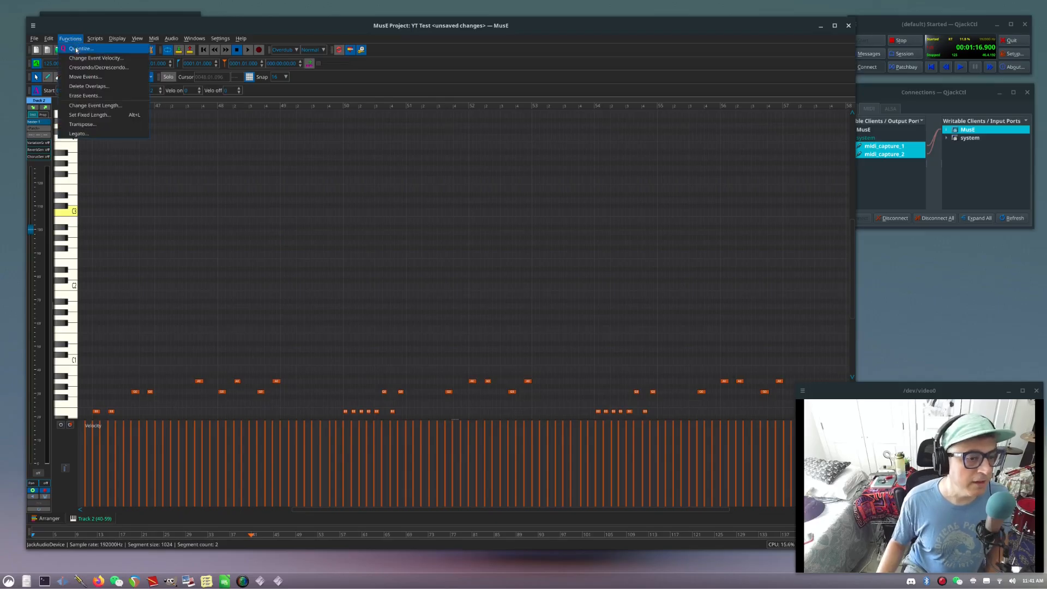
left_click(77, 48)
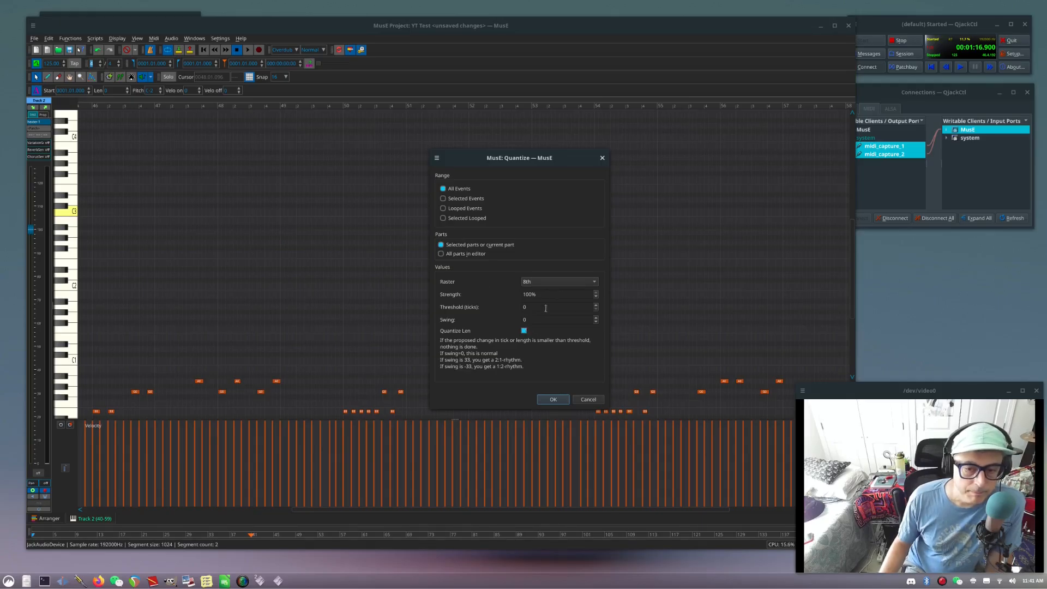
left_click(597, 284)
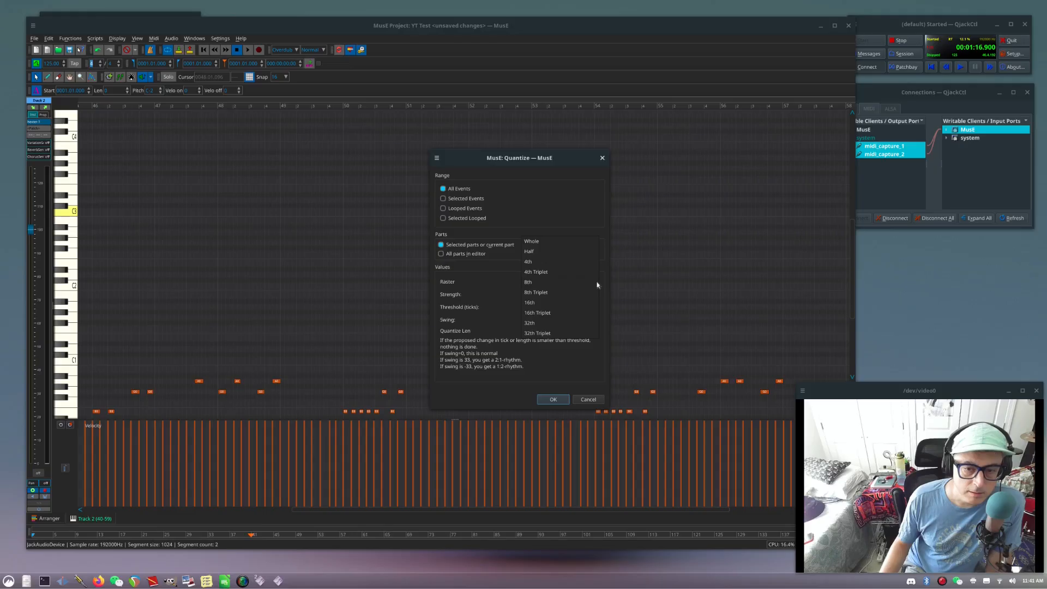
left_click(541, 282)
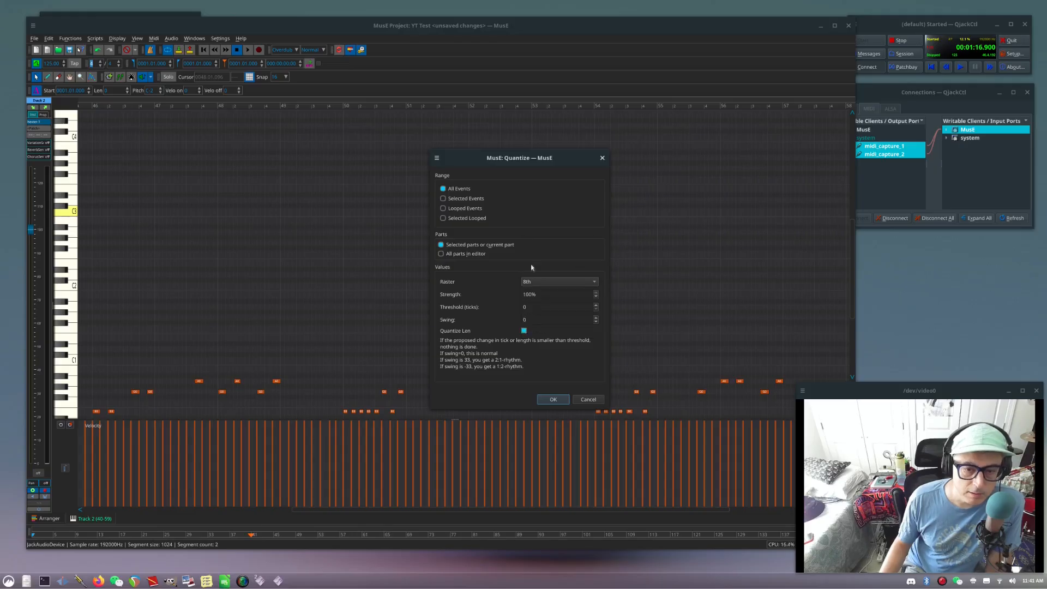
left_click(553, 400)
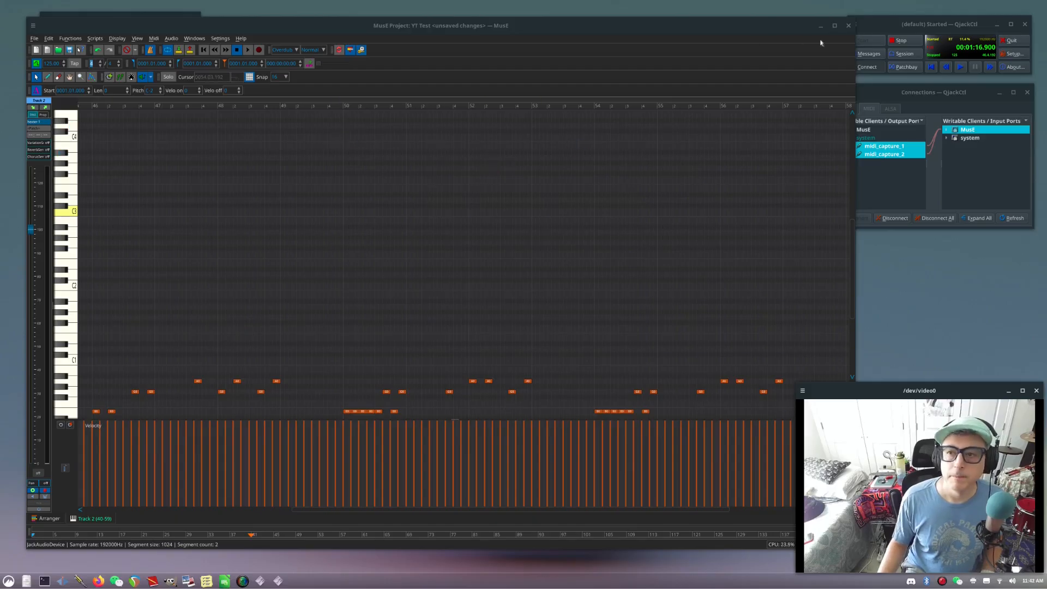
key("q")
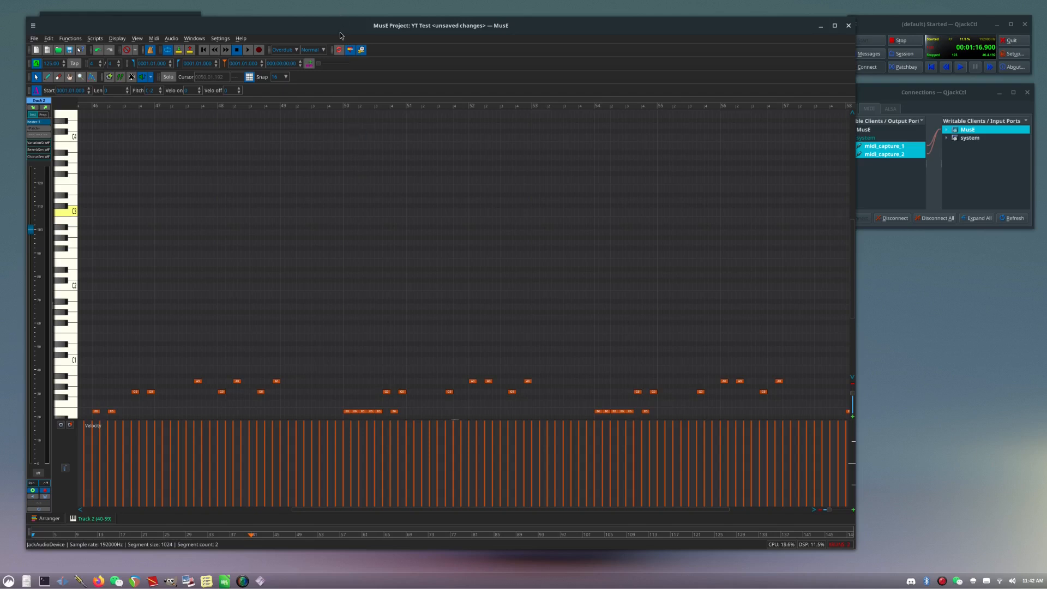
key("Escape")
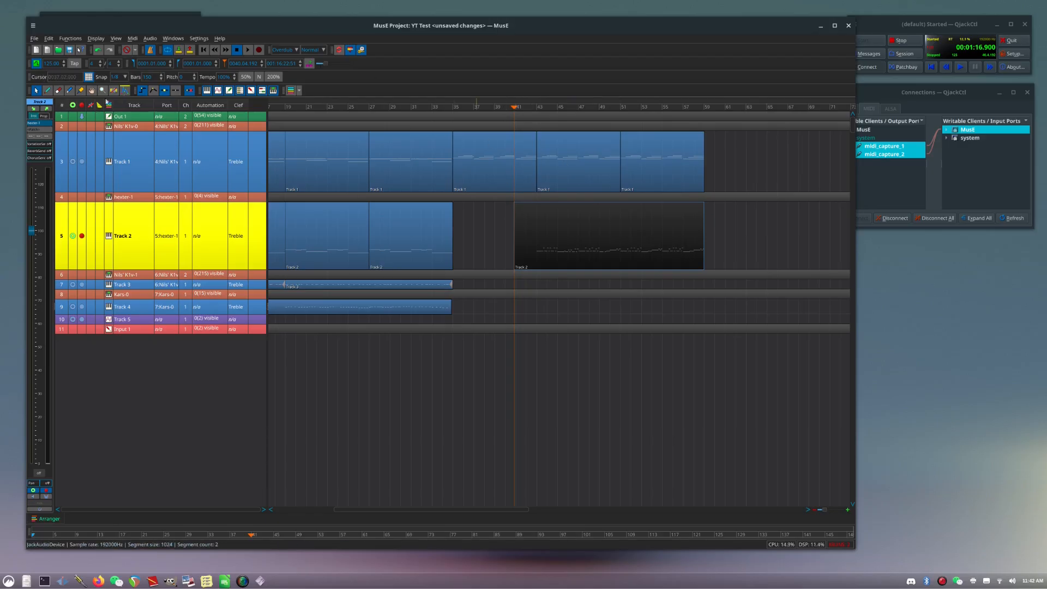
- Trim the beginning of Track 2's newly recorded part with the Pencil tool so that it starts at about bar 51
left_click(47, 91)
left_click_drag(515, 256, 541, 256)
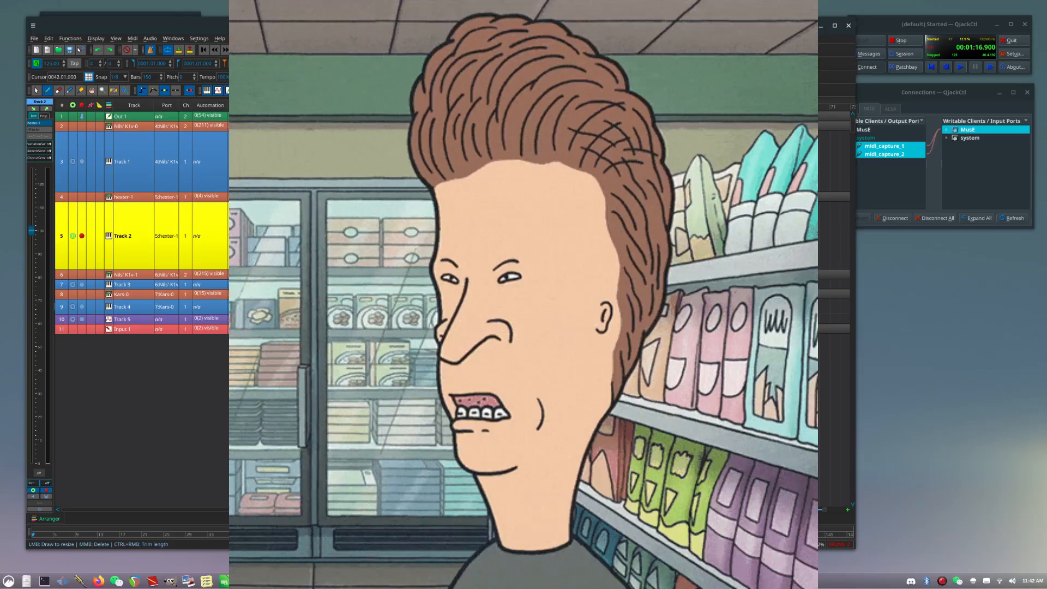
key("ctrl+z")
mouse_move(517, 244)
left_mouse_down()
mouse_move(620, 251)
mouse_move(614, 241)
mouse_move(516, 252)
left_mouse_up()
left_click_drag(599, 260, 620, 263)
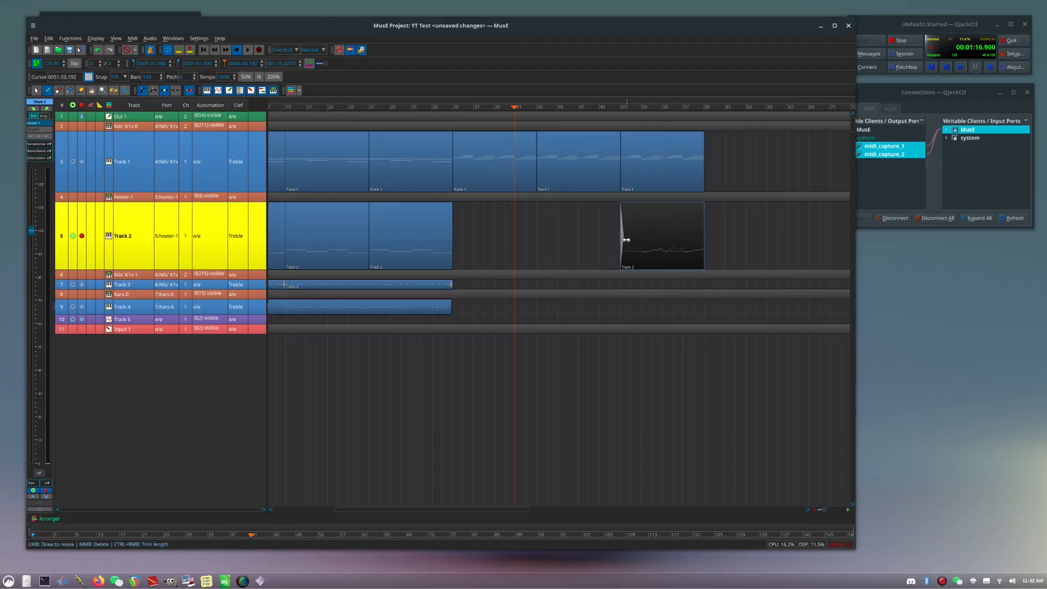
- Fine-adjust the start of Track 2's trimmed part to line up exactly with Track 1's part at bar 51
scroll(626, 260, "up", 5, "ctrl")
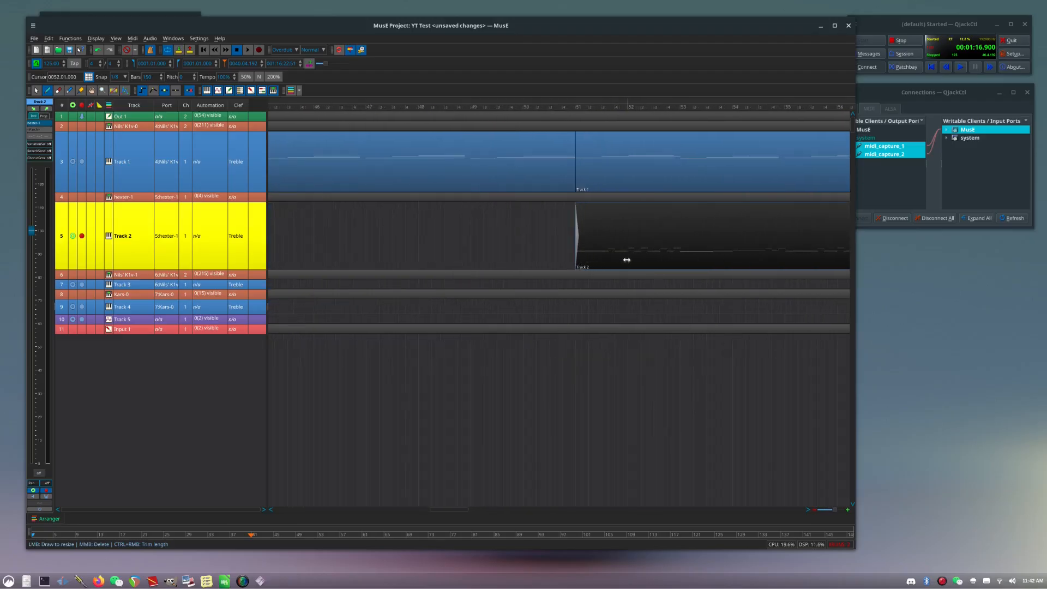
scroll(627, 259, "up", 3, "ctrl")
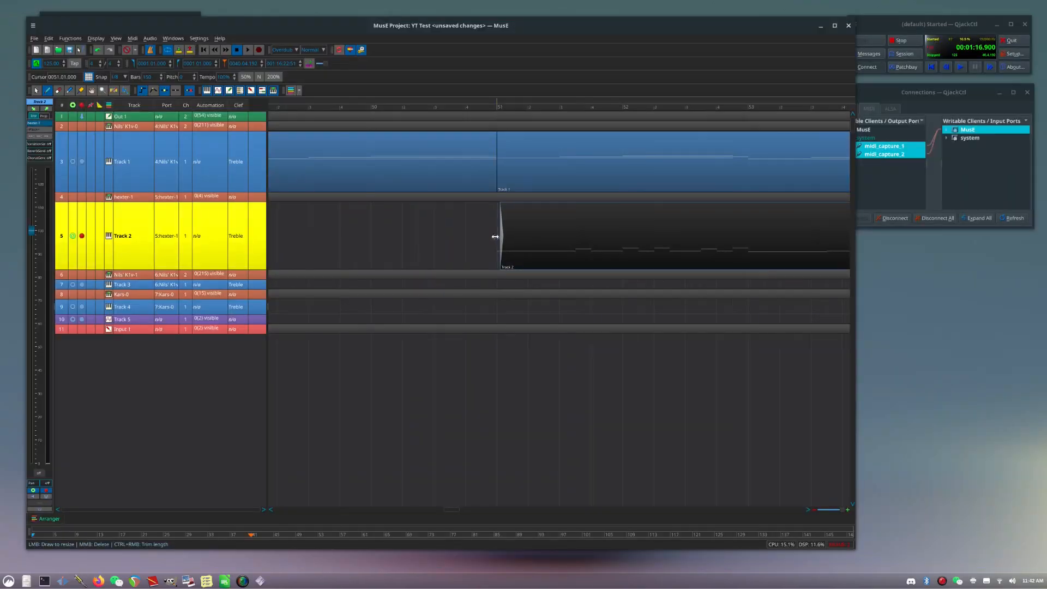
mouse_move(496, 237)
left_mouse_down()
mouse_move(478, 236)
mouse_move(495, 238)
left_mouse_up()
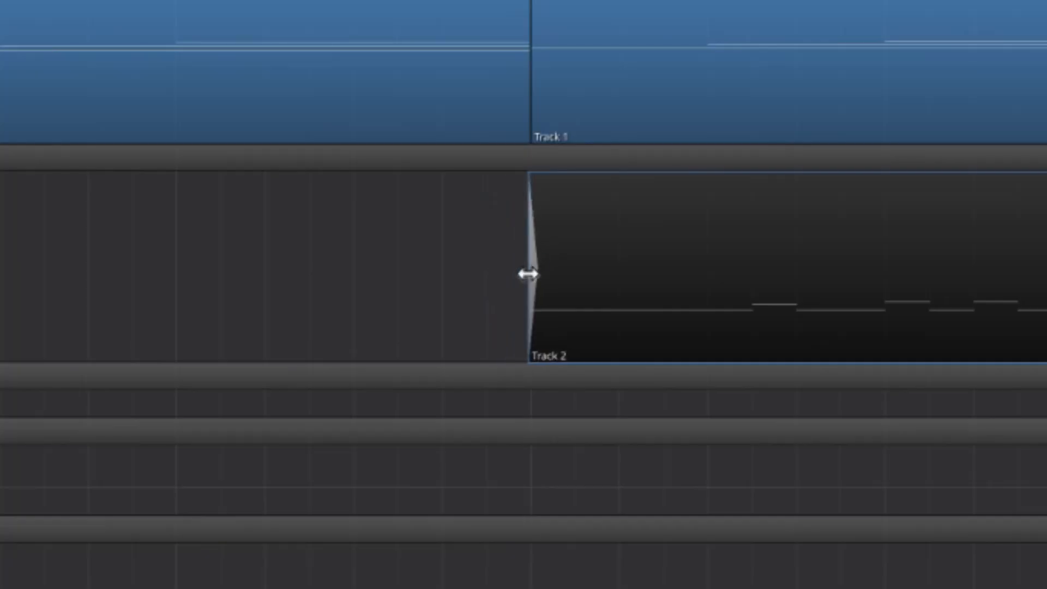
left_click_drag(528, 274, 531, 267)
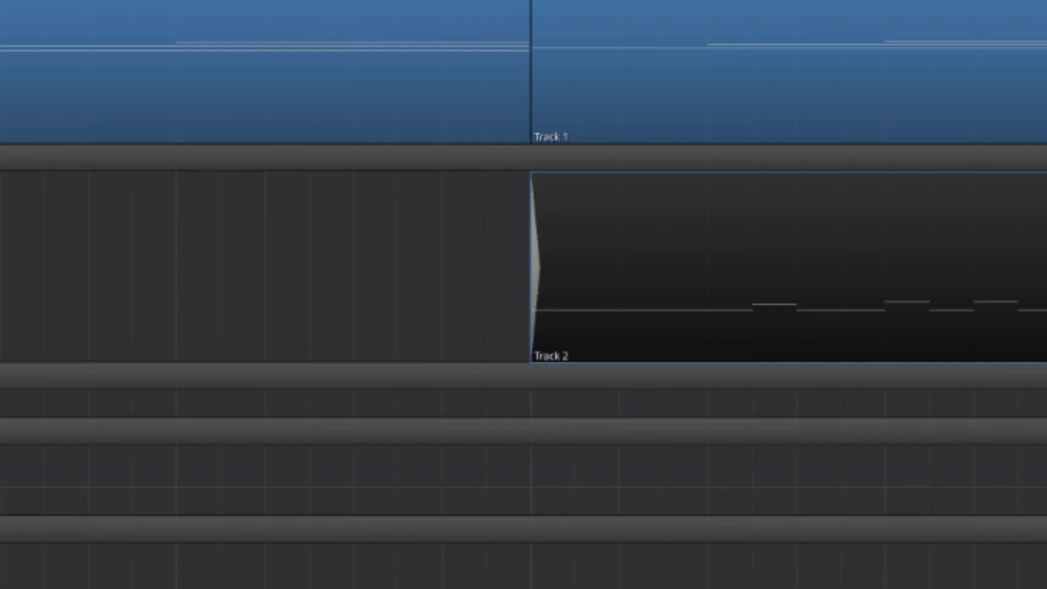
- Play the arrangement from just before bar 51 to listen to Track 2's trimmed part with Track 1
left_click(445, 109)
key("space")
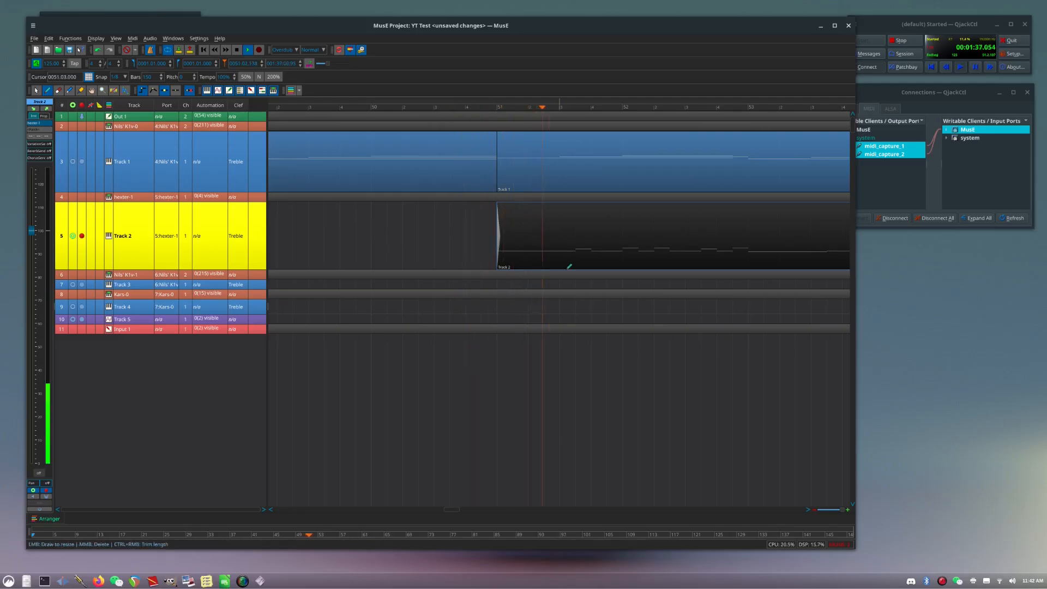
scroll(567, 266, "down", 4)
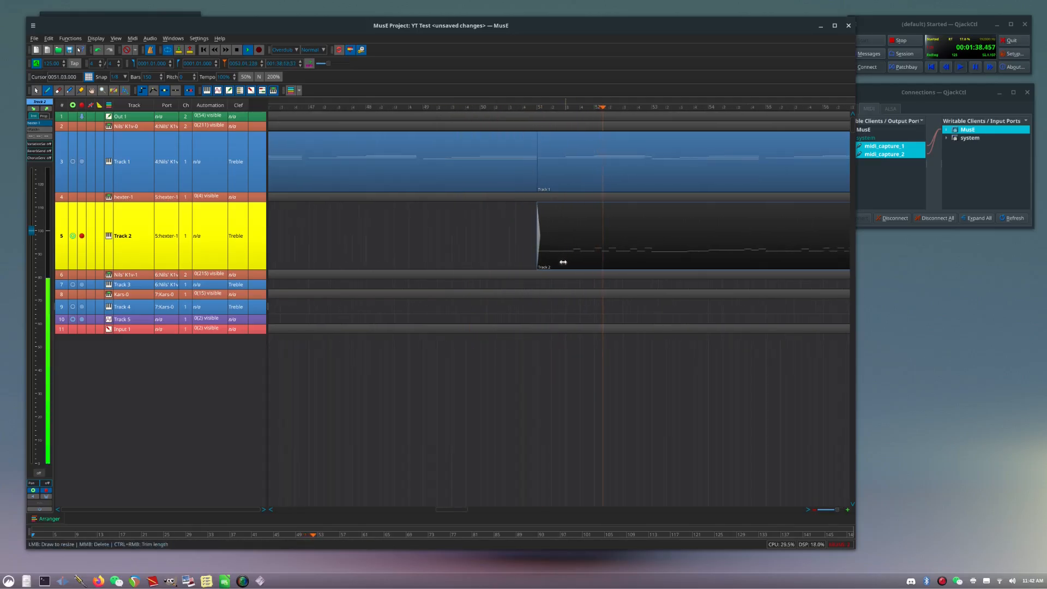
scroll(563, 262, "down", 6)
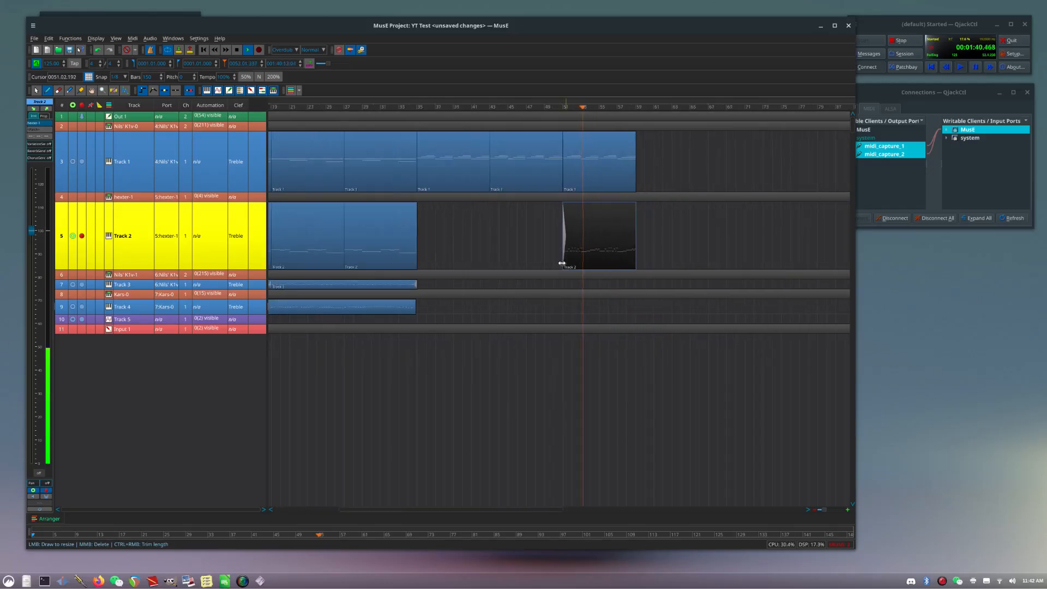
key("space")
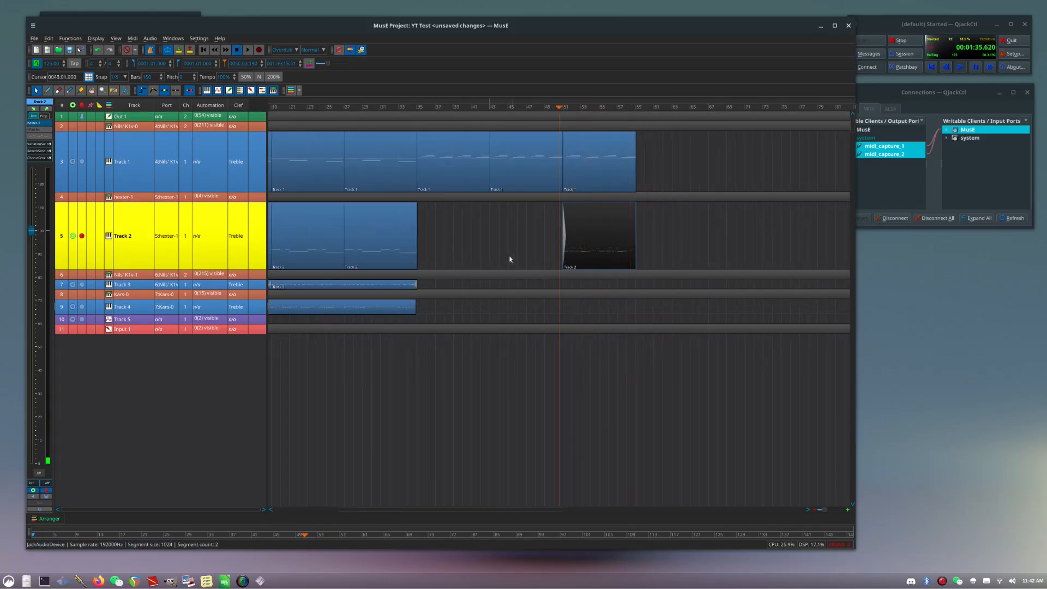
- Copy Track 2's trimmed part to directly before the original, near bar 43, and listen to the arrangement from around bar 25
left_click_drag(612, 246, 534, 240)
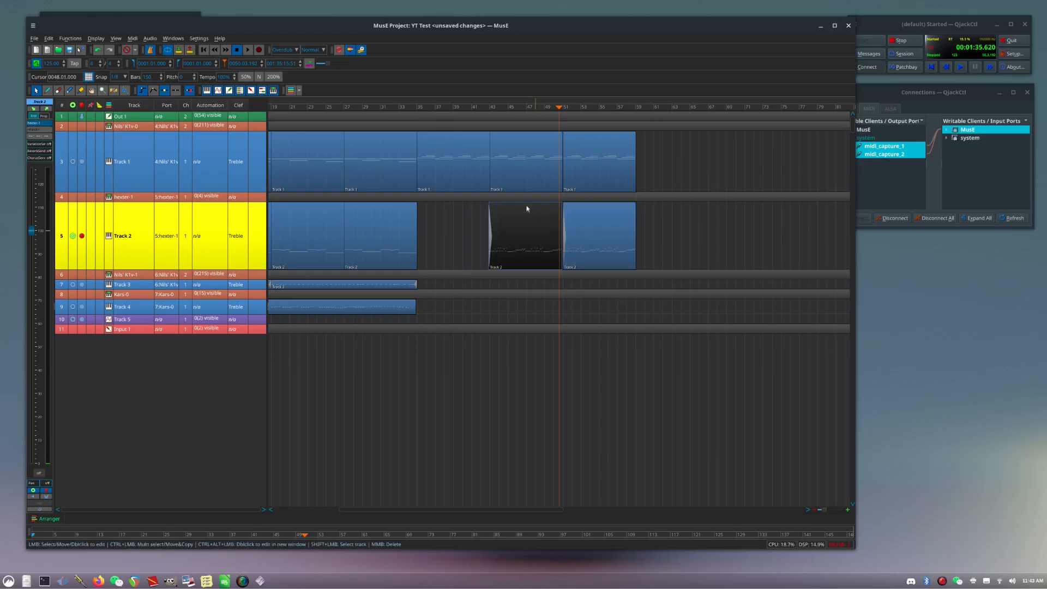
left_click(332, 107)
key("space")
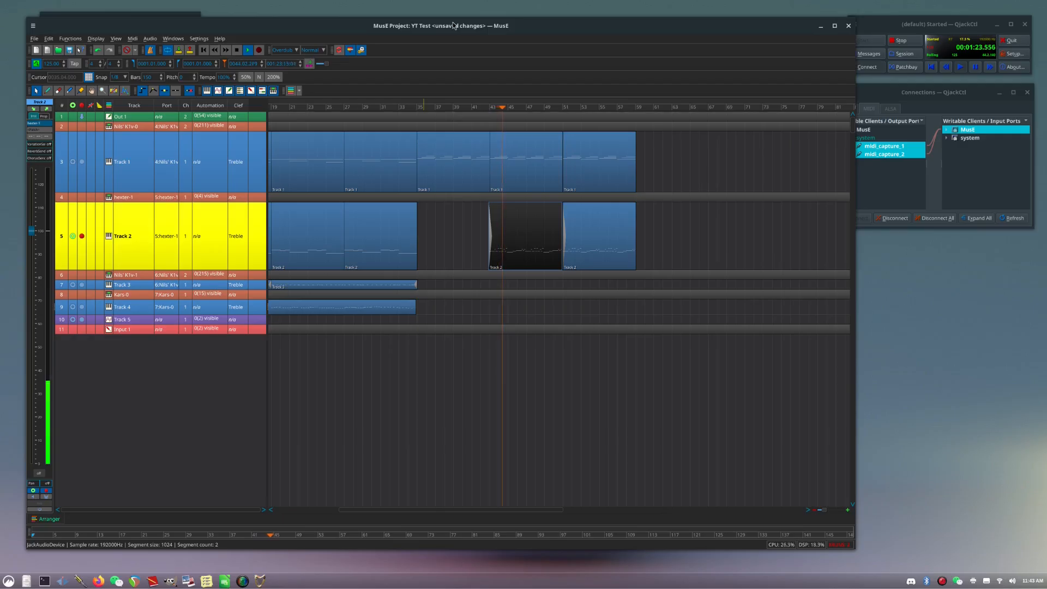
key("space")
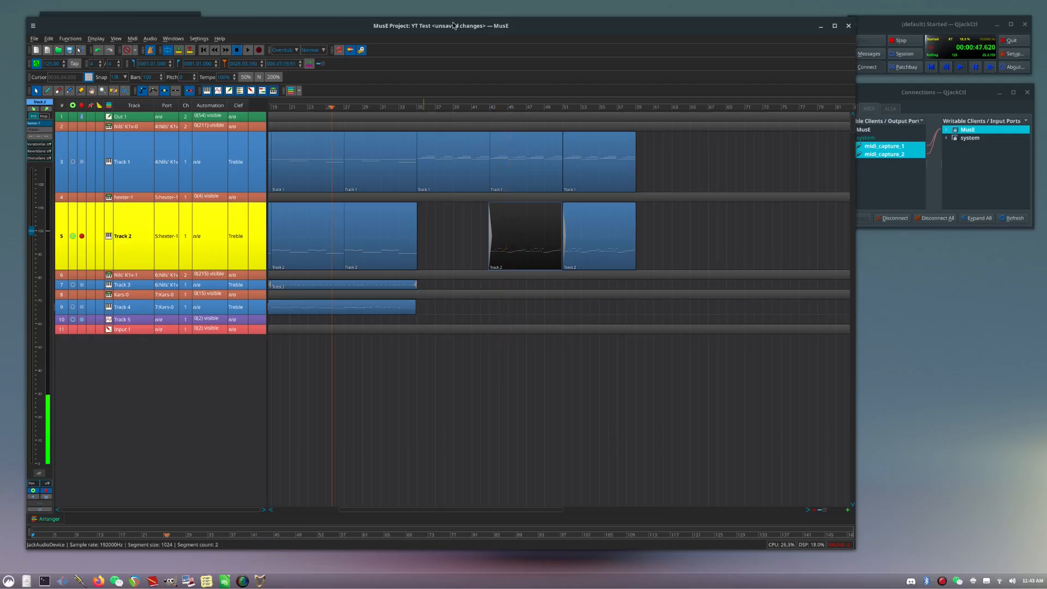
- Shift Track 2's copied part slightly so that it starts exactly at bar 43, in line with Track 1's part
scroll(513, 270, "up", 5)
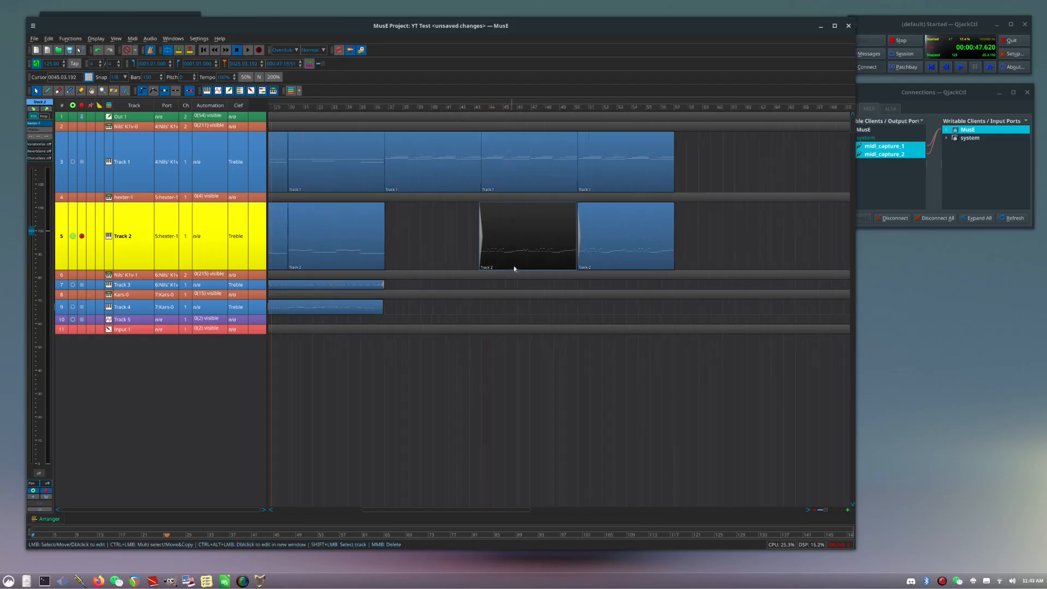
scroll(515, 268, "up", 2)
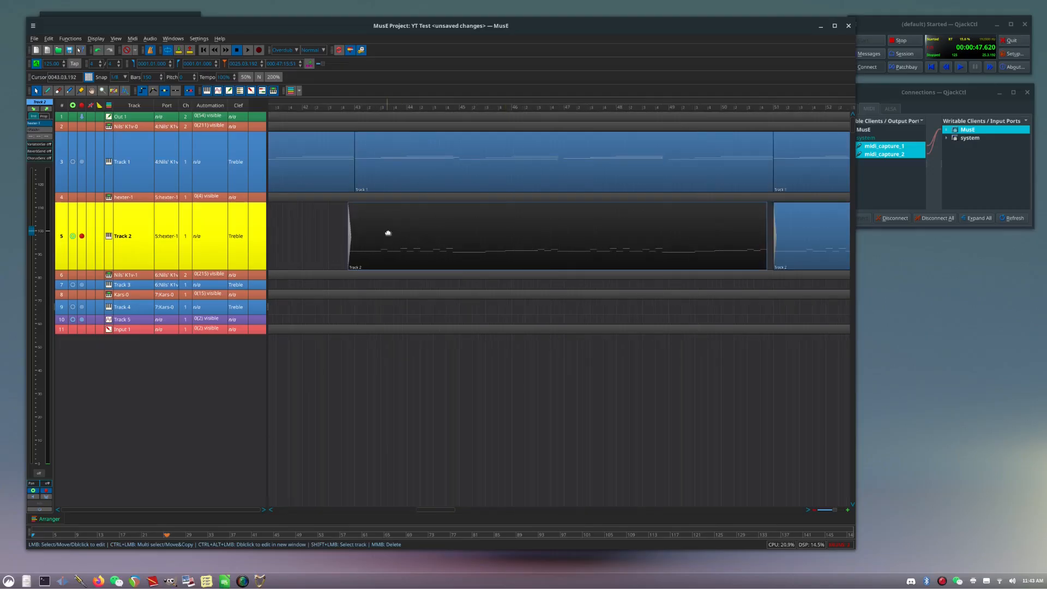
left_click(387, 233)
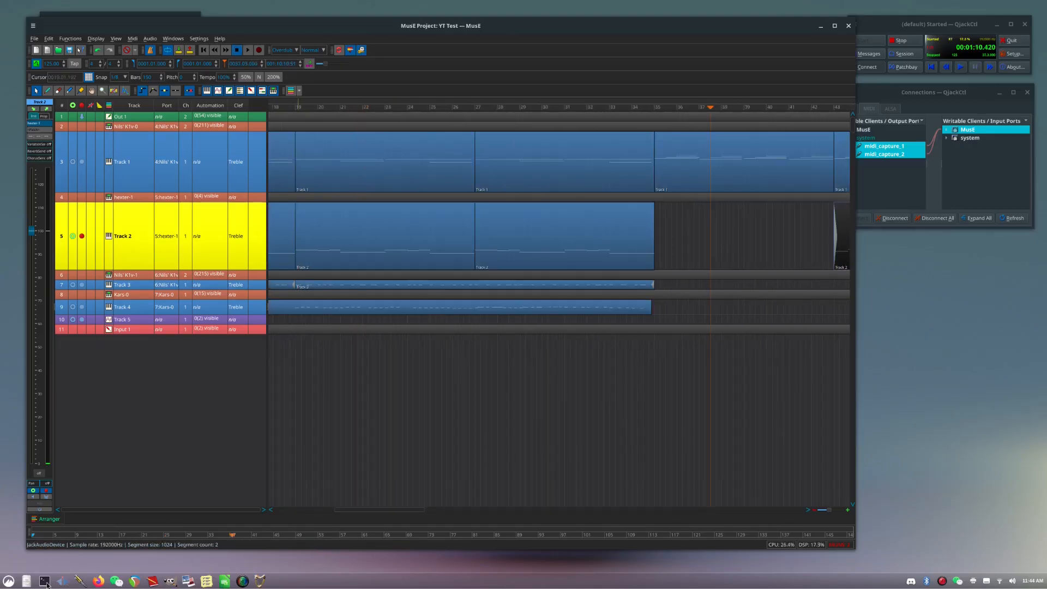
- Switch to the terminal and run ./webcam.sh to open the webcam preview
left_click(45, 583)
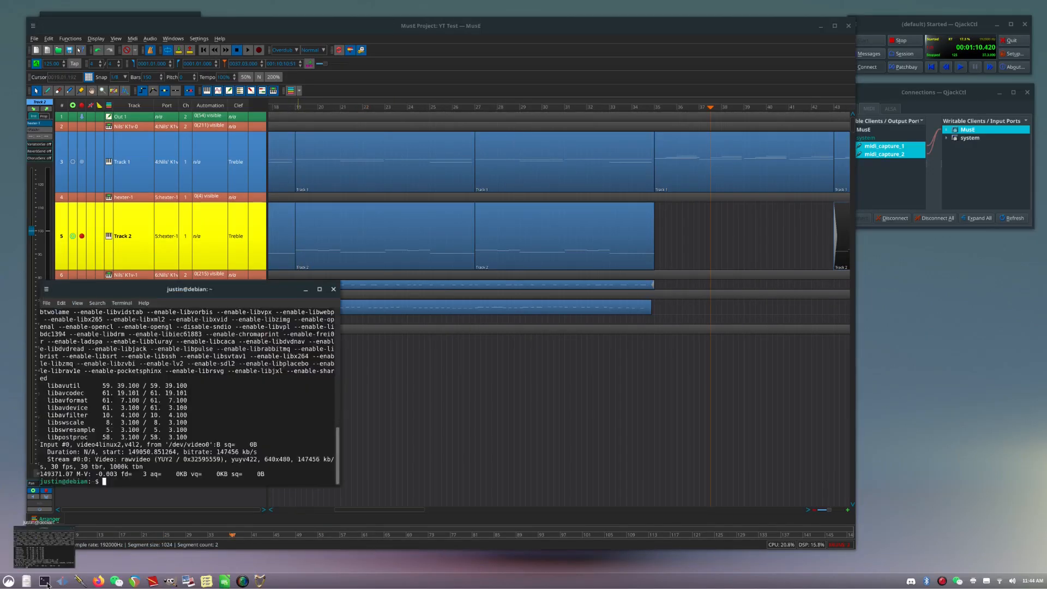
type("./webcam.sh")
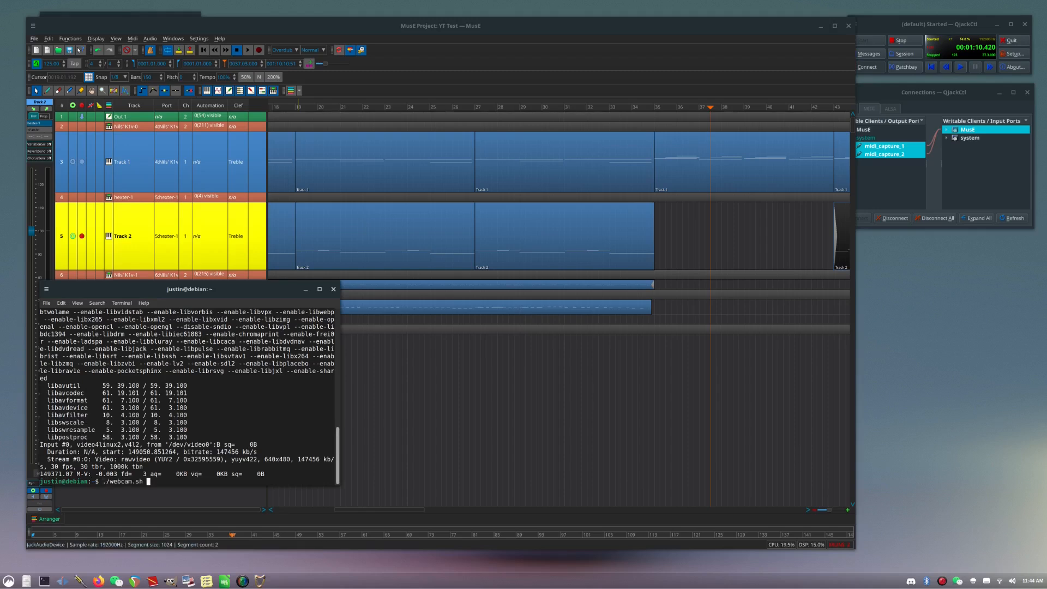
key("Return")
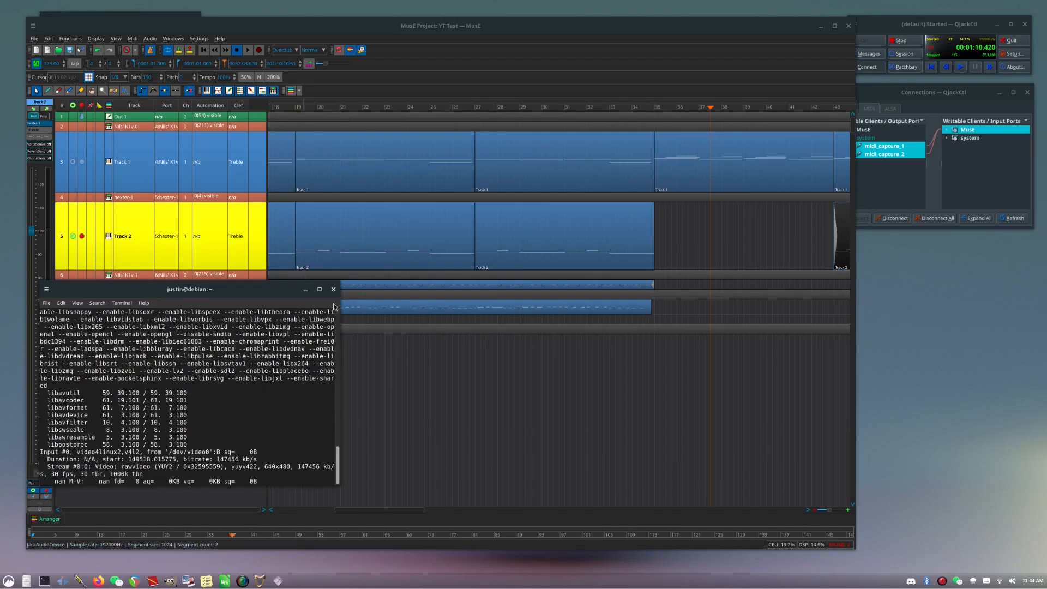
- Place the webcam preview below the Connections window, enlarge it, keep it always on top, and bring the MusE project window back into focus
left_click_drag(374, 181, 872, 382)
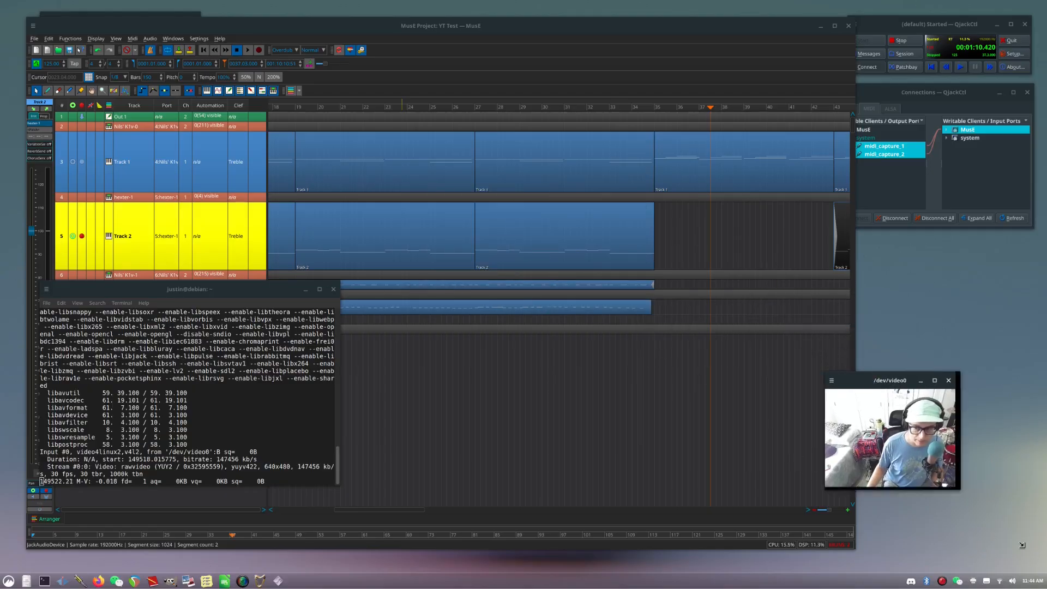
left_click_drag(955, 487, 1043, 573)
right_click(903, 384)
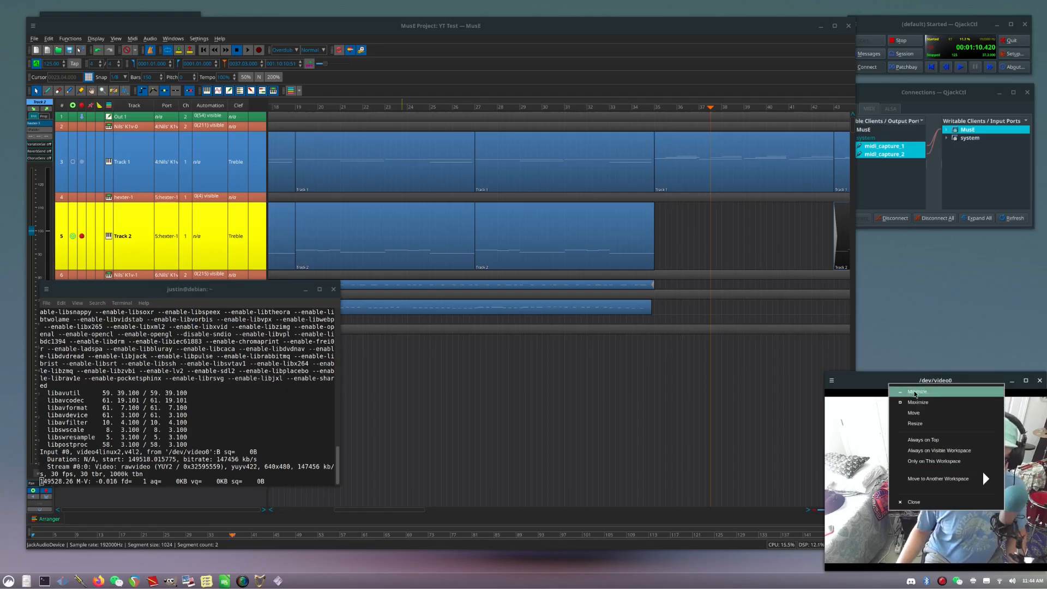
left_click(926, 439)
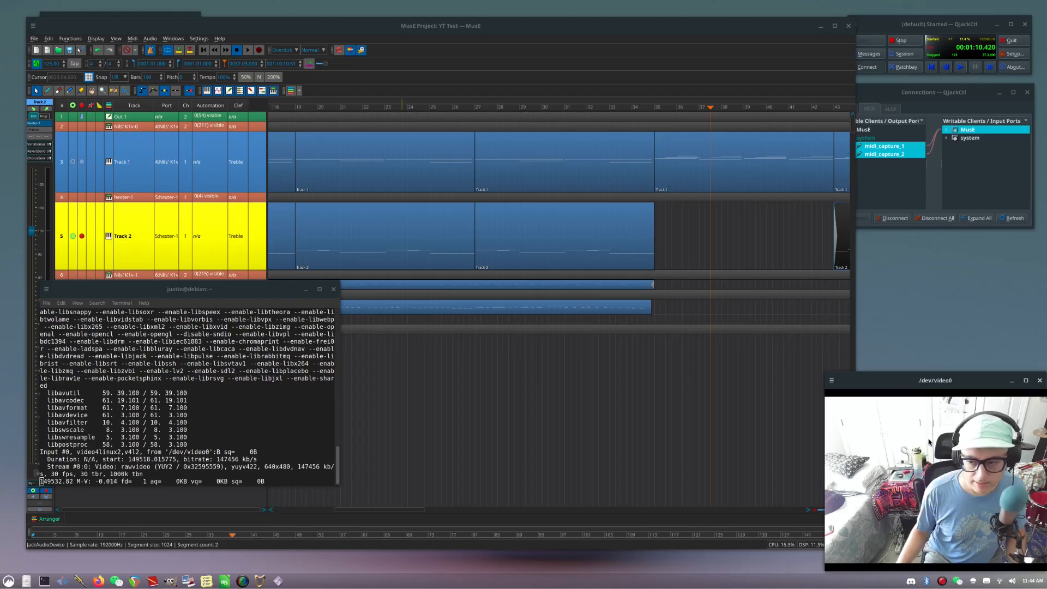
left_click(441, 25)
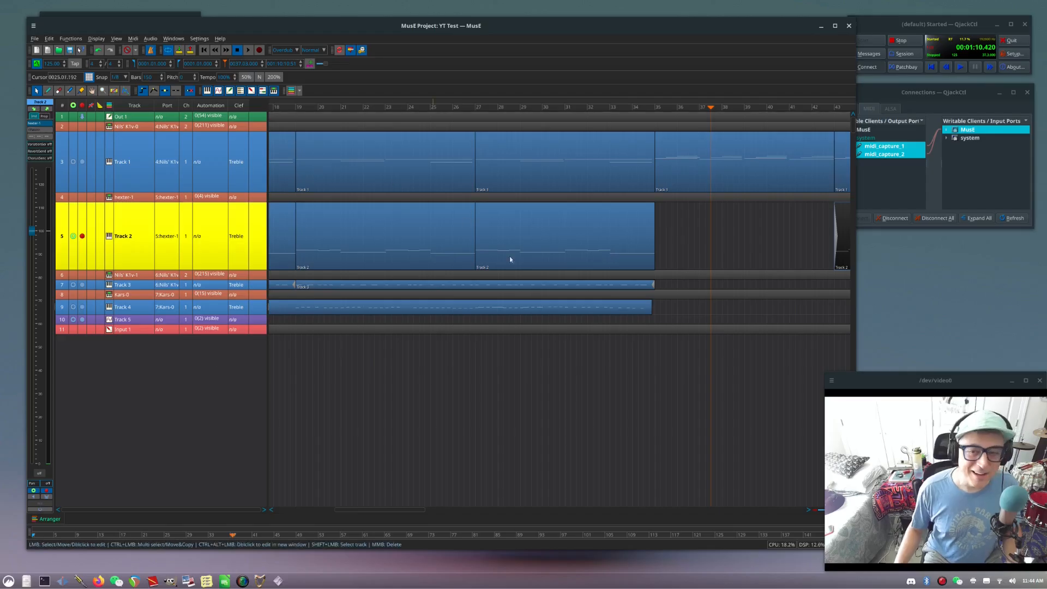
- Arm Track 3 for recording and disarm Track 2
left_click_drag(407, 509, 357, 509)
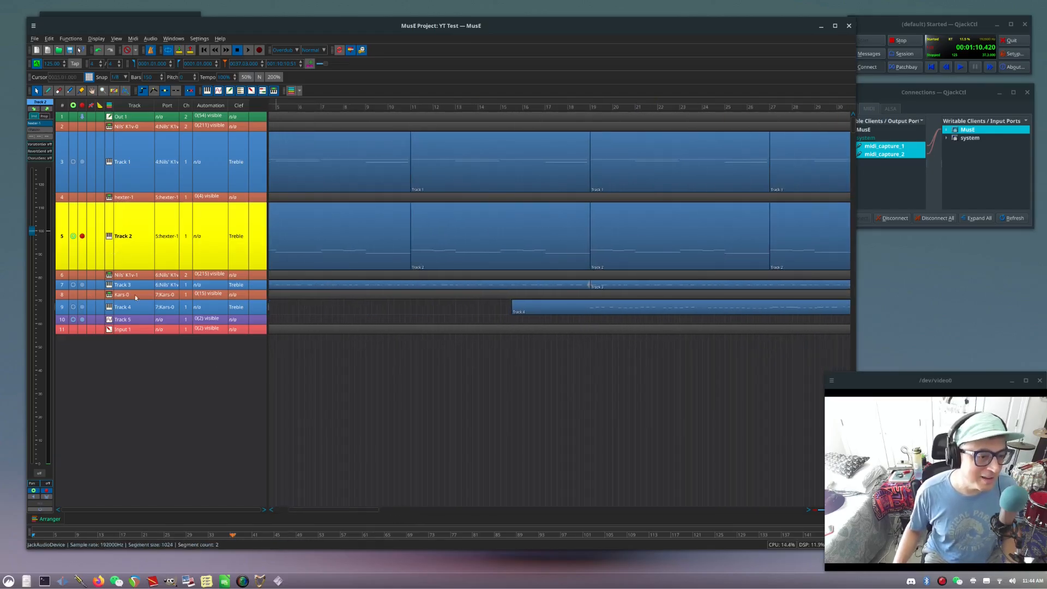
left_click(82, 285)
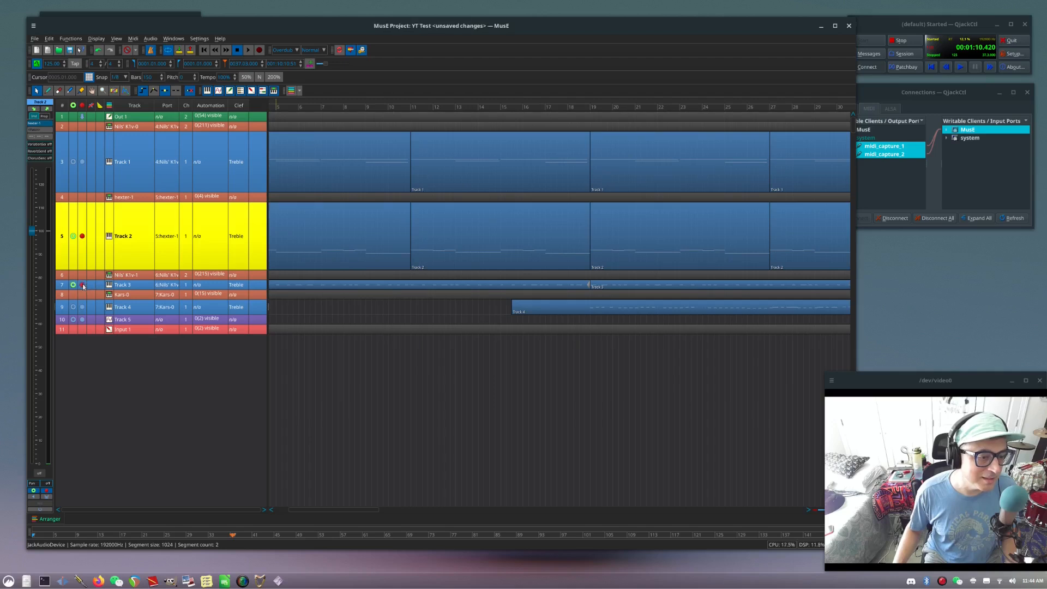
left_click(82, 237)
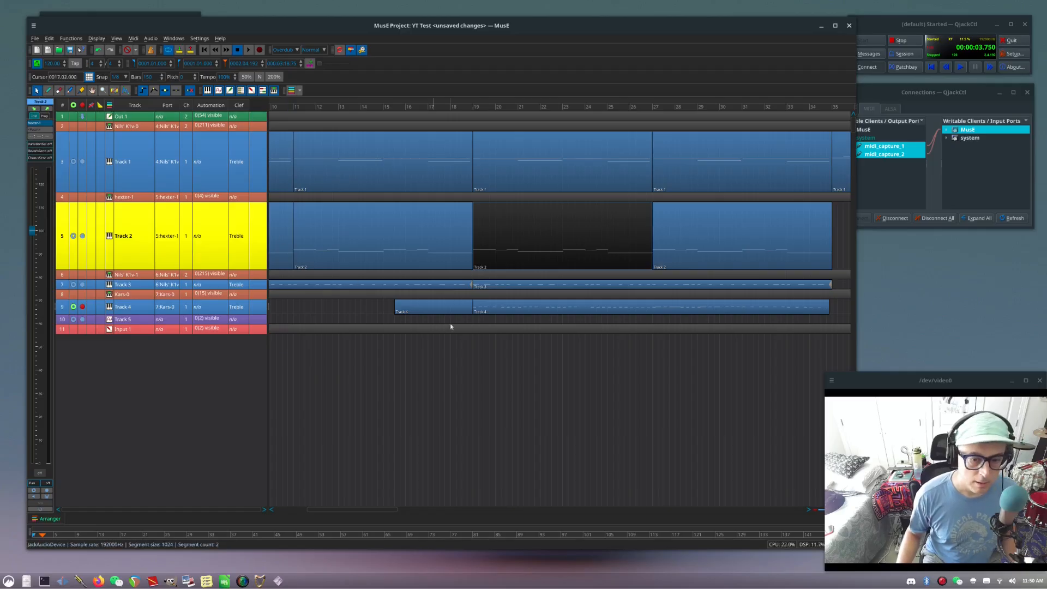
- Delete Track 4's short part that ends just before bar 19
left_click(447, 304)
key("End")
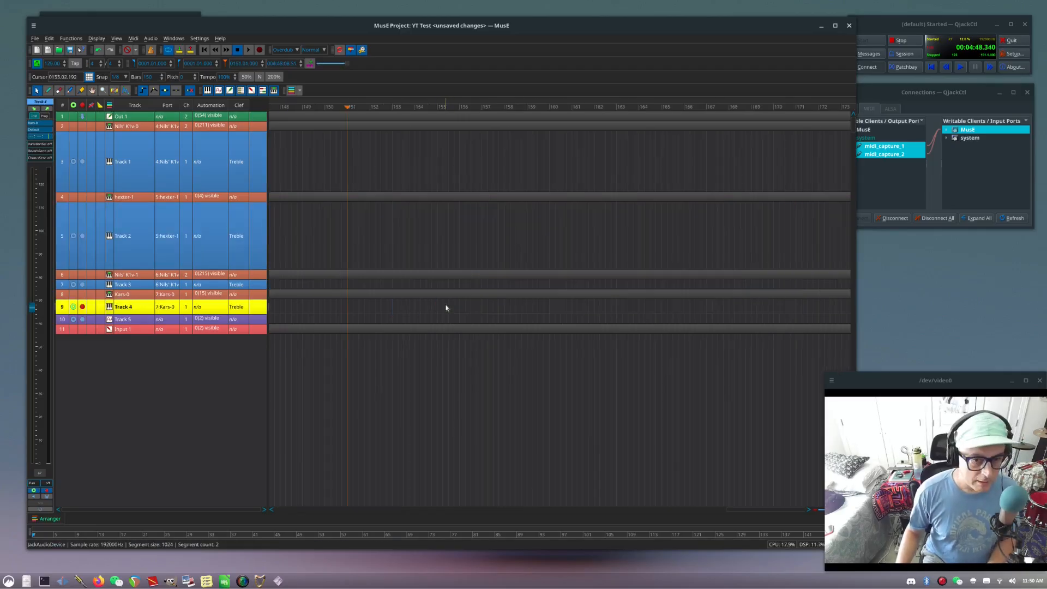
key("ctrl+z")
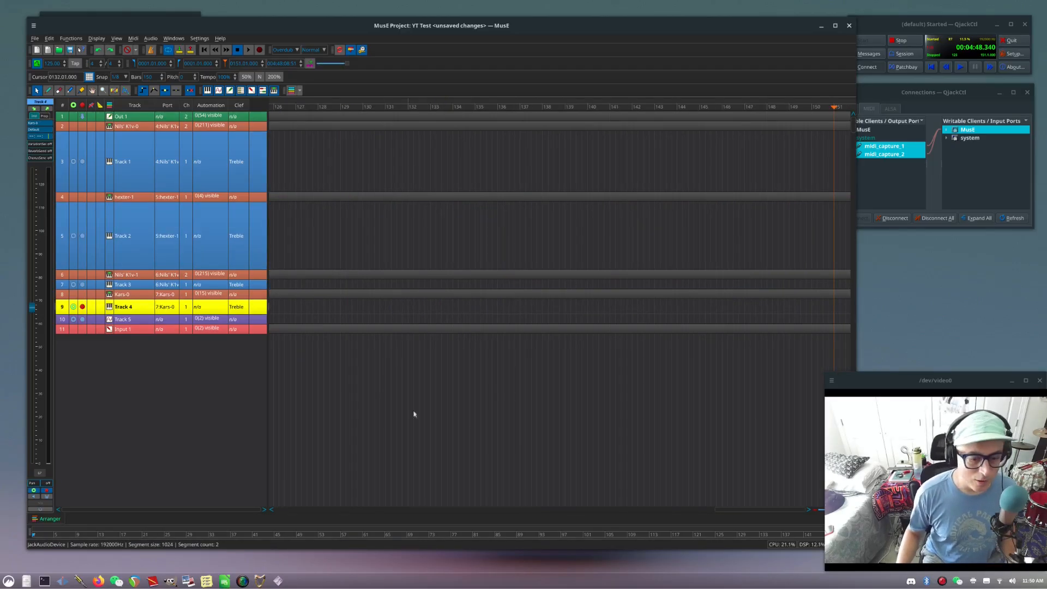
left_click_drag(751, 511, 283, 479)
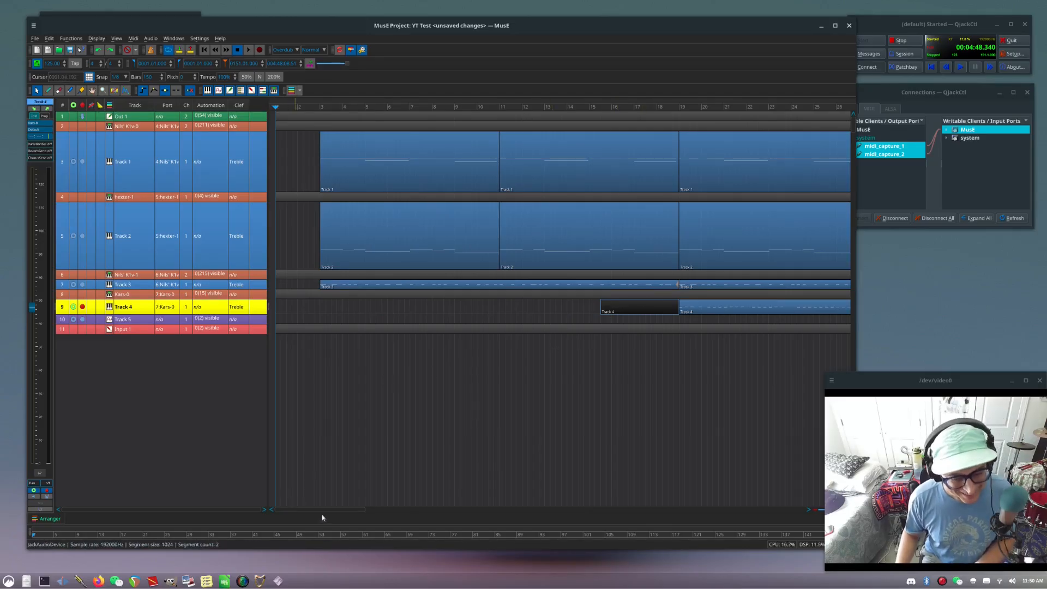
mouse_move(324, 512)
left_mouse_down()
mouse_move(476, 514)
mouse_move(333, 512)
left_mouse_up()
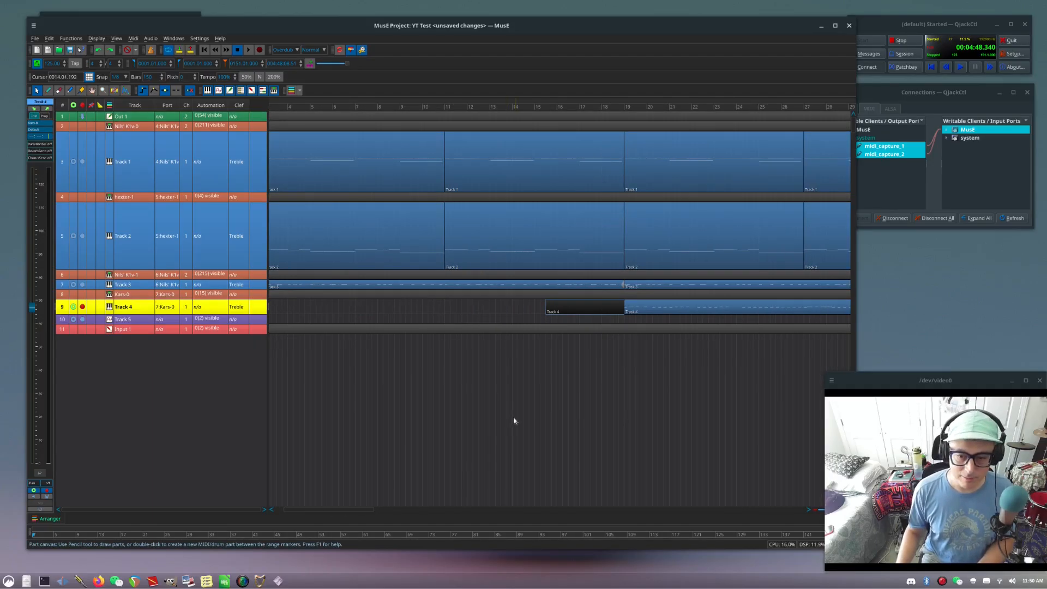
key("Delete")
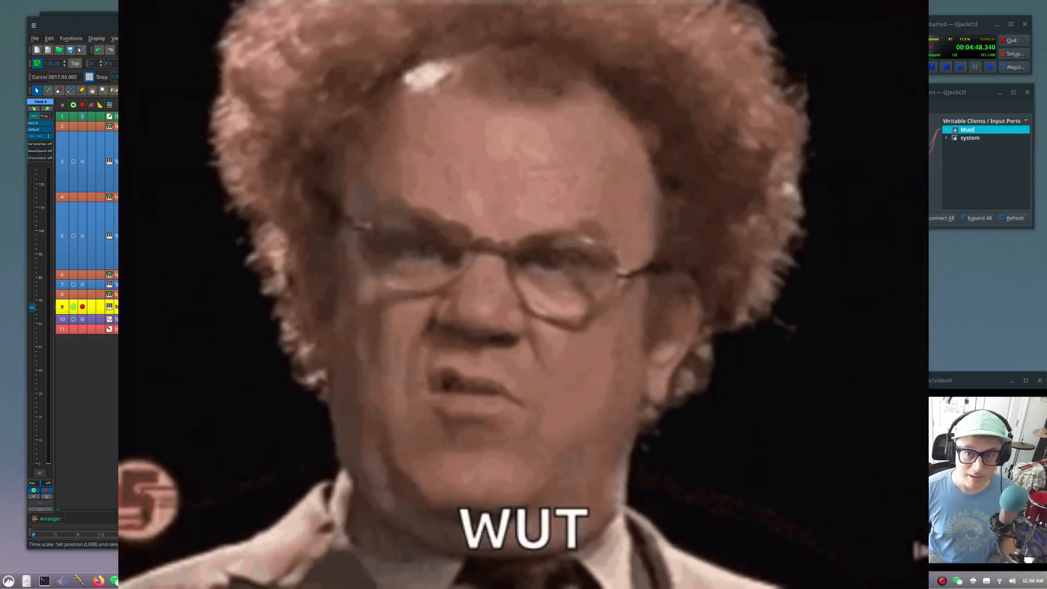
- Place the playhead at bar 17 and select the parts of Tracks 1, 2, 3 and 4 that lie between bars 19 and 35
left_click(437, 104)
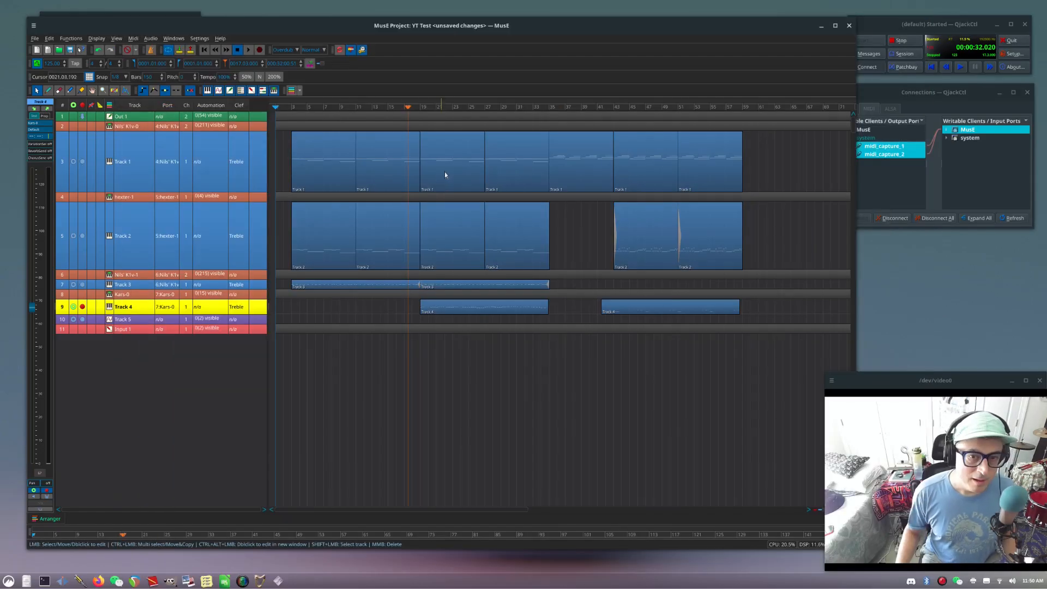
left_click(445, 170)
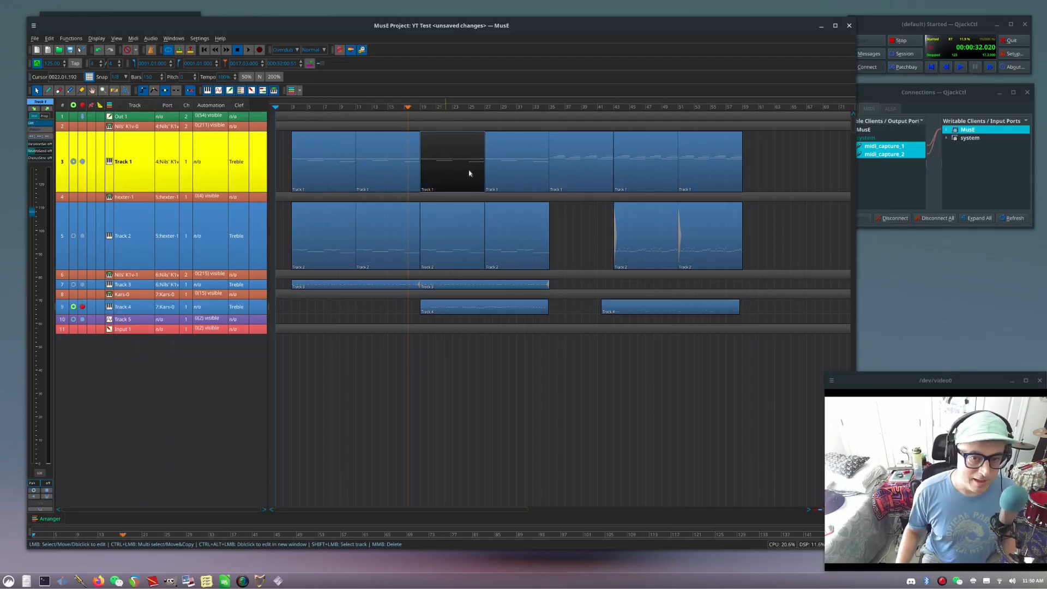
left_click(518, 173, "ctrl")
left_click(440, 253, "ctrl")
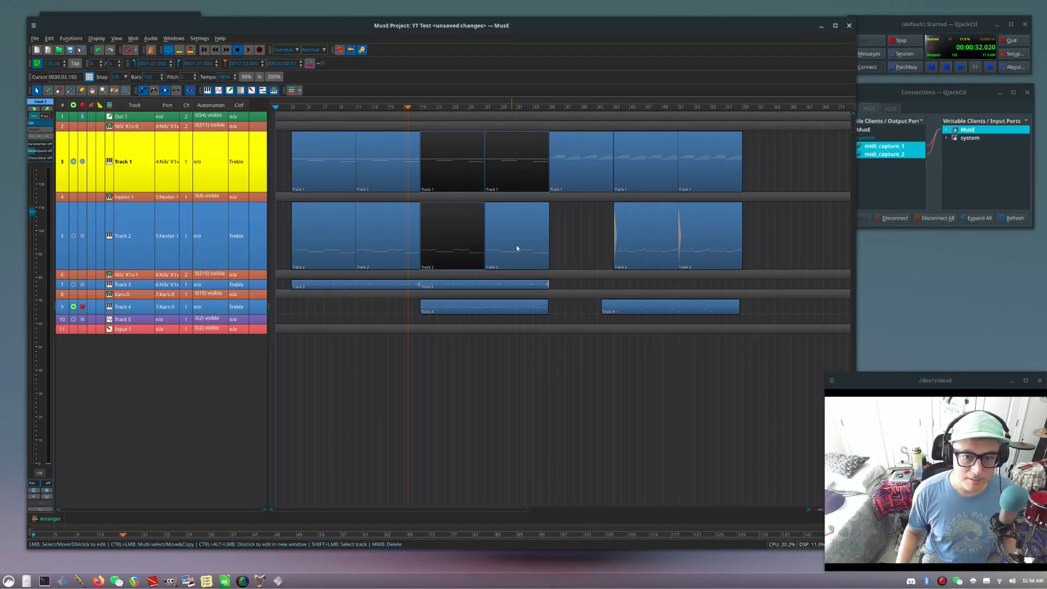
left_click(500, 285, "ctrl")
left_click(503, 305, "ctrl")
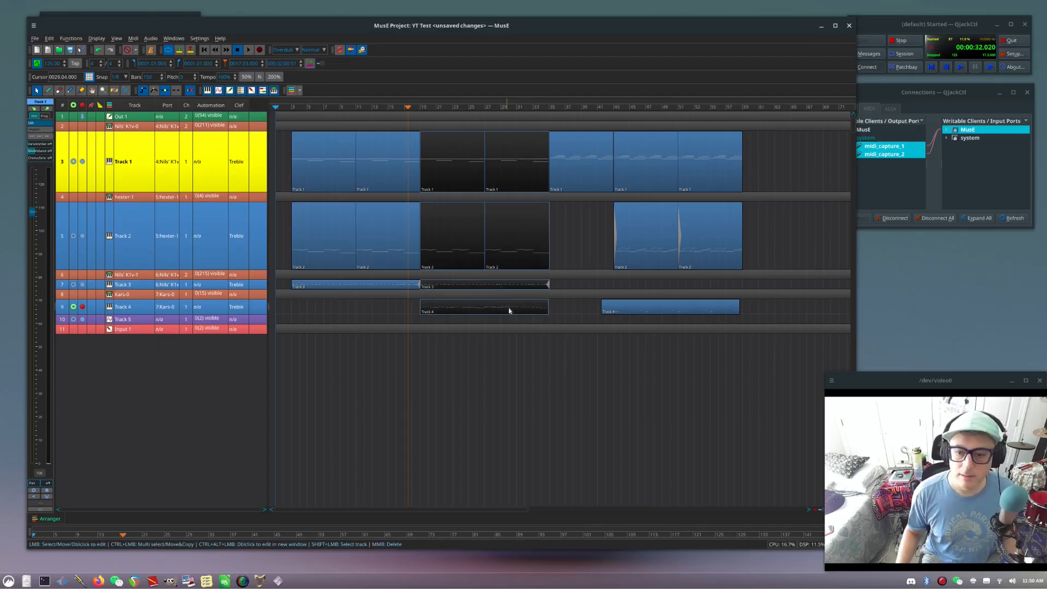
- Try to copy the selected parts and paste them at bar 59
right_click(500, 308)
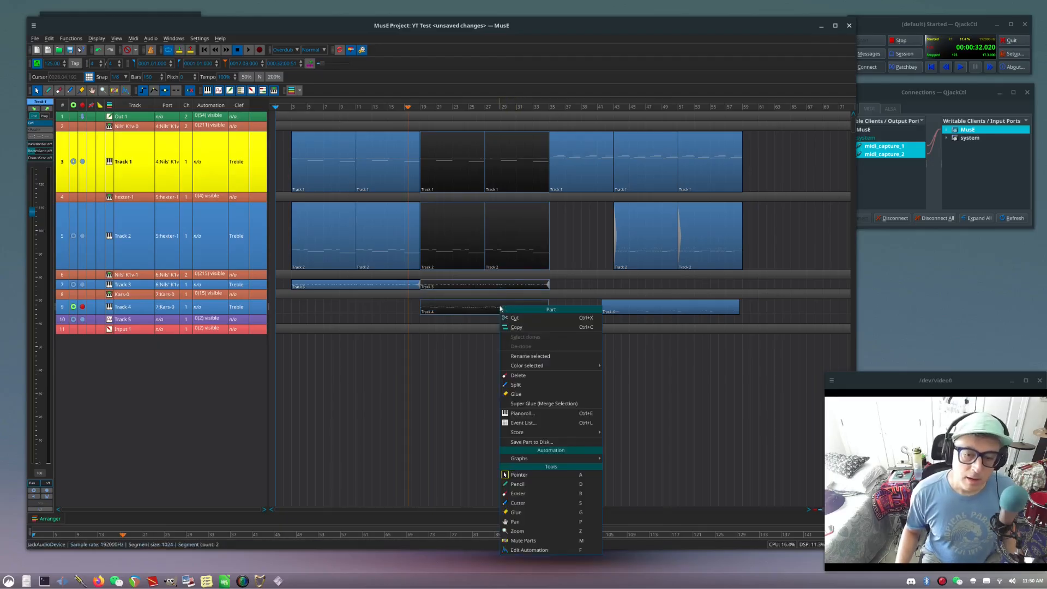
left_click(524, 328)
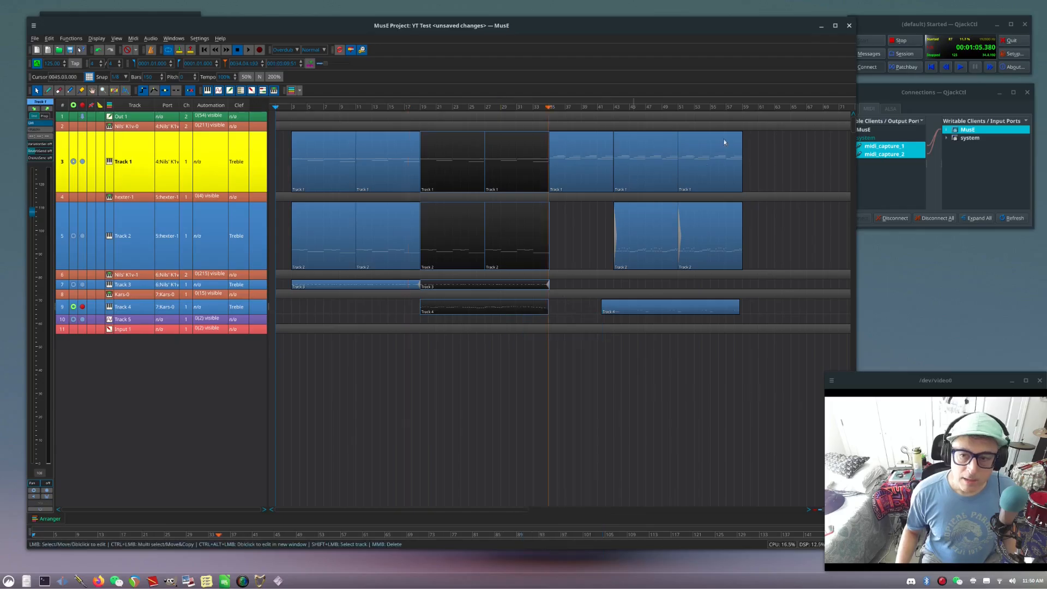
left_click(743, 107)
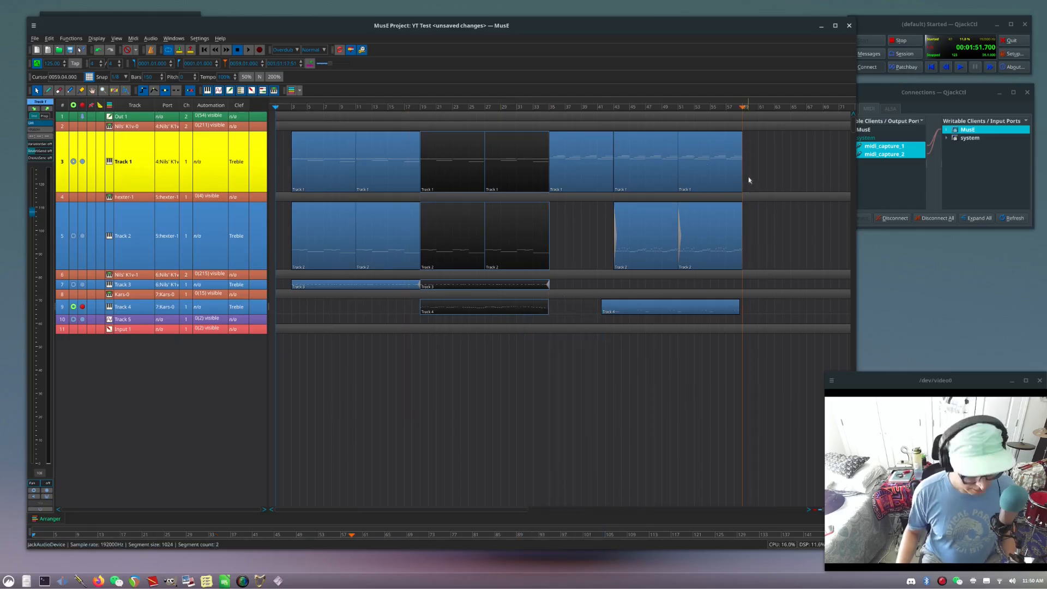
key("ctrl+v")
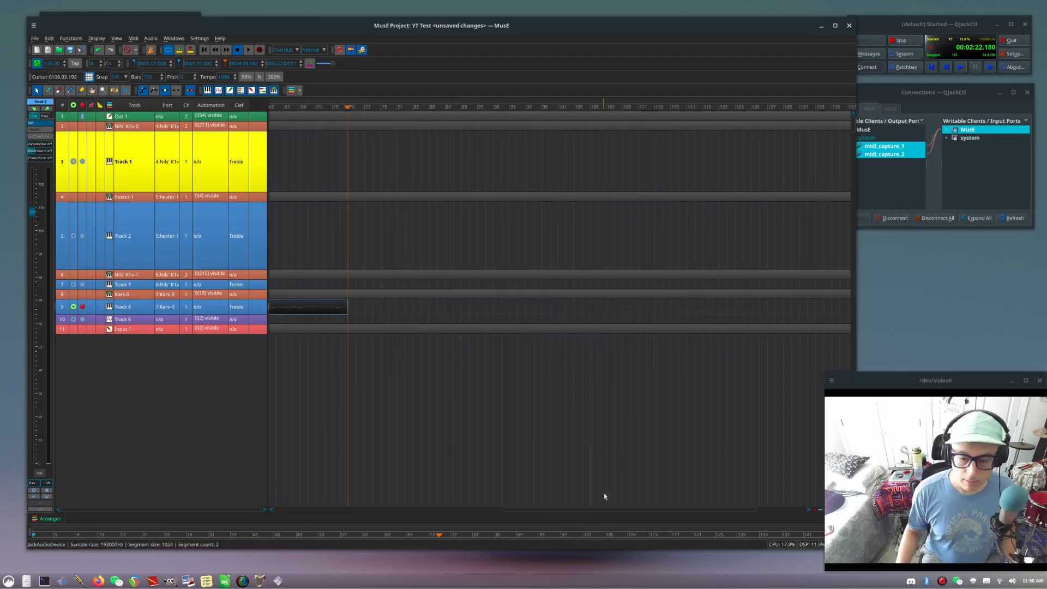
scroll(472, 505, "left", 5)
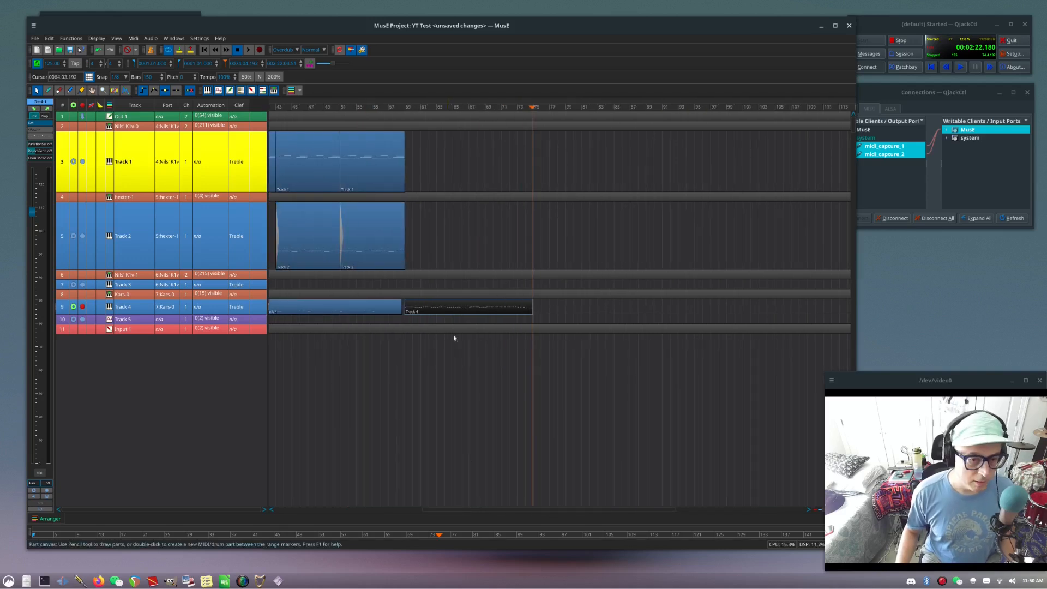
key("ctrl+z")
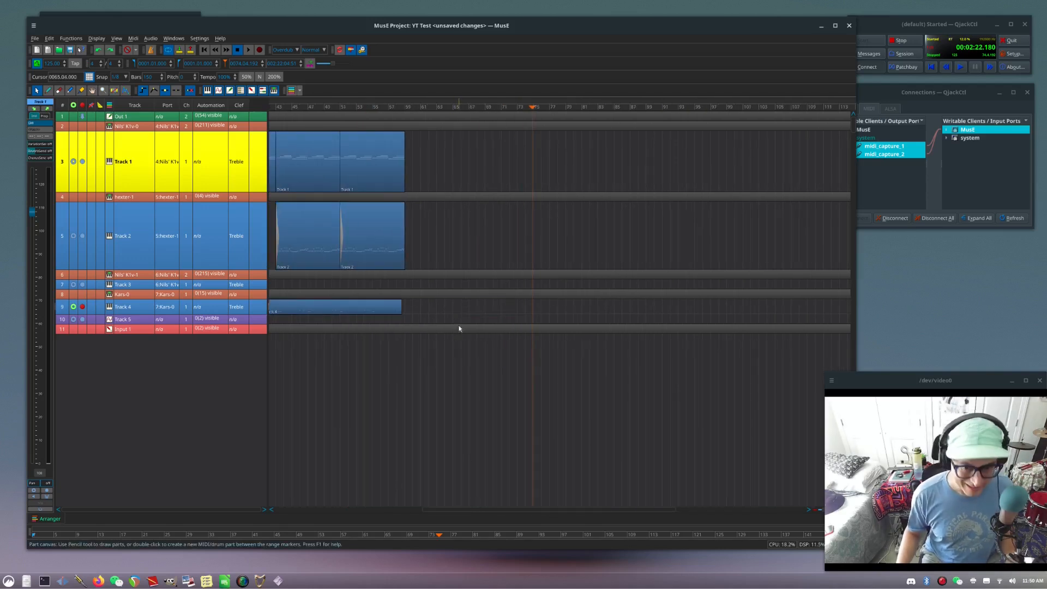
- Duplicate the selected parts of Tracks 1 to 4 so the copies start at bar 59, and check their alignment there
left_click_drag(575, 511, 463, 508)
left_click_drag(372, 162, 693, 169)
scroll(679, 212, "up", 10)
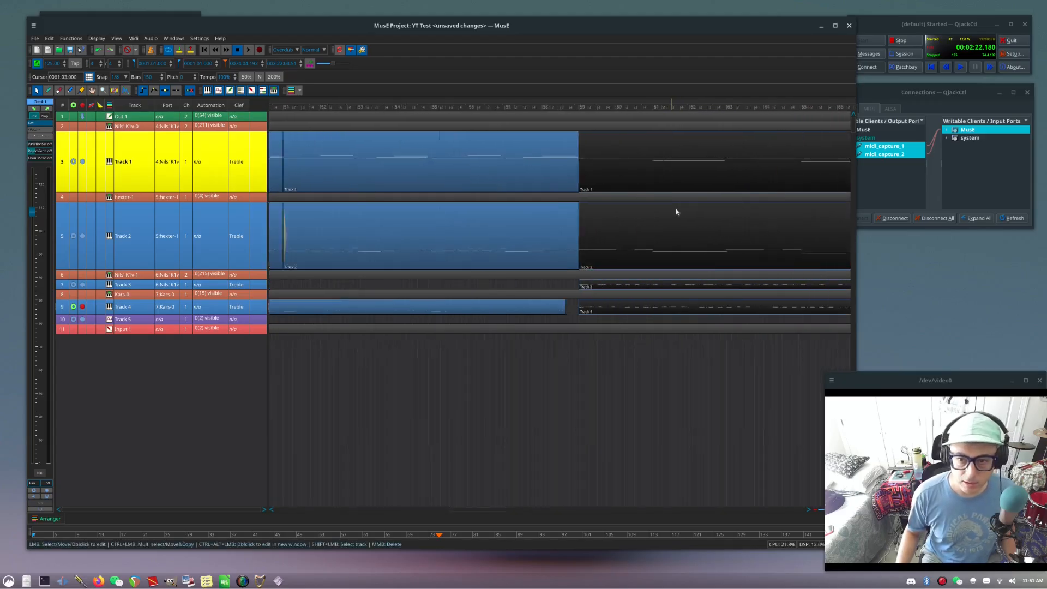
scroll(675, 208, "up", 1)
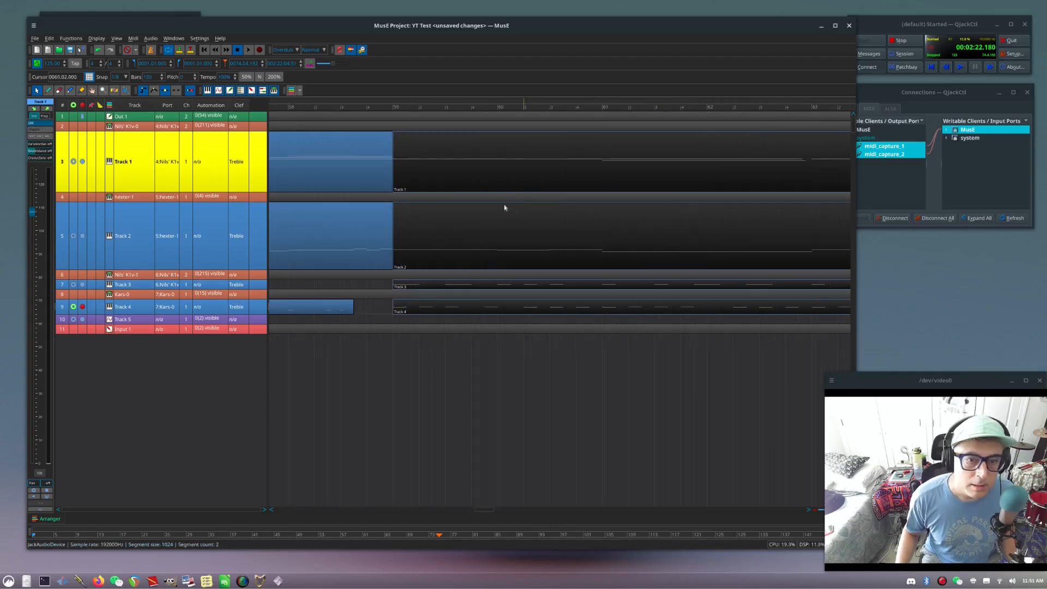
scroll(491, 218, "down", 2)
scroll(491, 217, "down", 6)
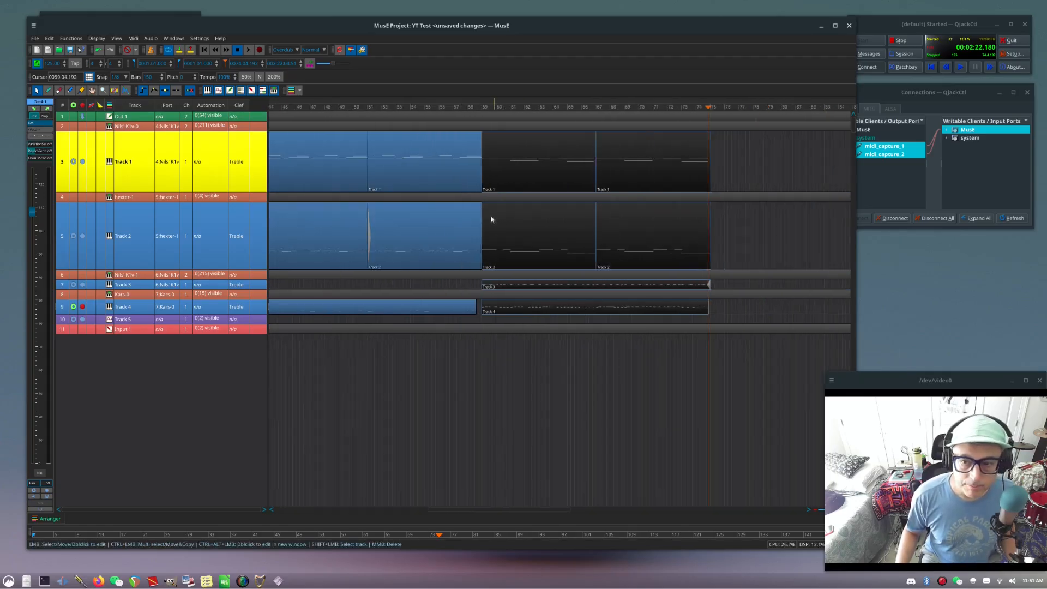
- Duplicate the same group of parts again so the copies start at bar 75, and save the project
left_click_drag(521, 177, 636, 181)
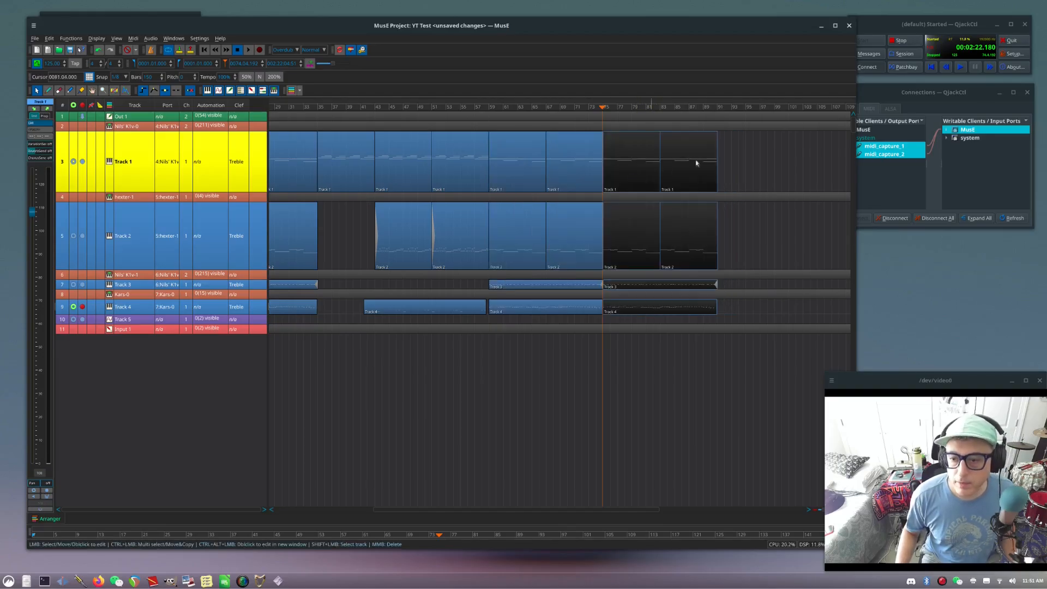
left_click(716, 108)
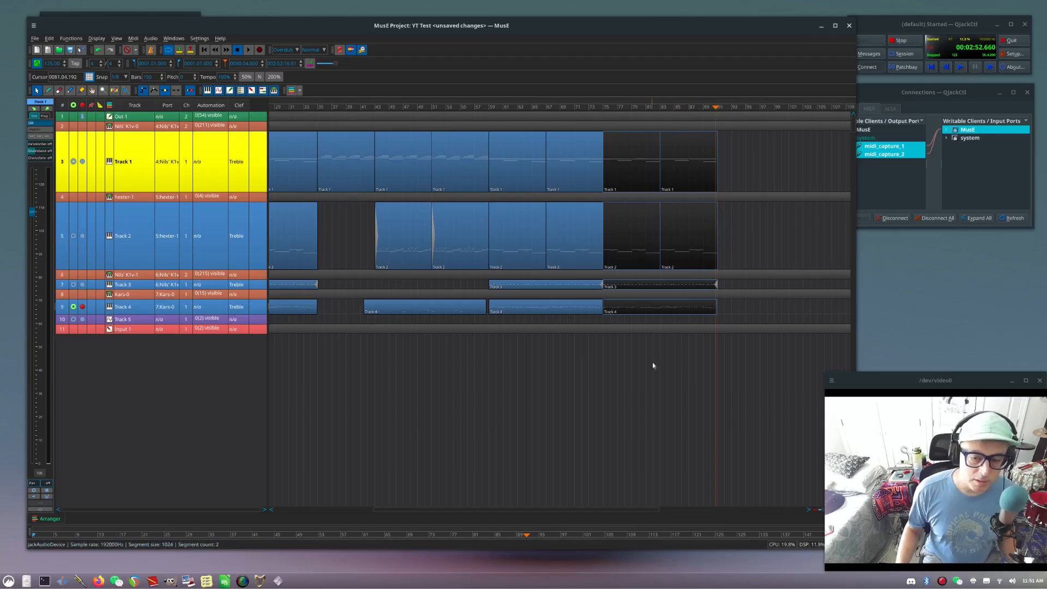
left_click_drag(552, 510, 311, 496)
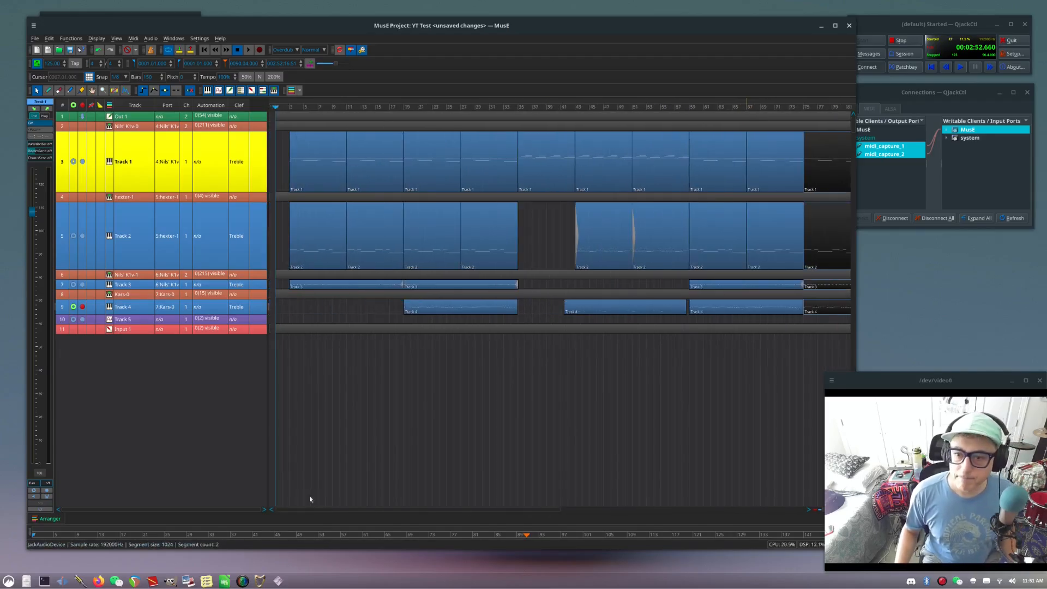
key("ctrl+s")
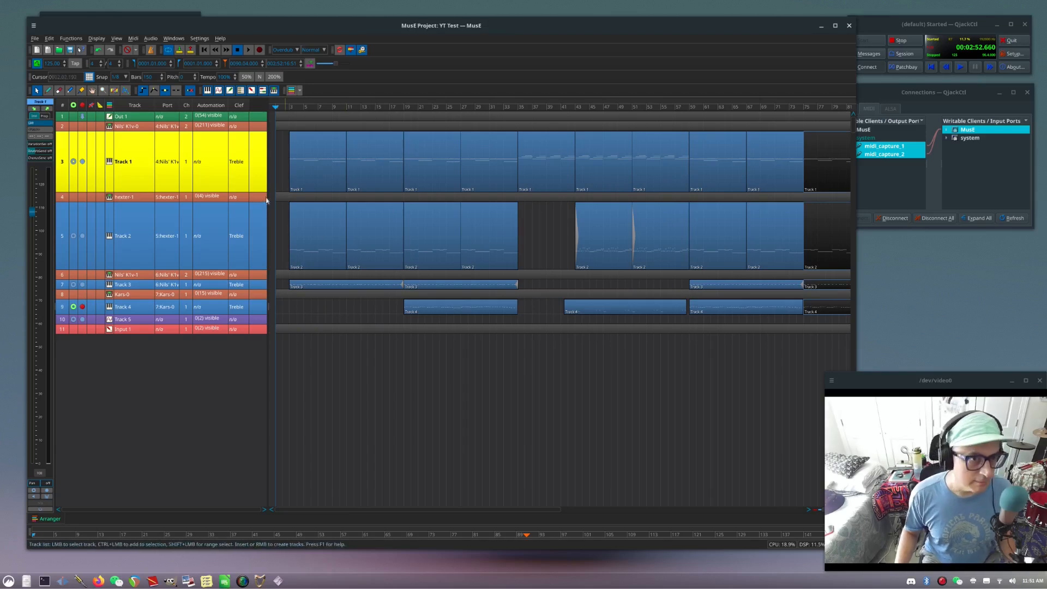
- Play the arrangement from bar 3 to listen to it, and stop playback
left_click(289, 108)
key("space")
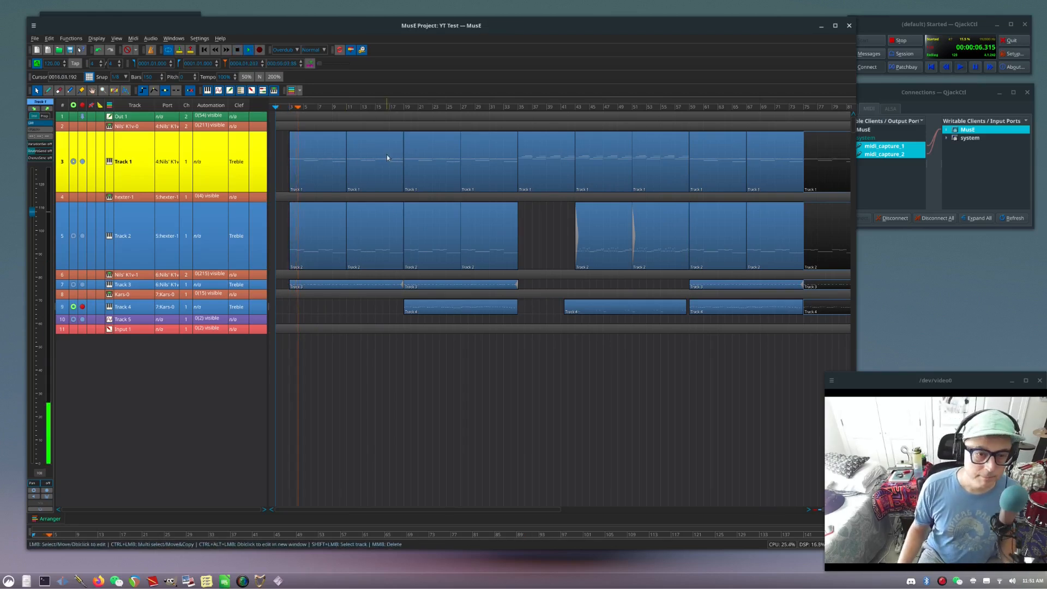
key("space")
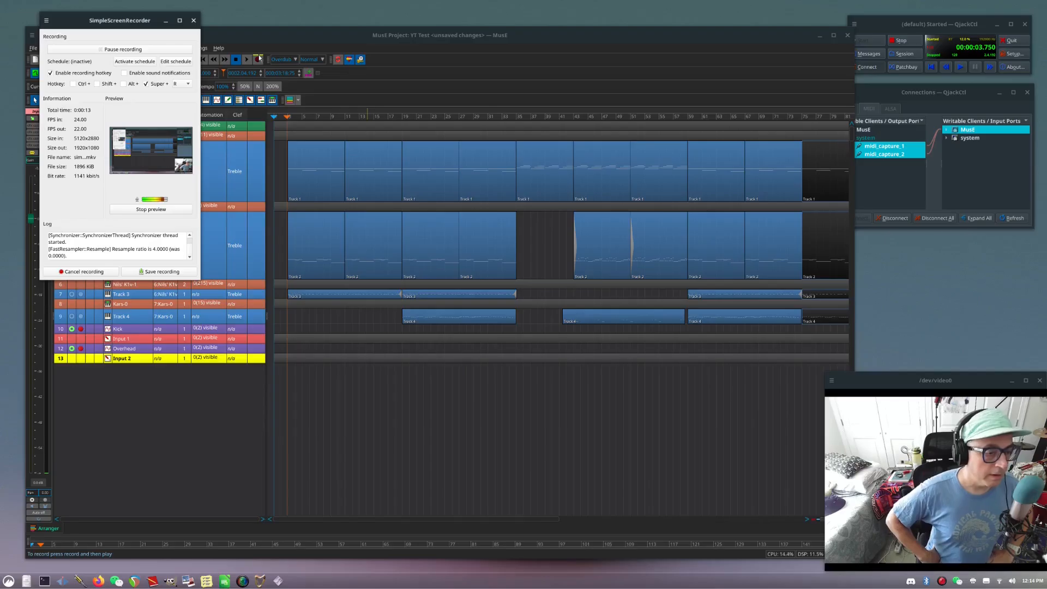
- Select the armed Kick and Overhead tracks in turn and record a drum take on them from the start of the arrangement
left_click(313, 42)
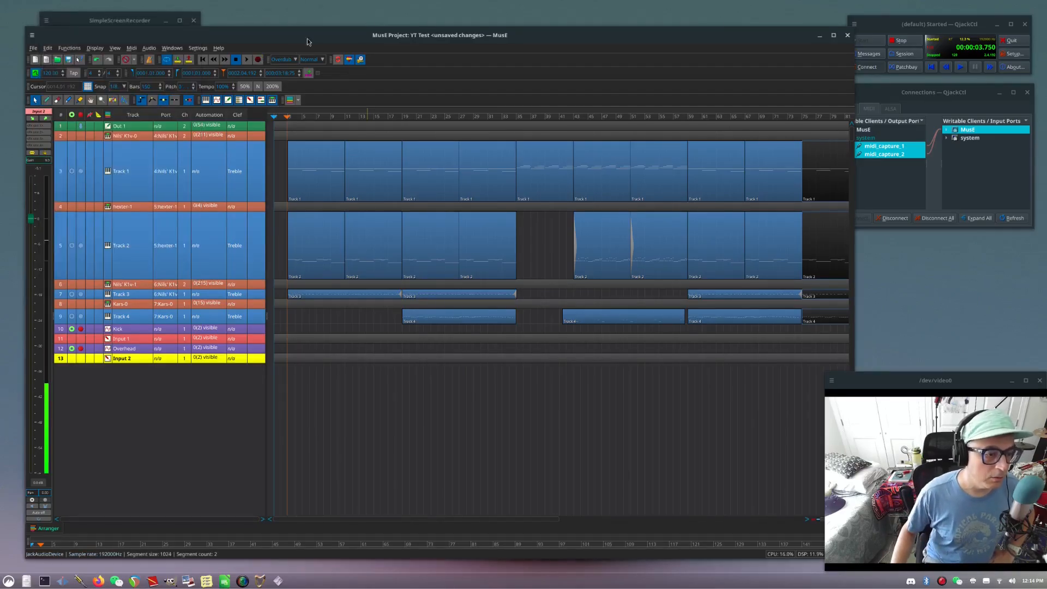
left_click(137, 330)
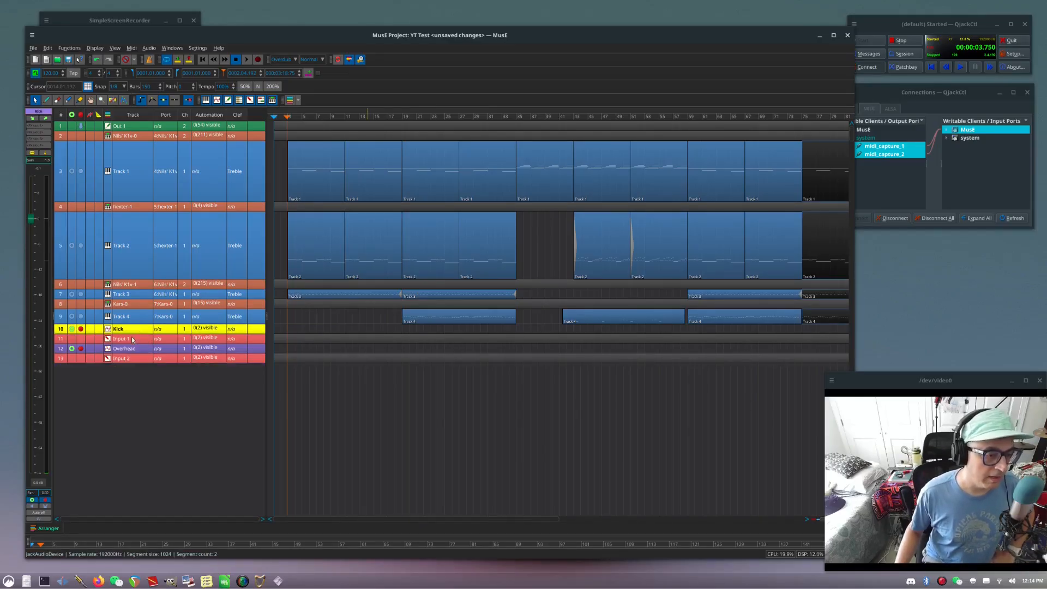
left_click(132, 349)
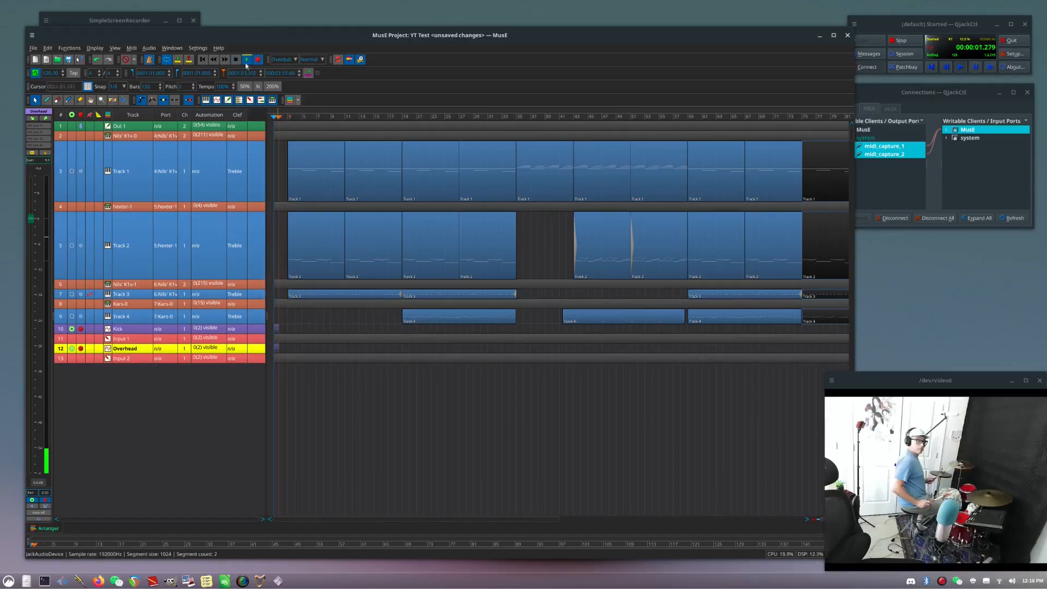
left_click(246, 62)
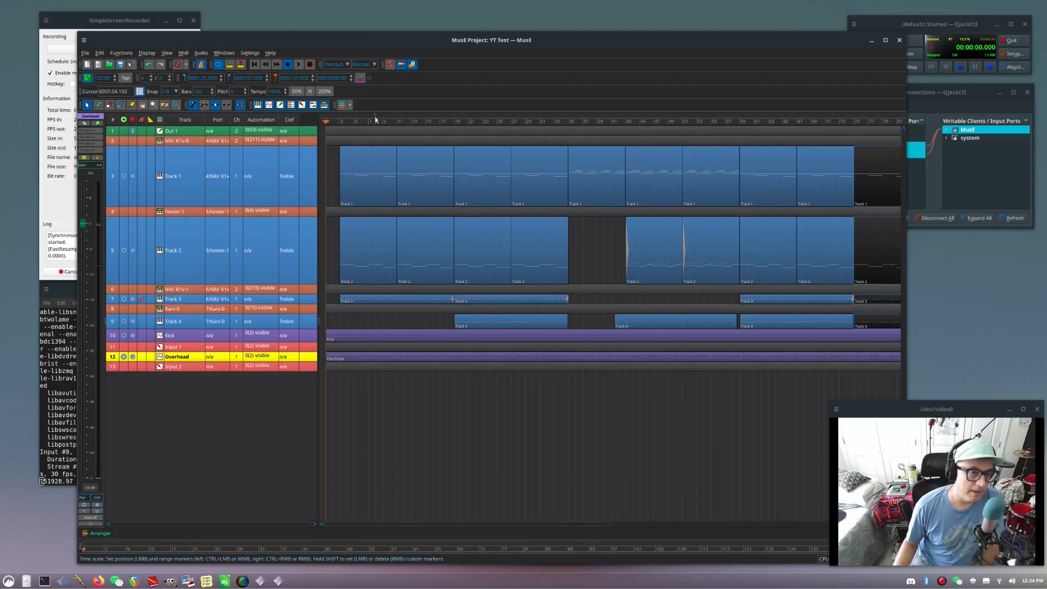
- Play the arrangement with the recorded drums from bar 4 to listen to it, and stop playback
left_click(347, 123)
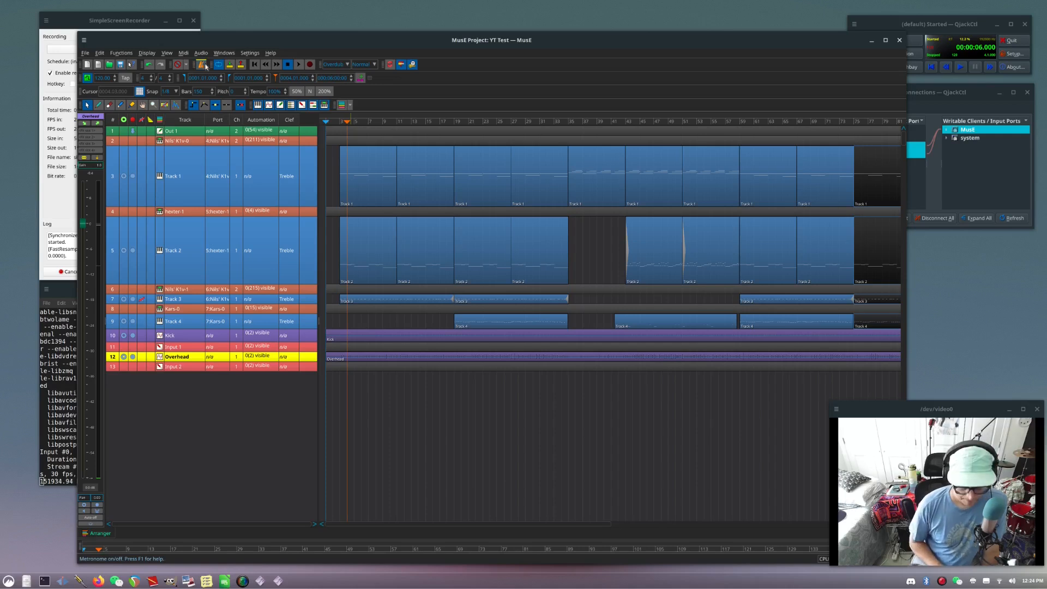
key("space")
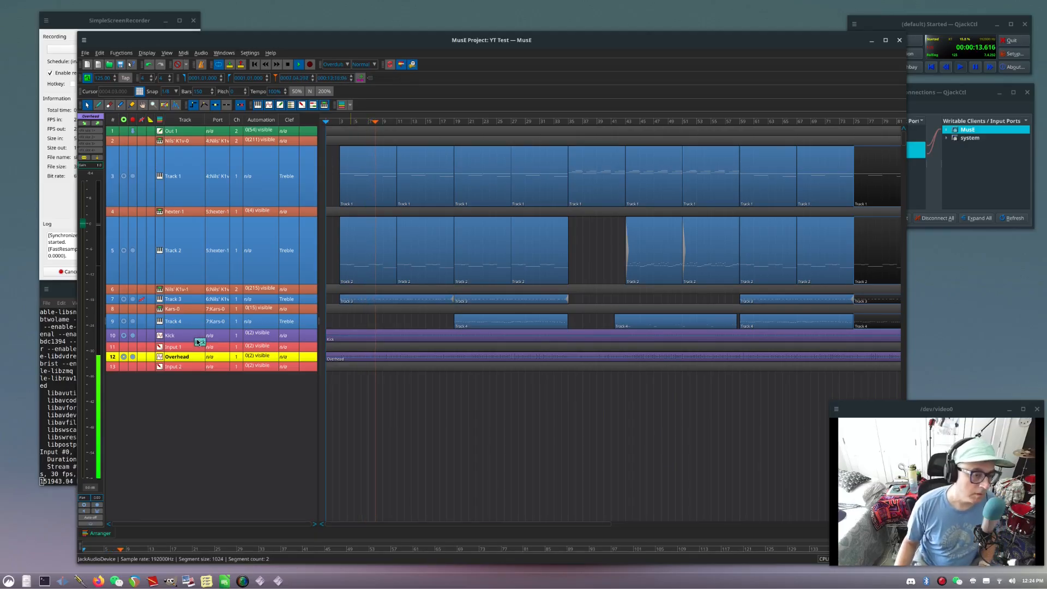
key("space")
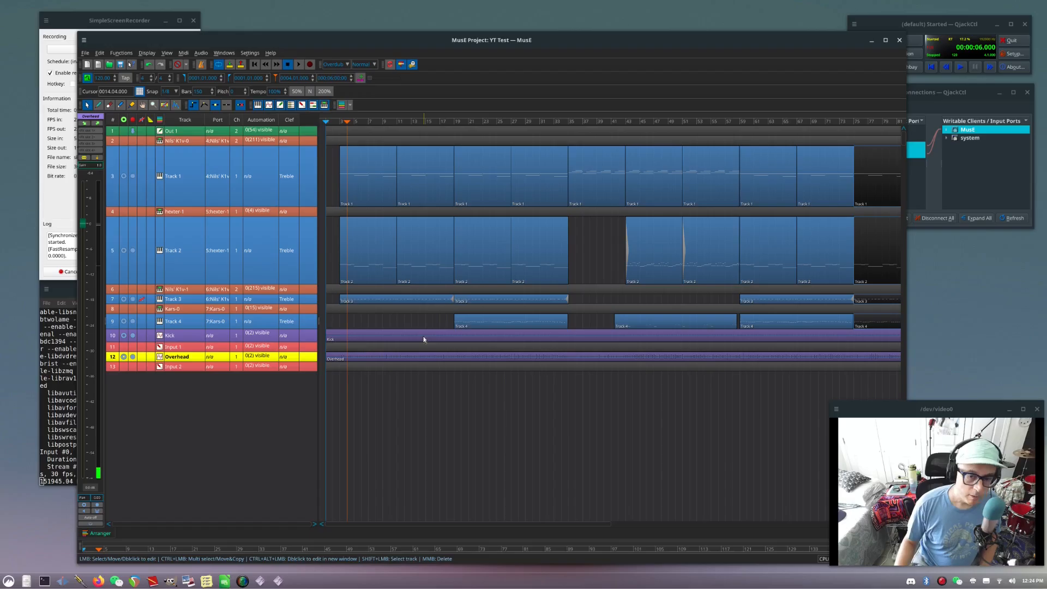
- Open the recorded Kick part in the wave editor and examine its waveform and the options for the wave event
double_click(424, 339)
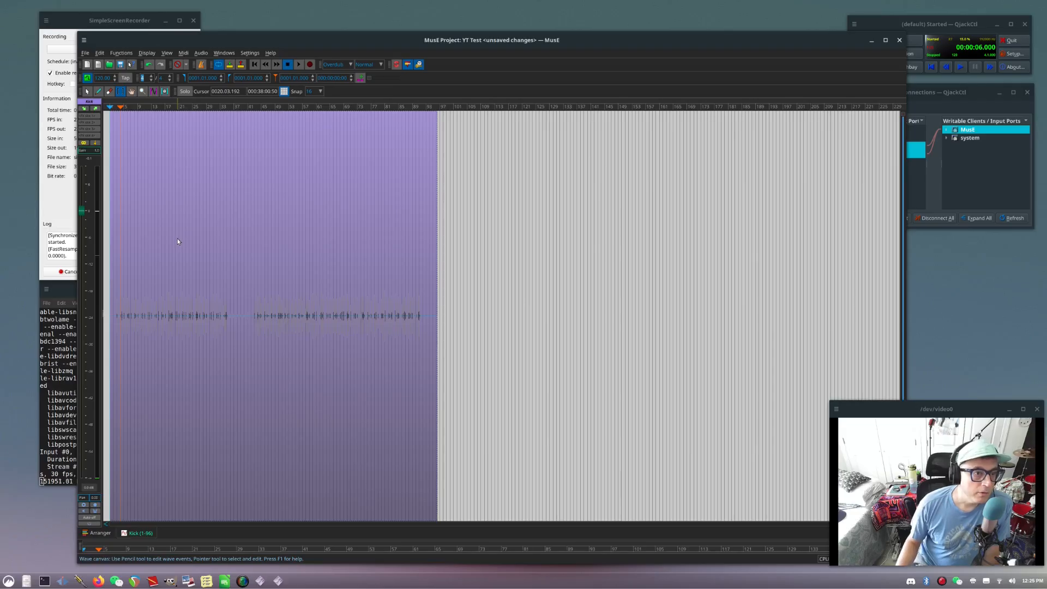
right_click(205, 255)
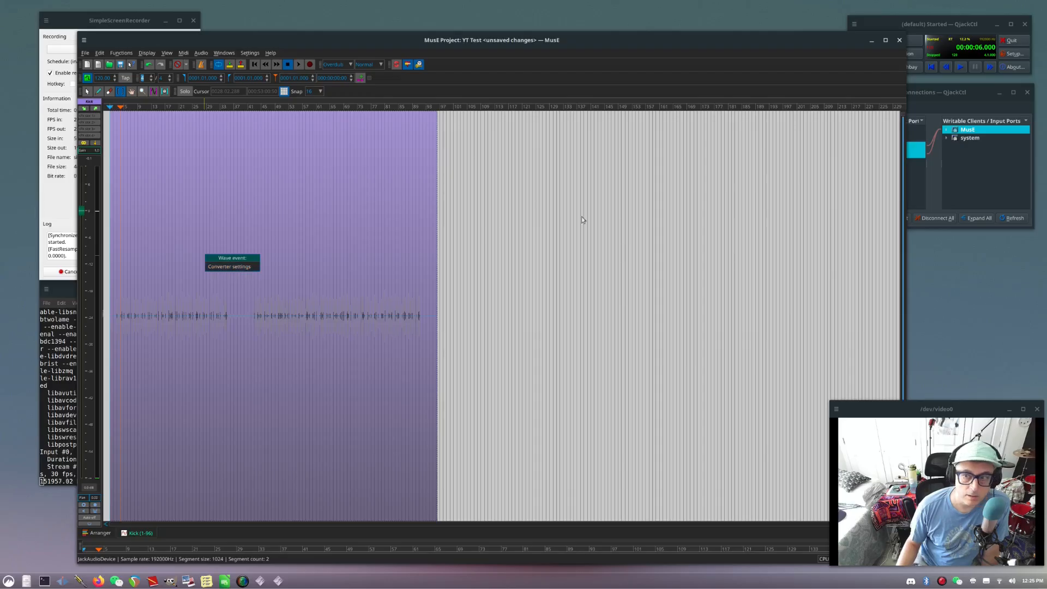
left_click(358, 234)
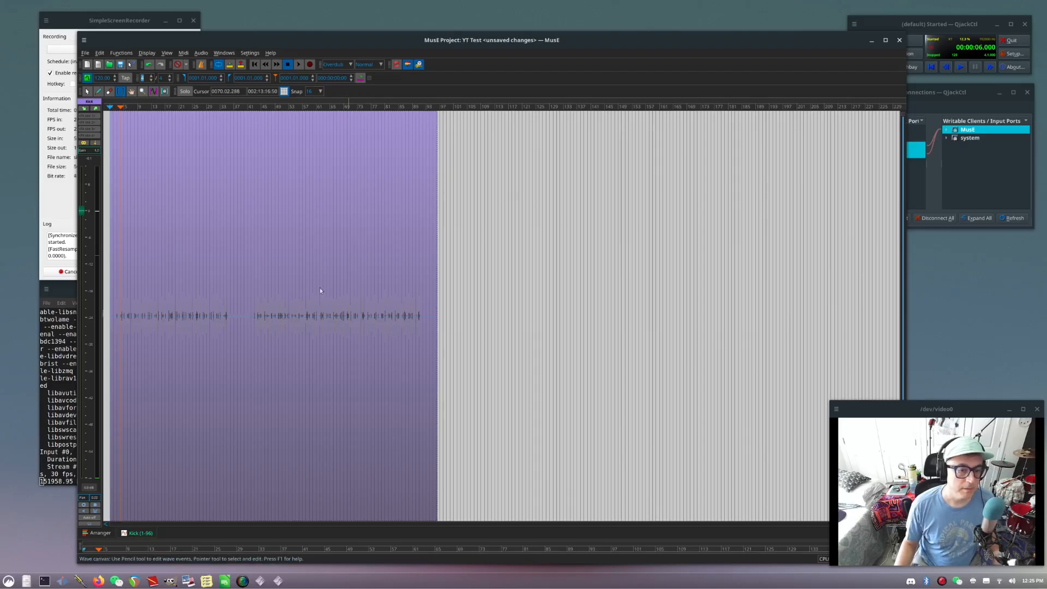
scroll(212, 299, "up", 9)
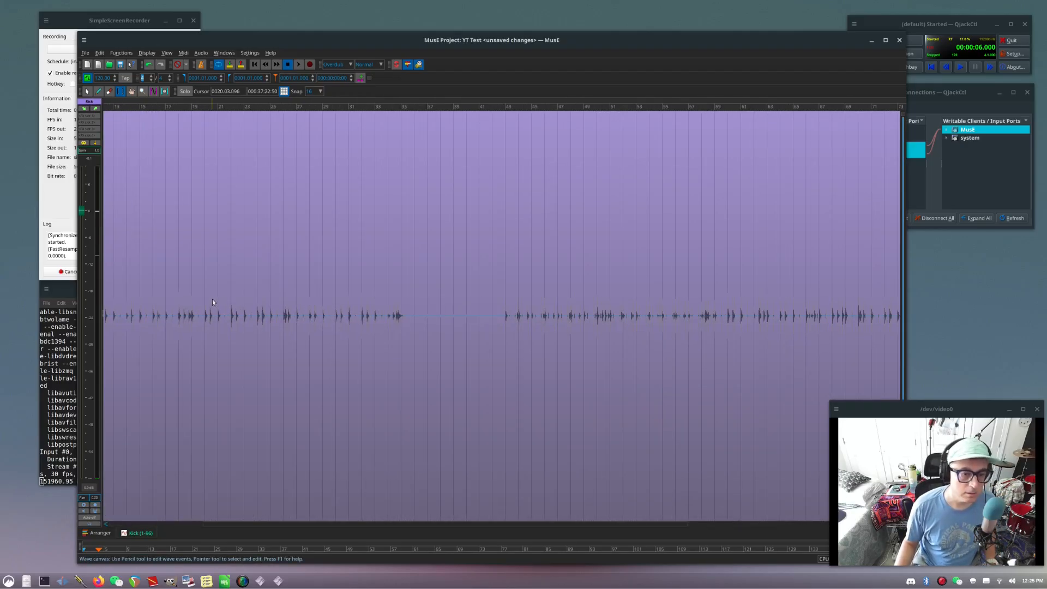
scroll(381, 285, "down", 2)
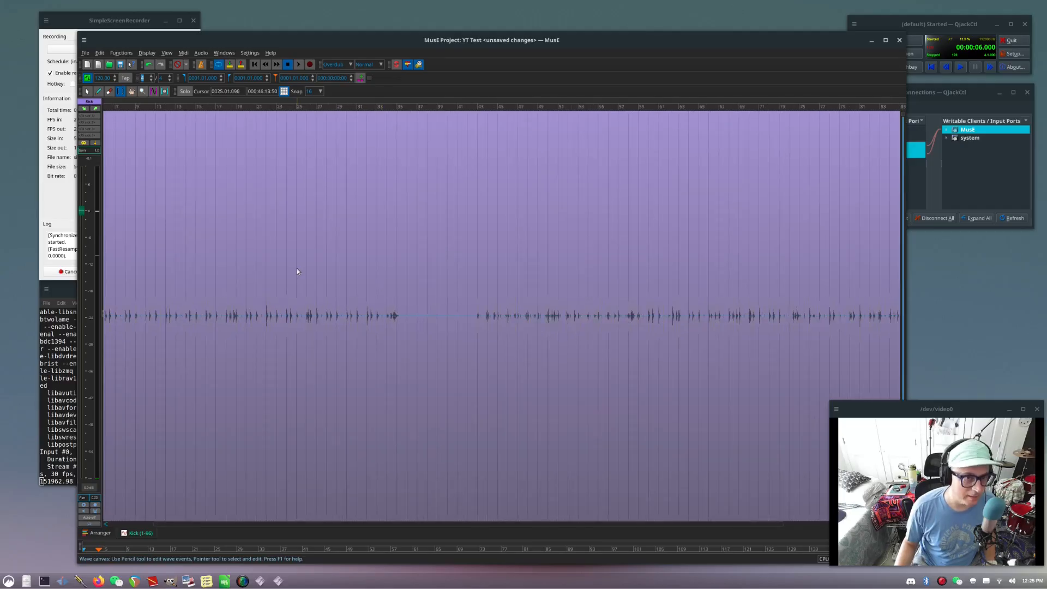
scroll(297, 271, "down", 1)
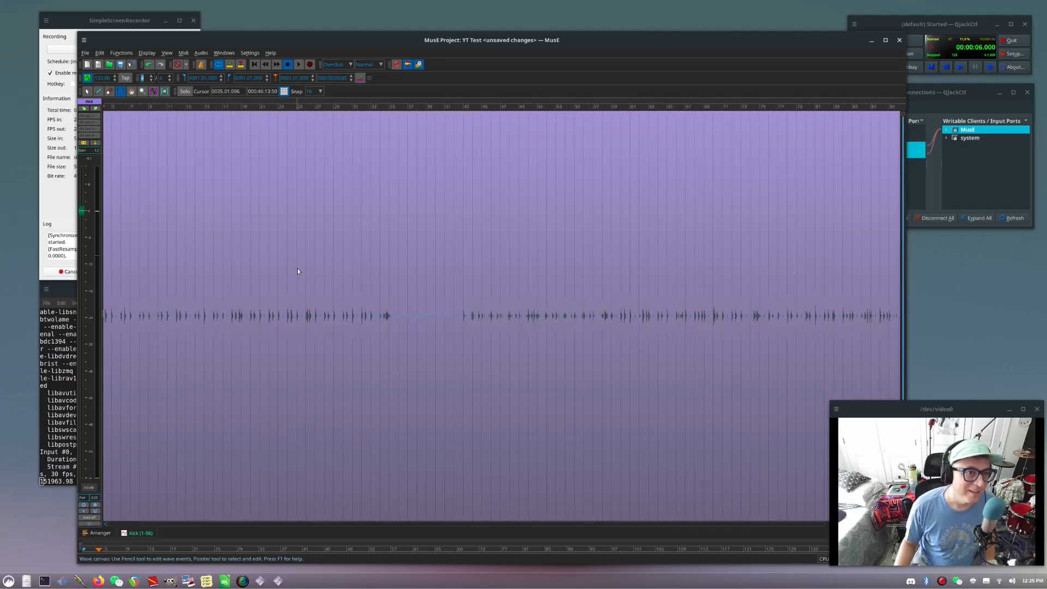
- Try to normalize the Kick waveform without a selection
left_click(202, 53)
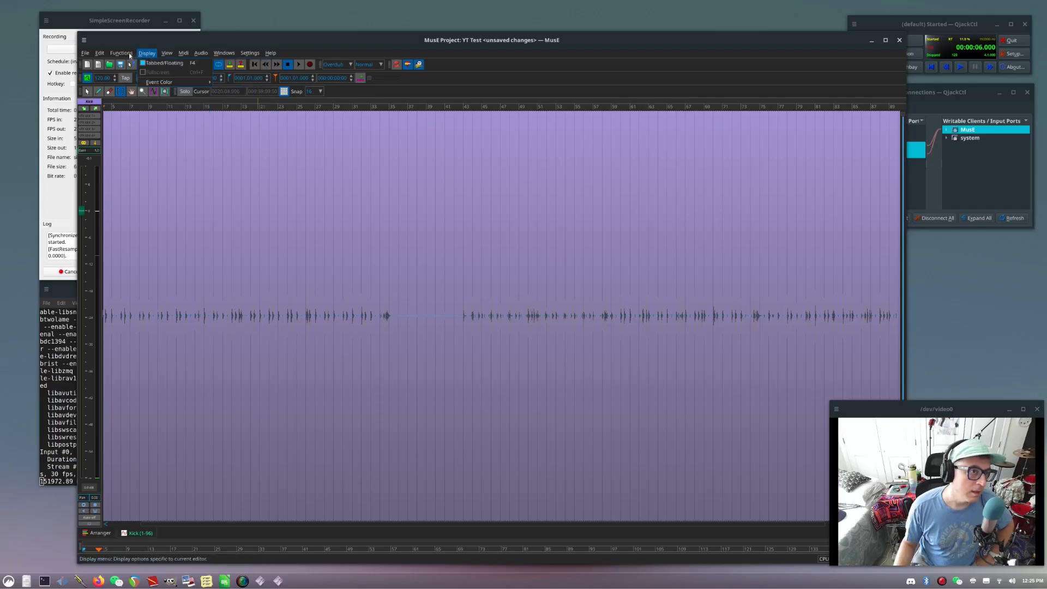
mouse_move(124, 64)
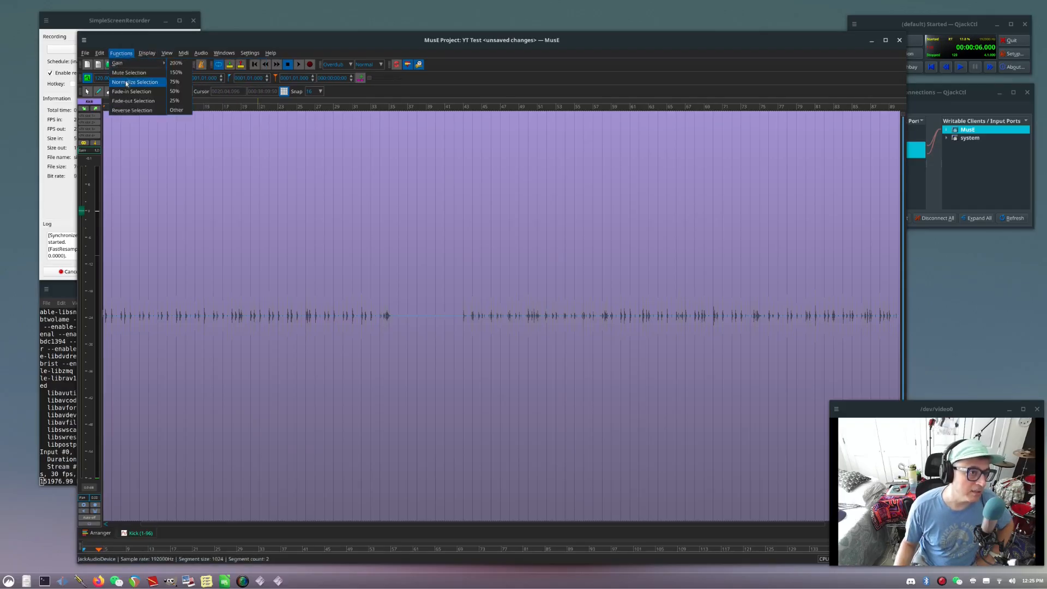
left_click(126, 83)
left_click(510, 300)
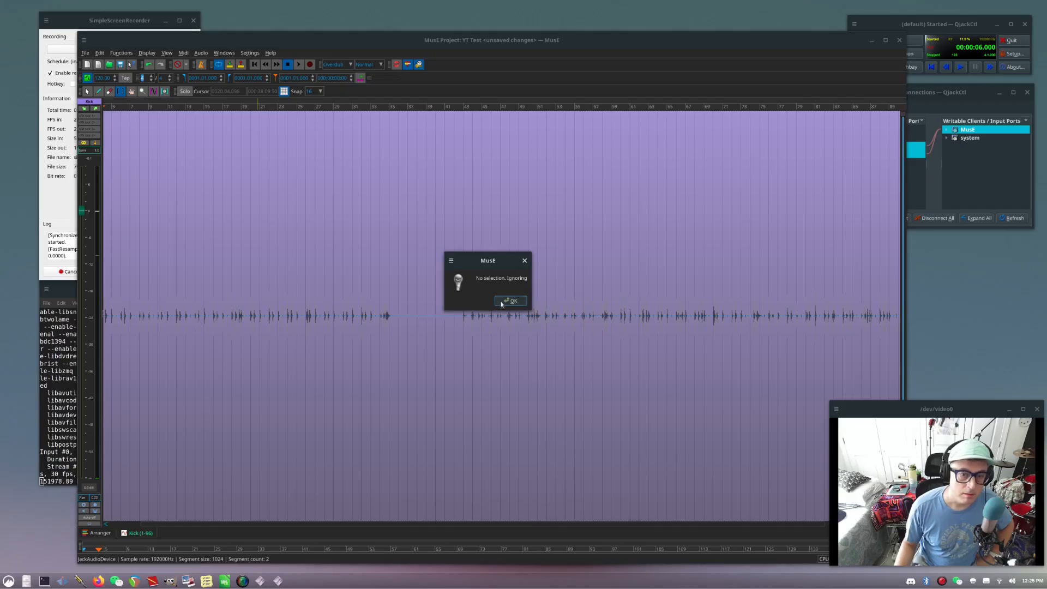
- Select the entire Kick waveform and normalize it
left_click(181, 263)
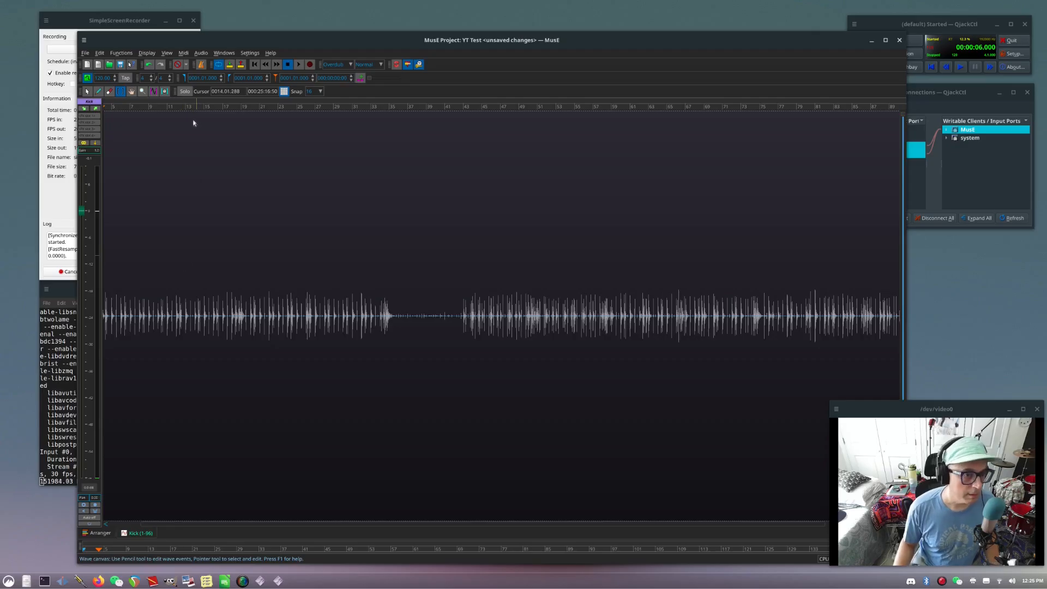
left_click(148, 55)
mouse_move(117, 56)
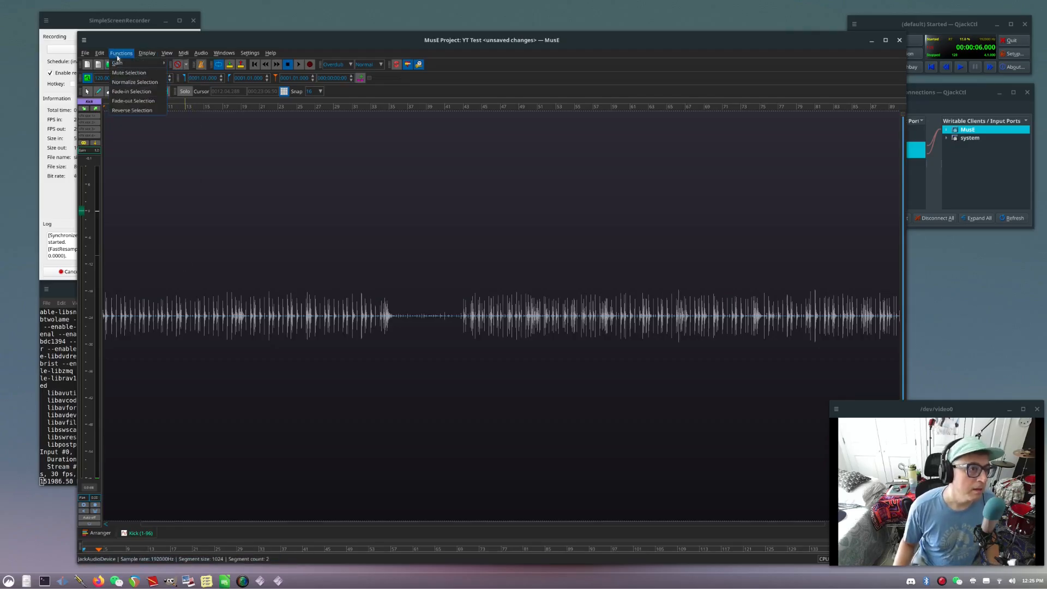
left_click(120, 82)
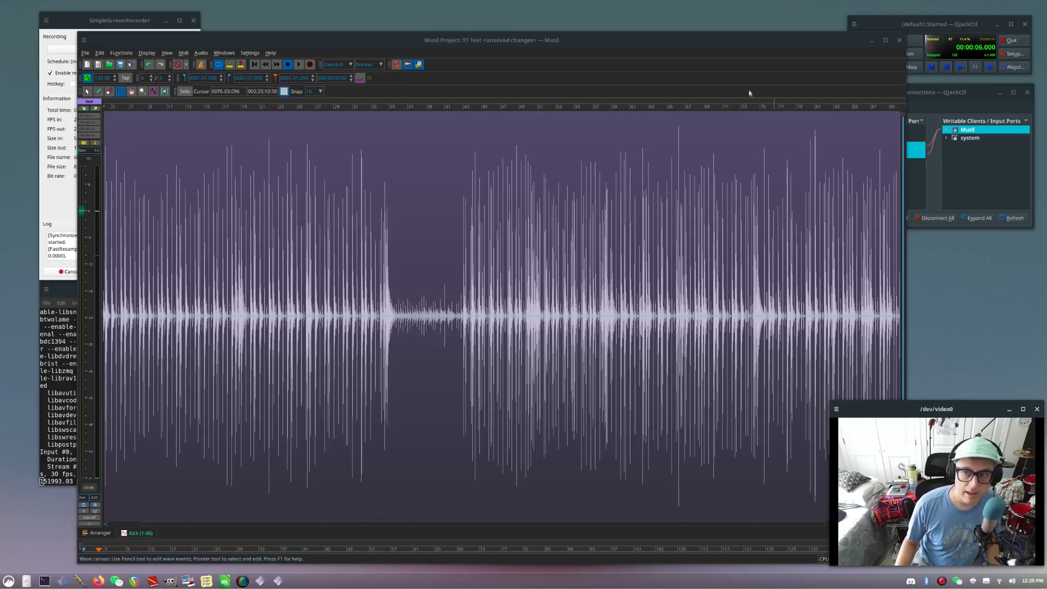
left_click(705, 41)
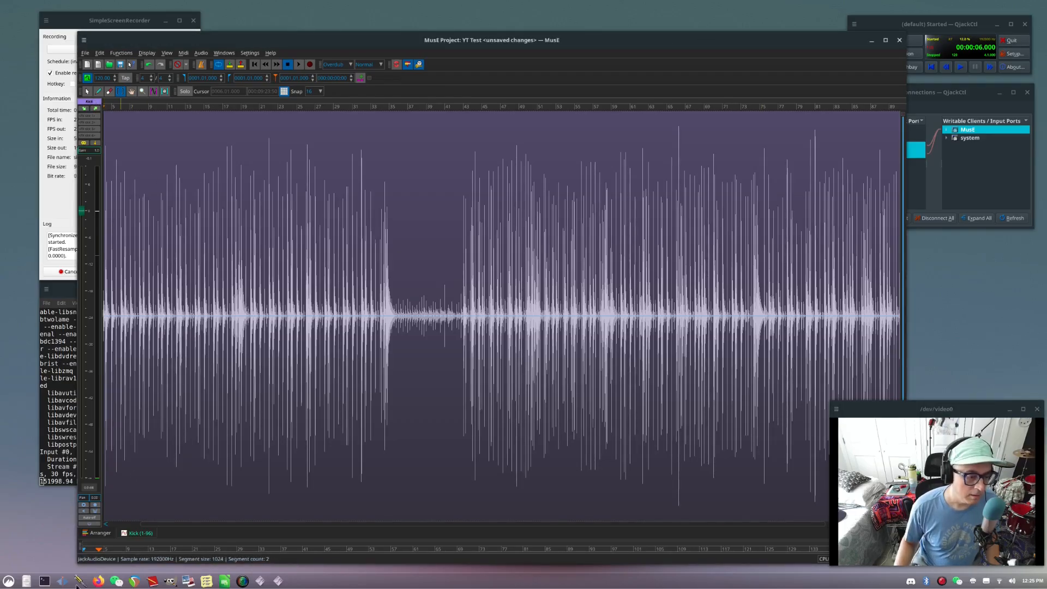
- Return to the arrangement, open the Overhead part in the wave editor, and normalize its entire waveform
left_click(93, 533)
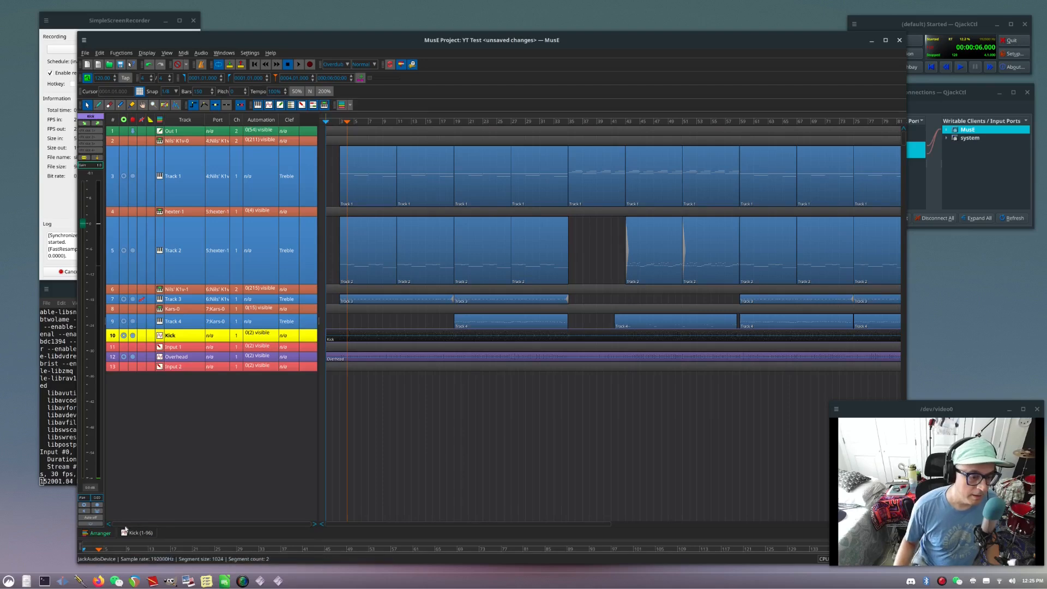
left_click(136, 534)
left_click(102, 533)
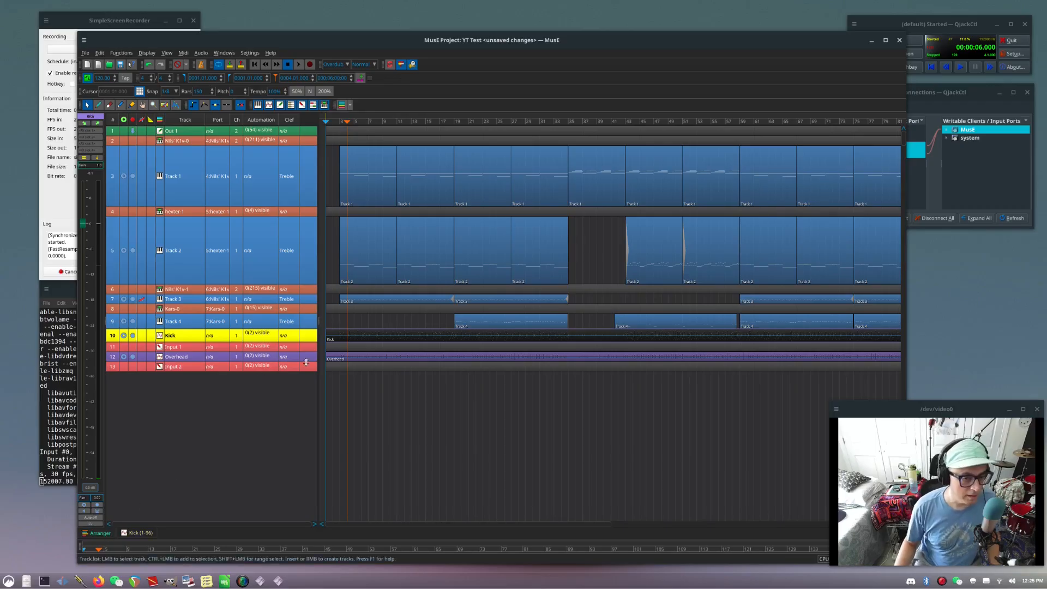
double_click(414, 360)
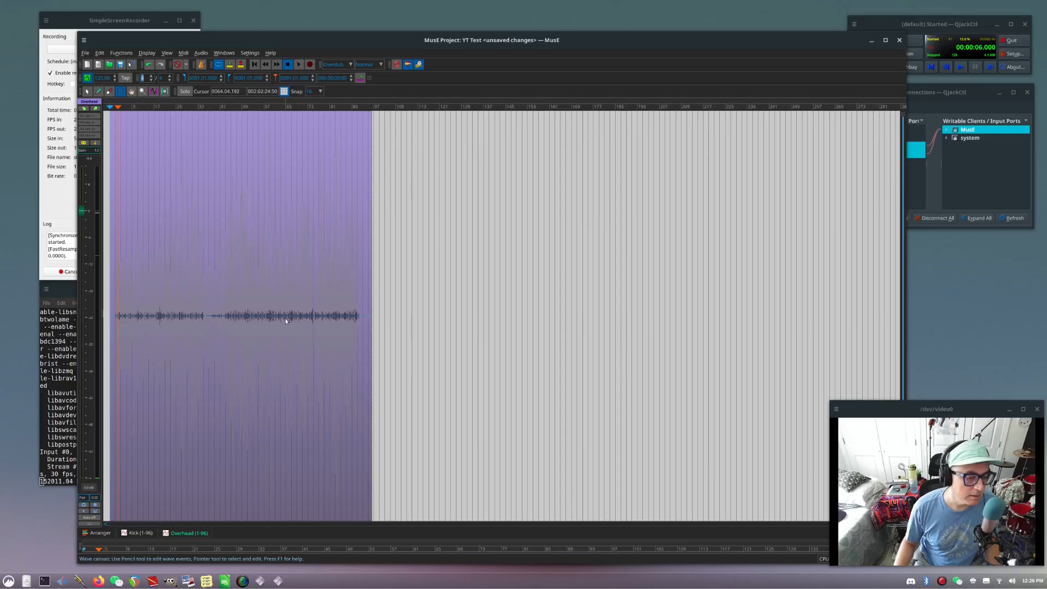
key("ctrl+a")
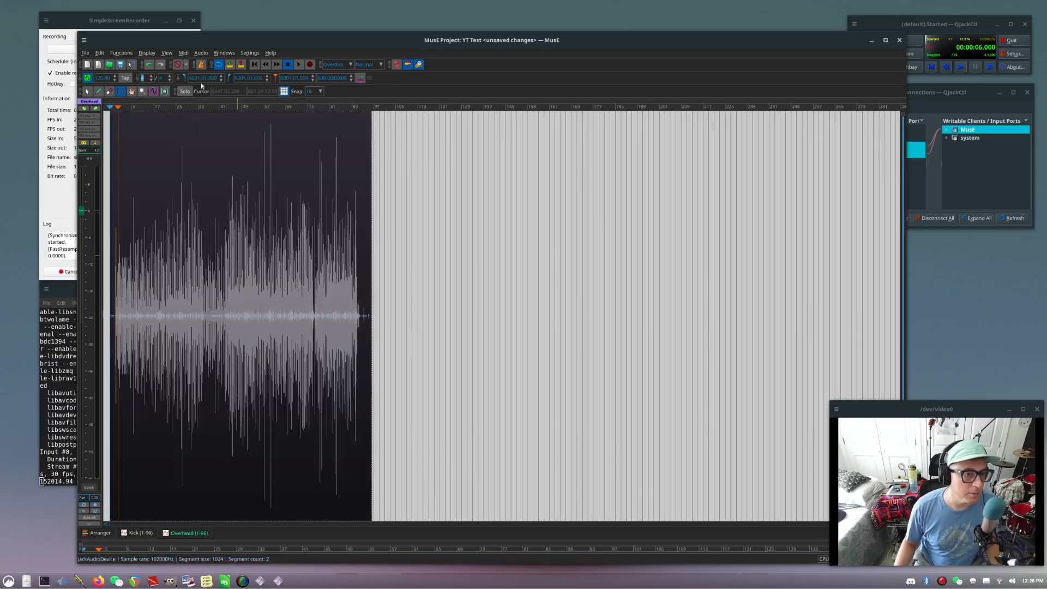
left_click(128, 54)
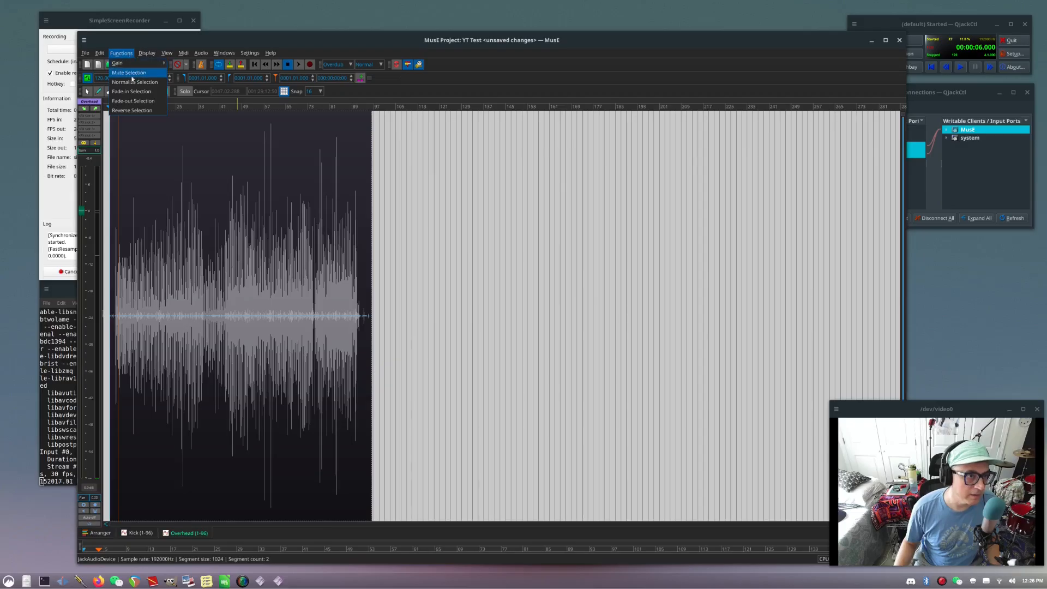
left_click(134, 81)
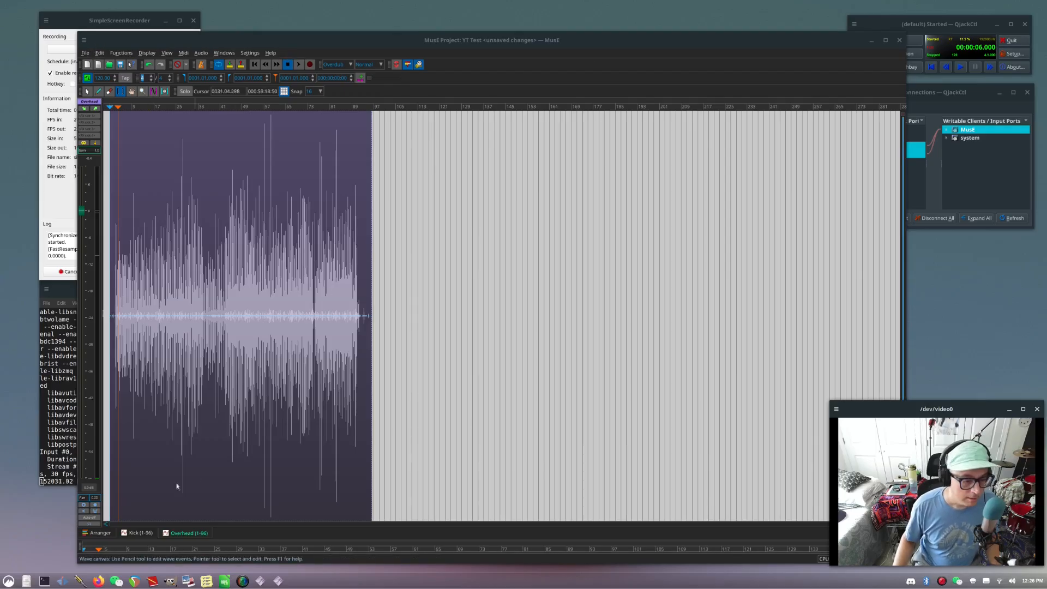
- Play the arrangement from bar 4 to hear the normalized drums, select the Kick track, and stop playback
left_click(100, 533)
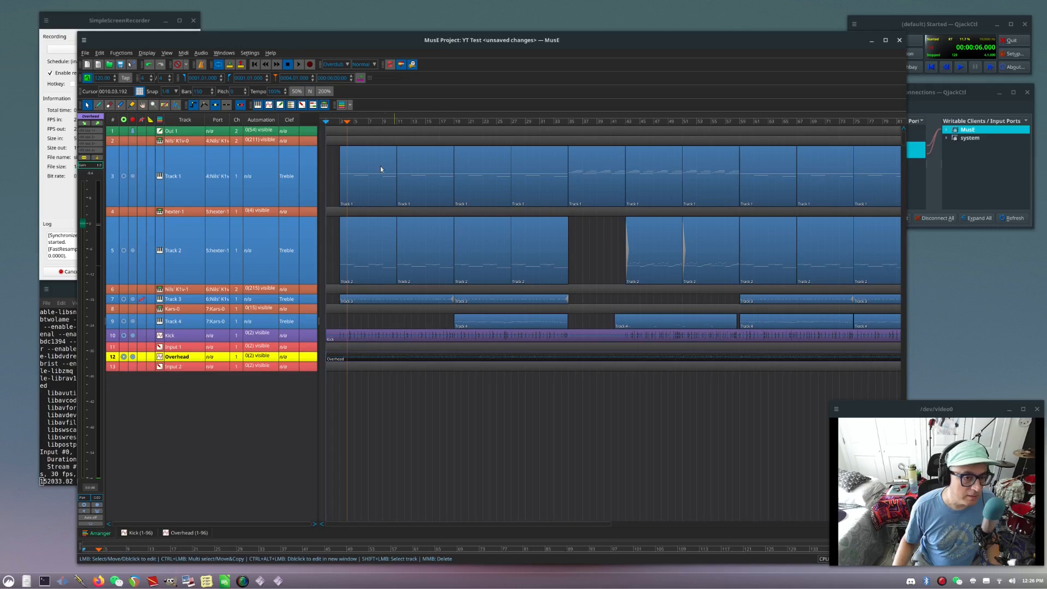
key("space")
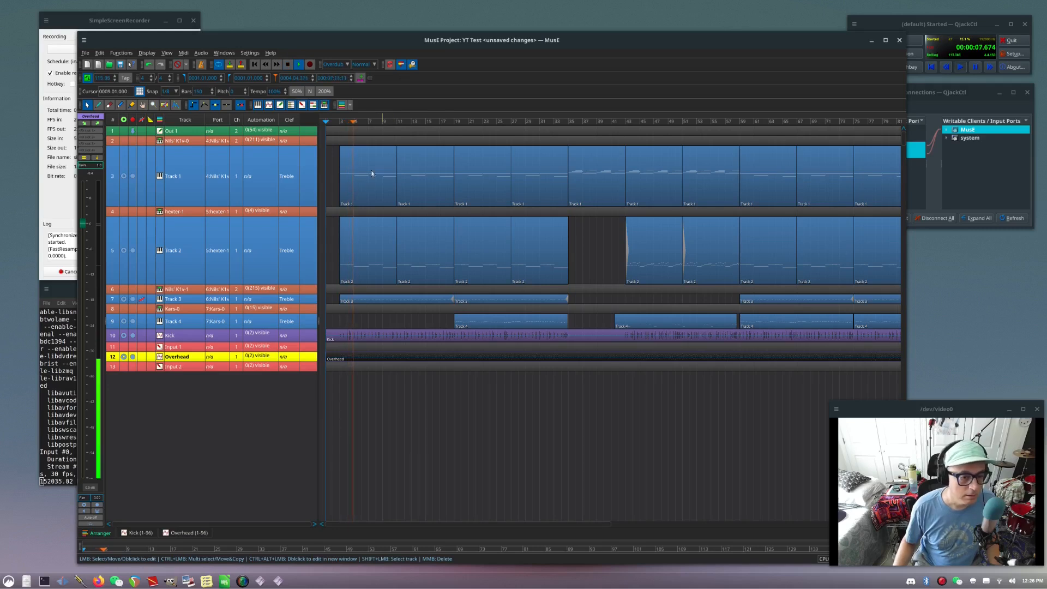
left_click(192, 337)
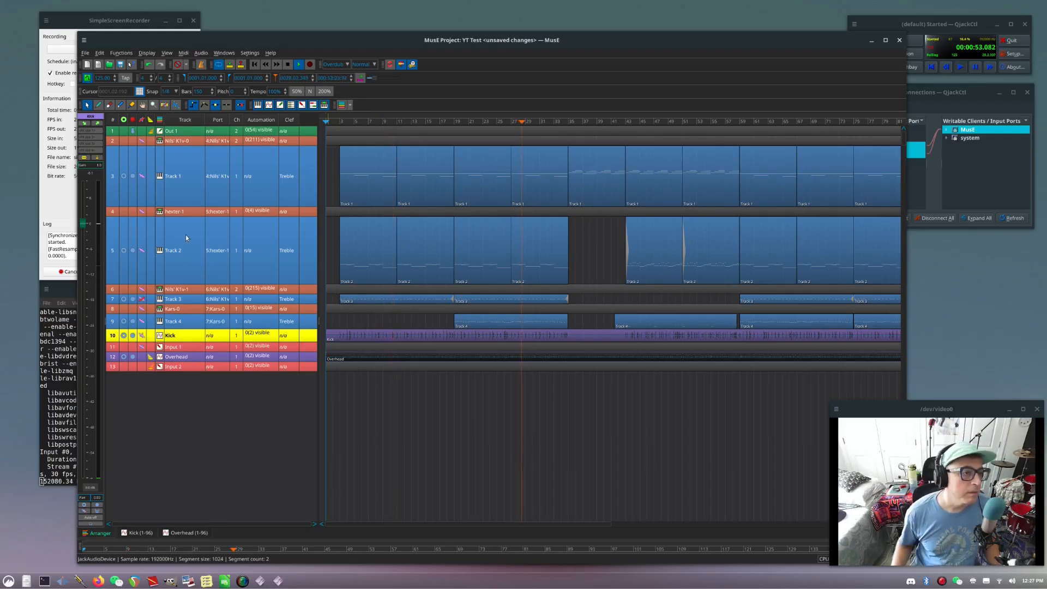
key("space")
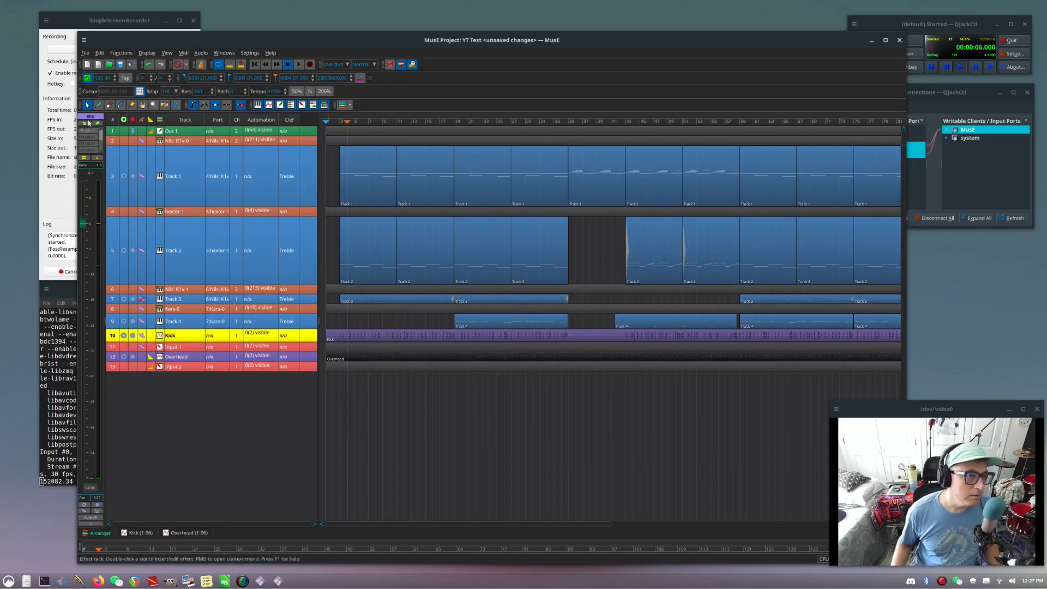
- Insert the Calf Compressor LV2 effect on Aux 1 from the plugins filtered by "comp", and open its controls
double_click(90, 132)
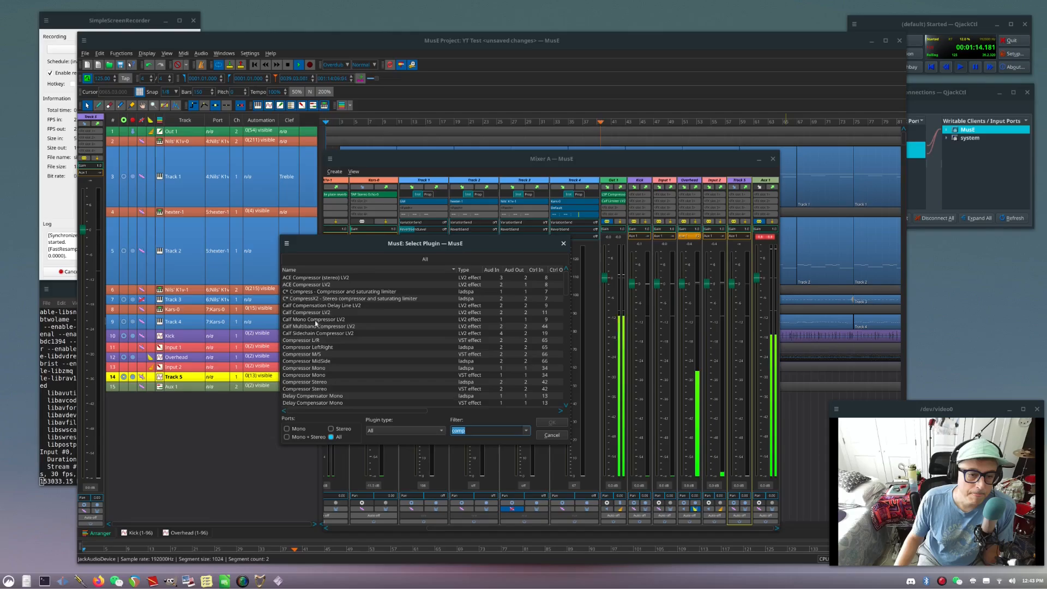
double_click(319, 313)
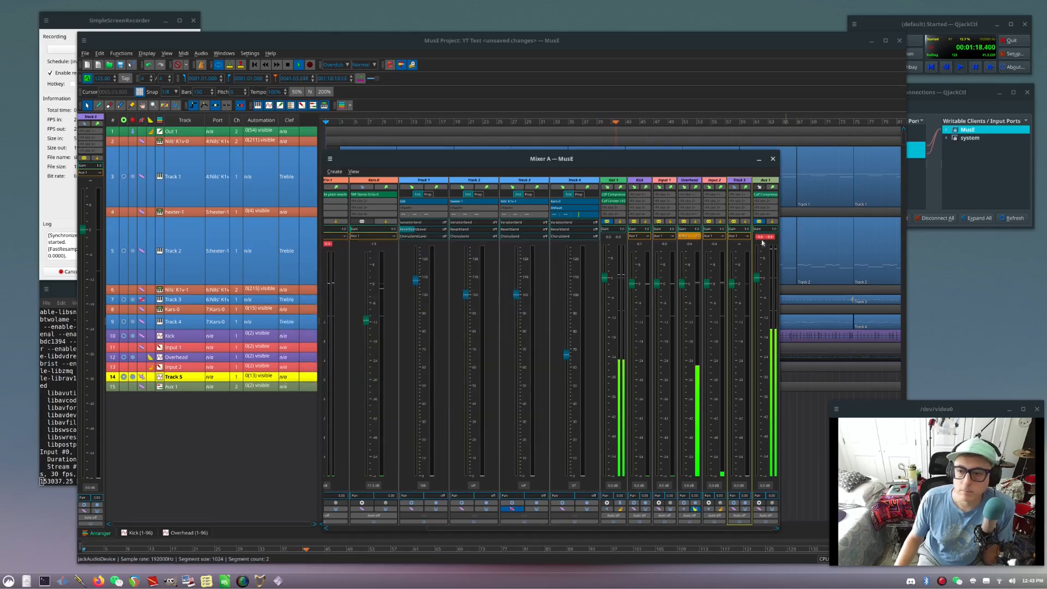
double_click(764, 195)
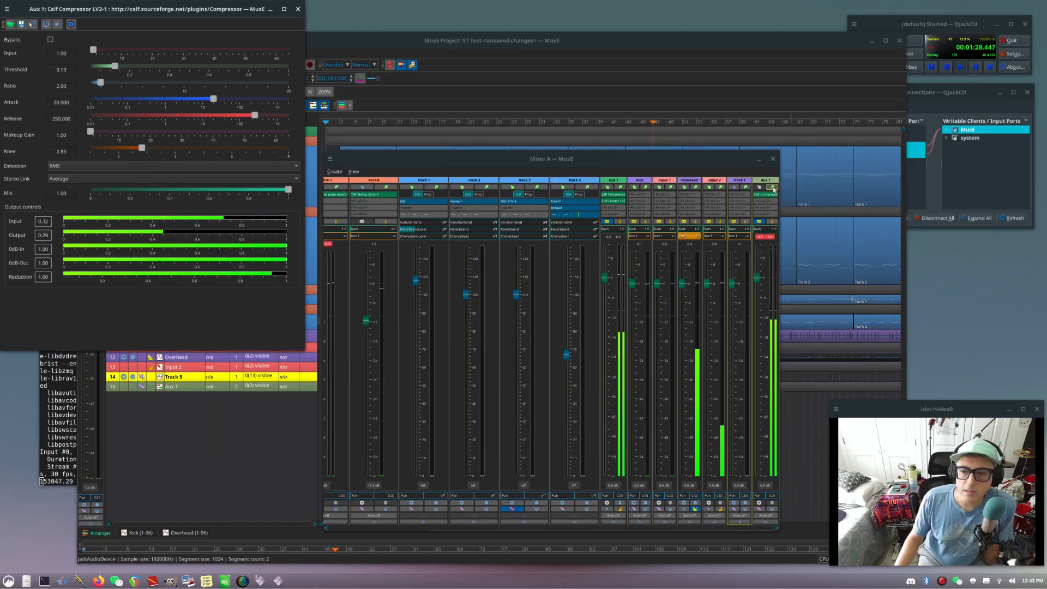
- Change the channel routing from Aux 1 to Out 1 in the output routes of Aux 1
left_click(772, 187)
mouse_move(816, 255)
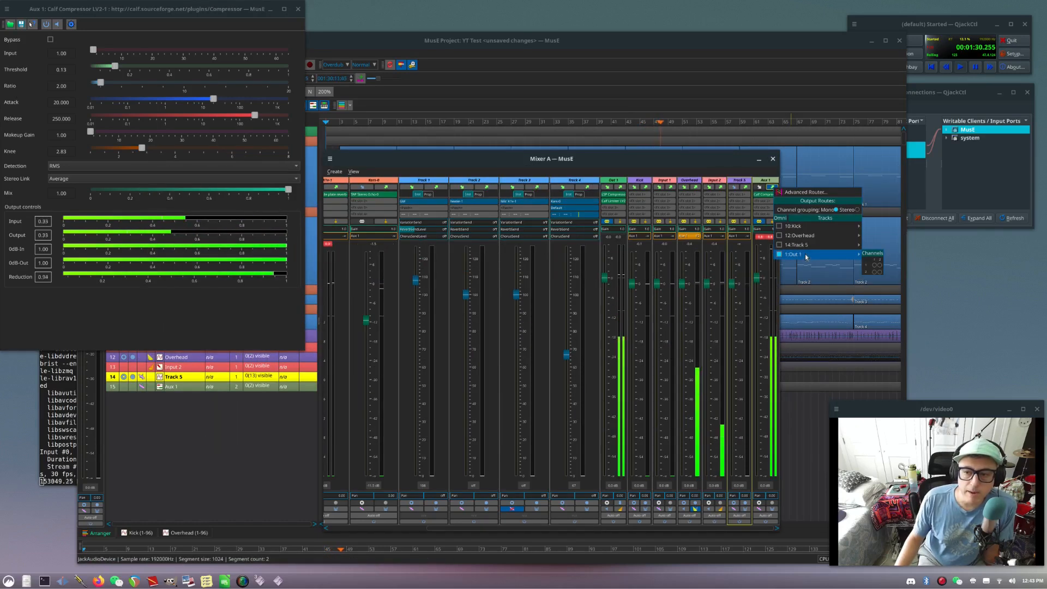
left_click(878, 271)
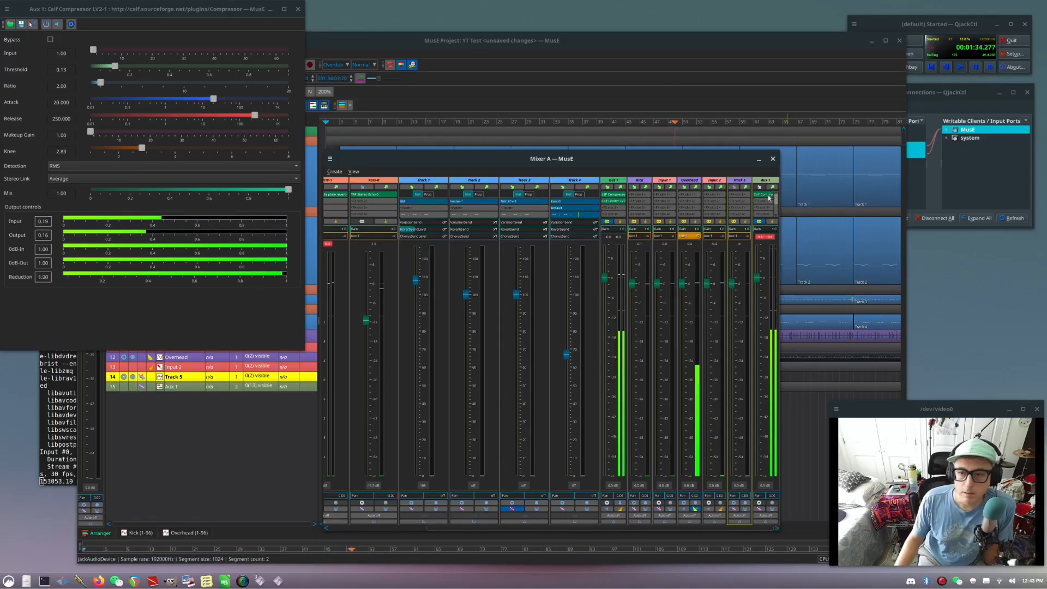
- Raise the input gain of Aux 1's Calf Compressor and set its threshold to 0.63
left_click(771, 187)
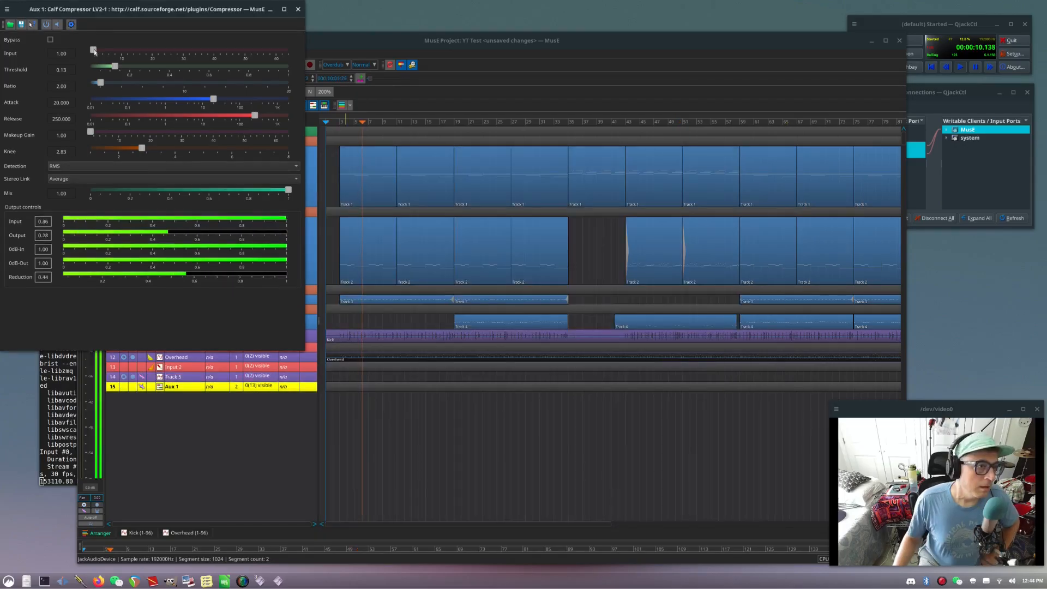
left_click_drag(94, 51, 223, 69)
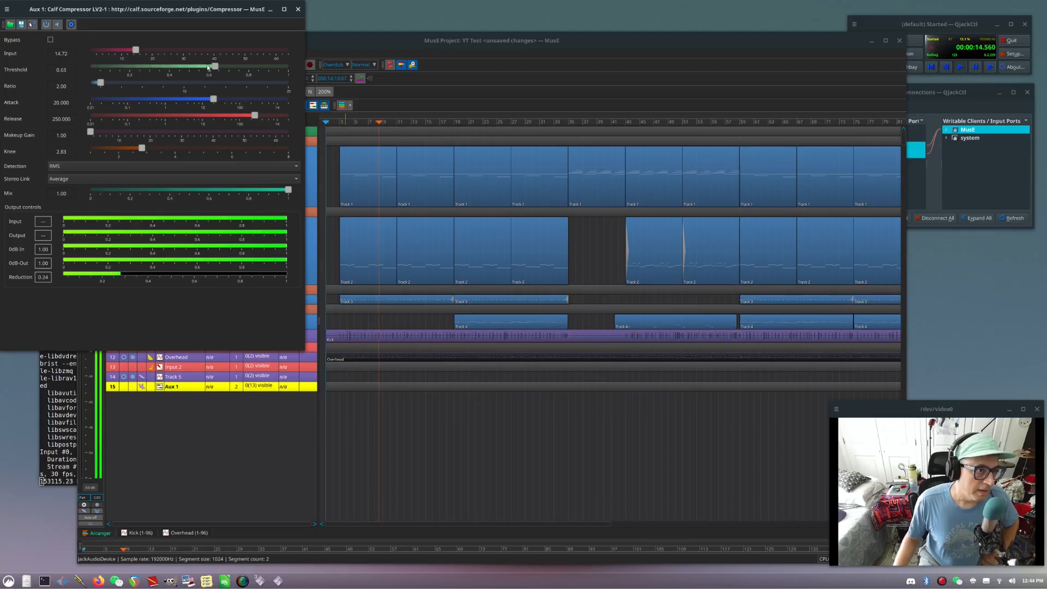
- Delete the Aux 1 track and the unused Track 5 from the track list
left_click(180, 387)
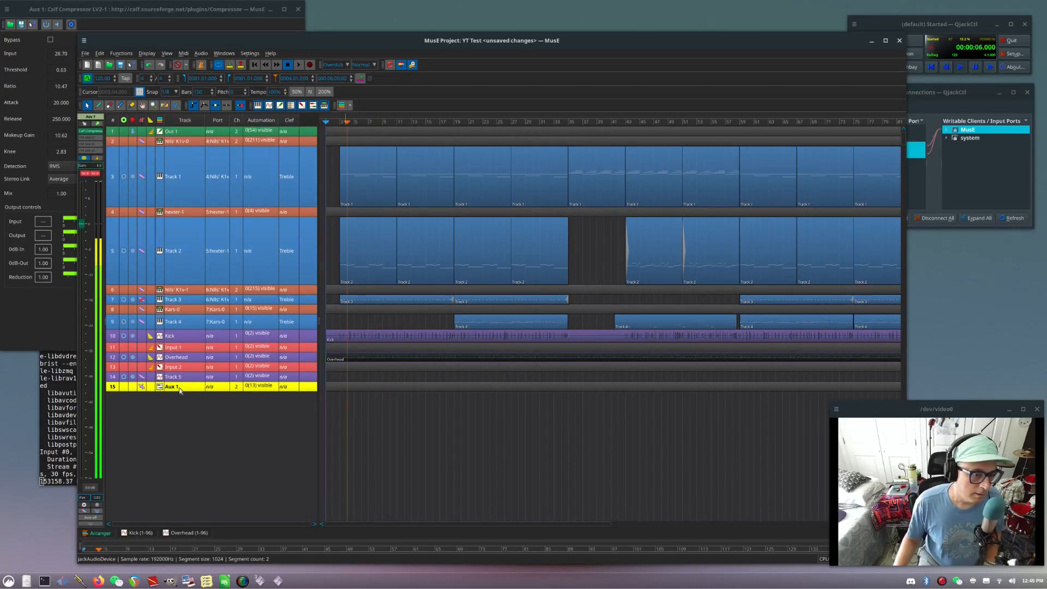
right_click(180, 389)
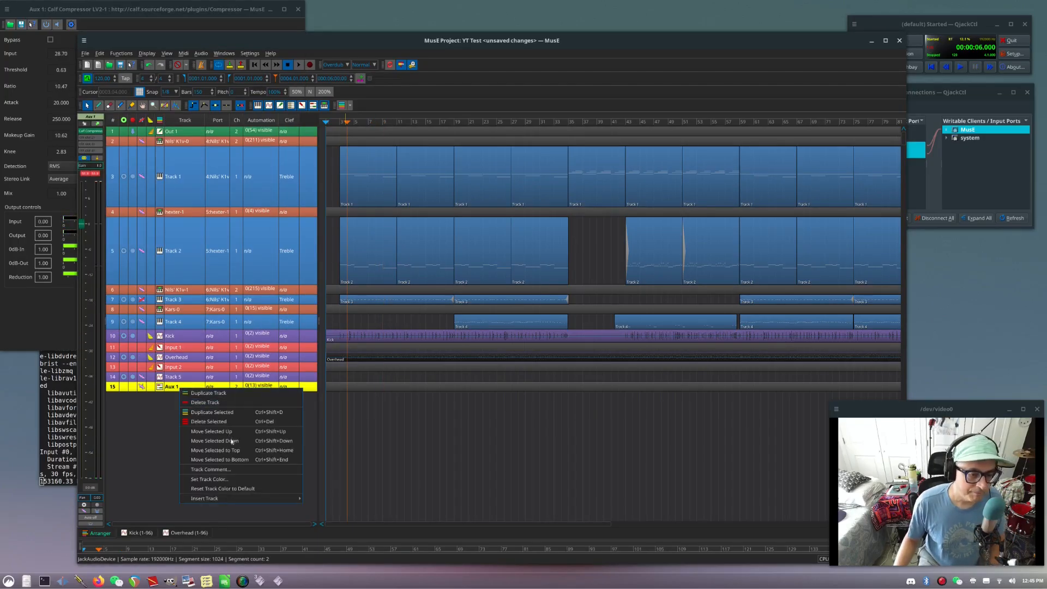
left_click(196, 422)
left_click(197, 379)
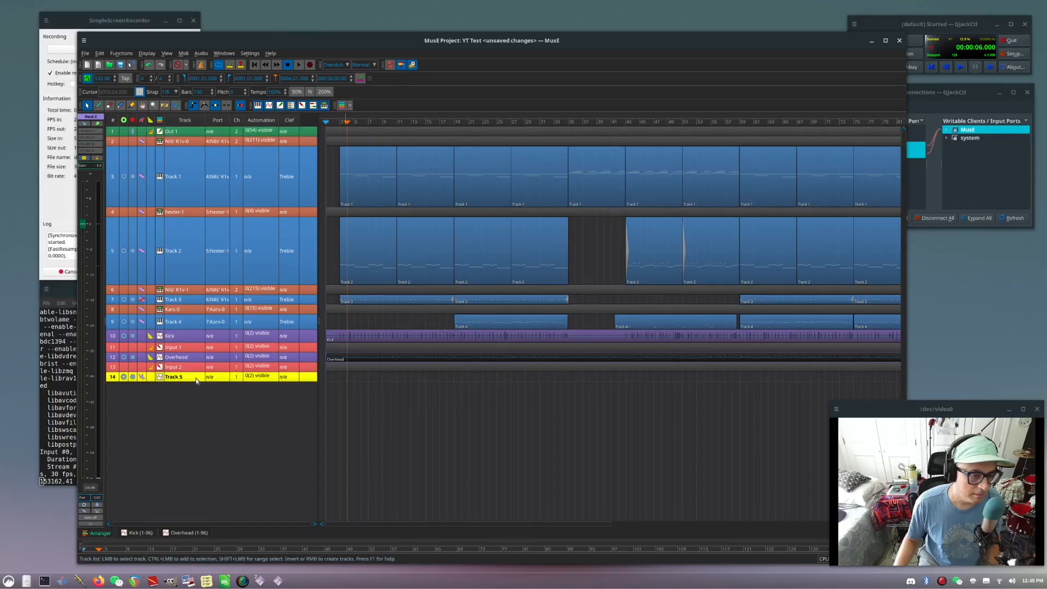
right_click(196, 378)
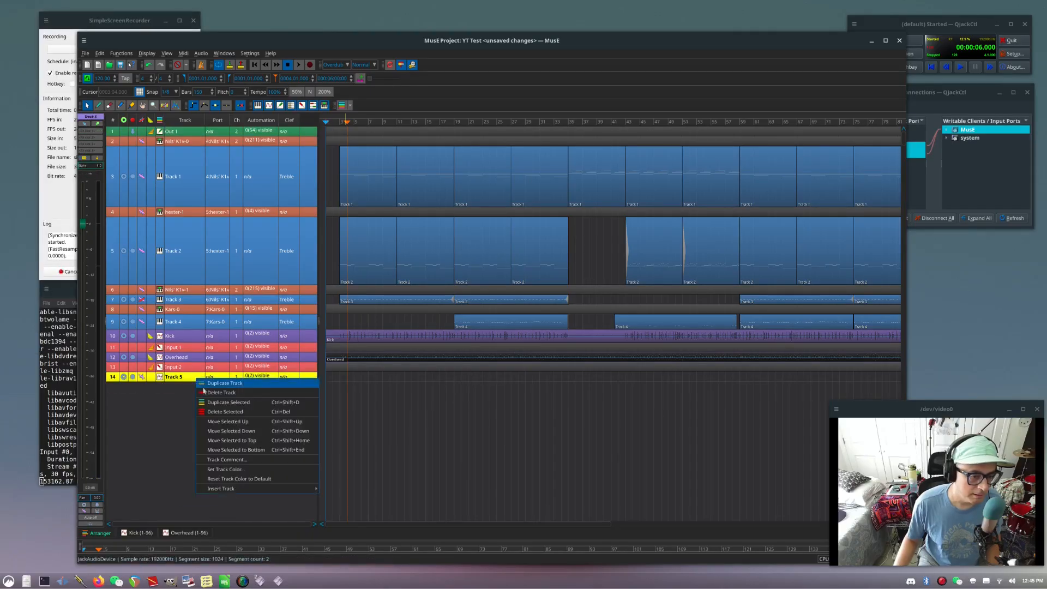
left_click(232, 413)
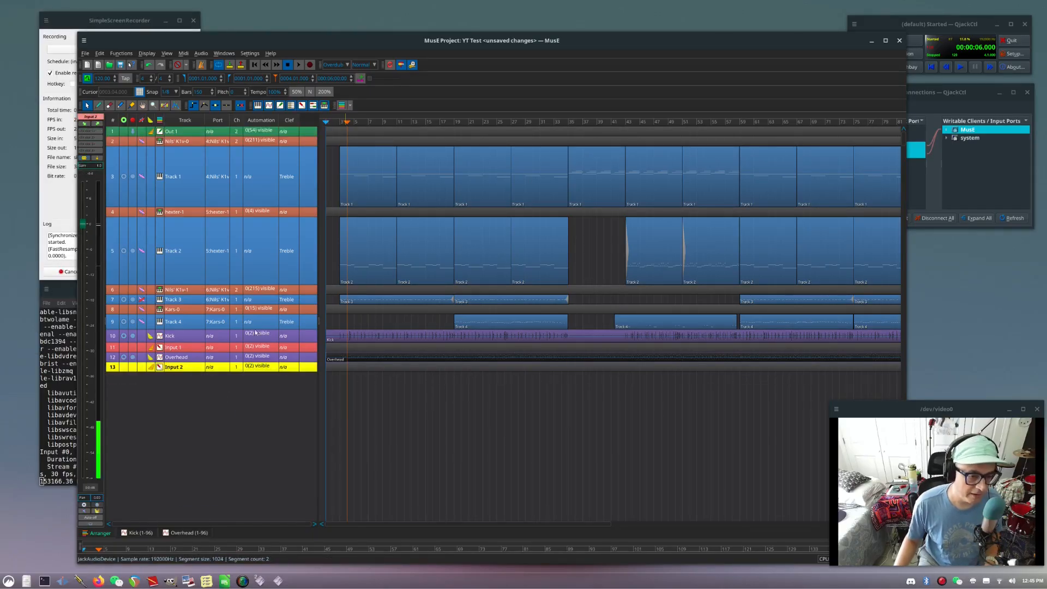
- Play the arrangement and insert the Calf Multiband Compressor LV2 effect on the Overhead track, opening its controls
left_click(186, 358)
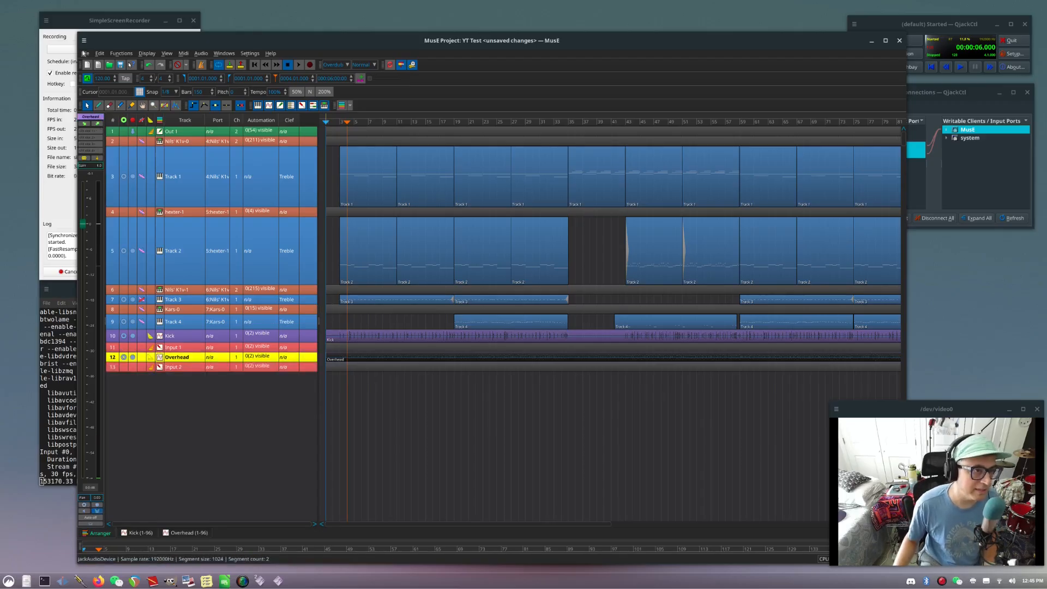
key("space")
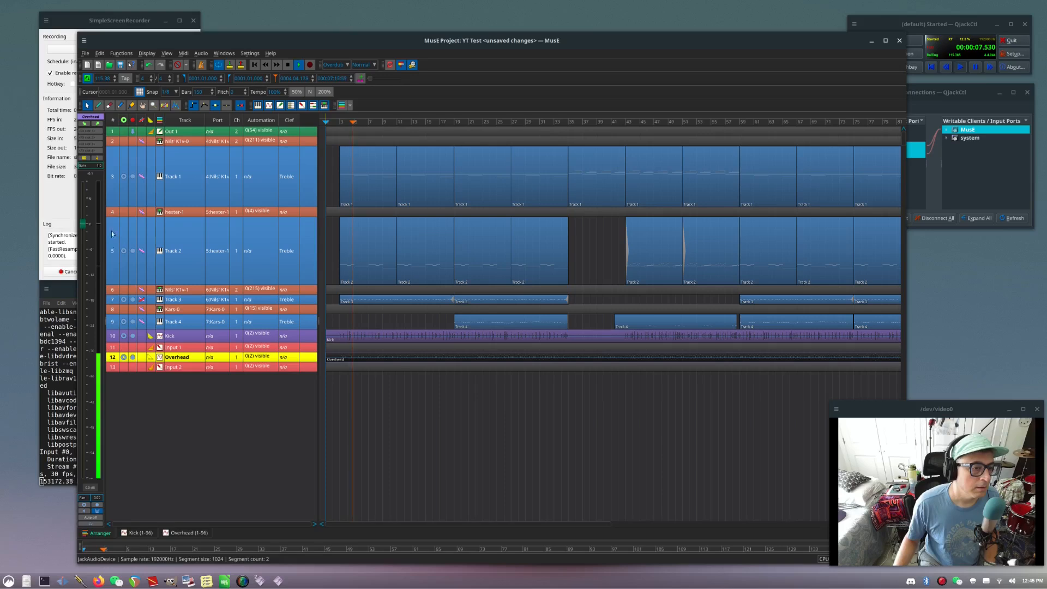
double_click(93, 134)
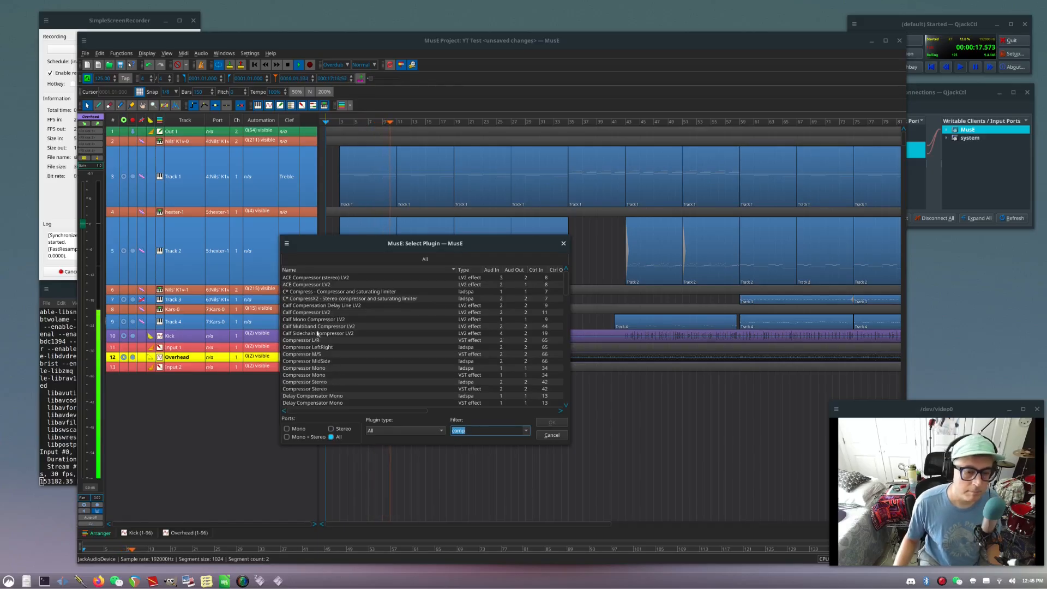
double_click(341, 326)
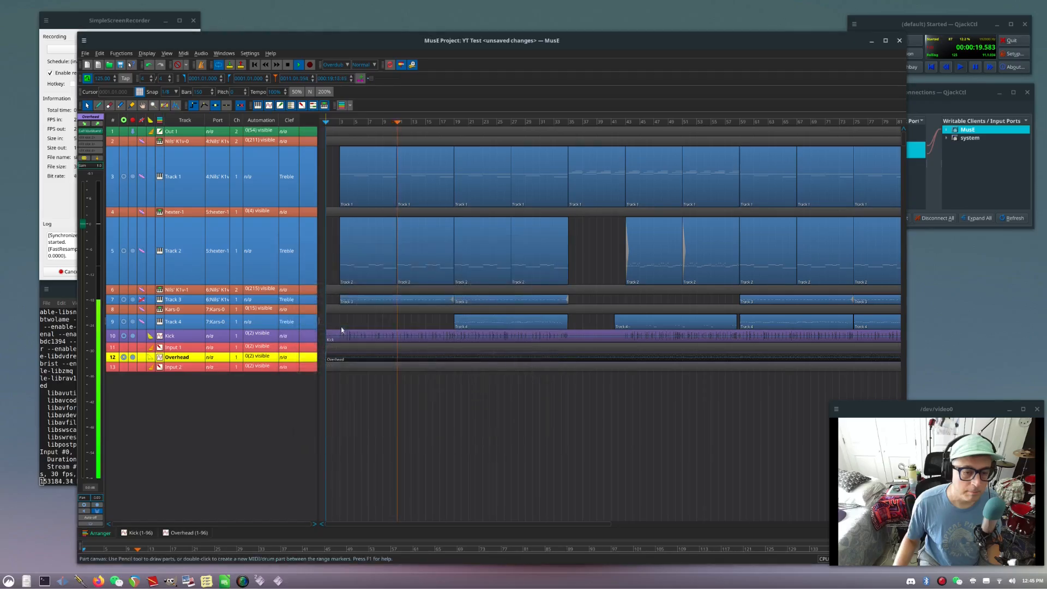
double_click(93, 134)
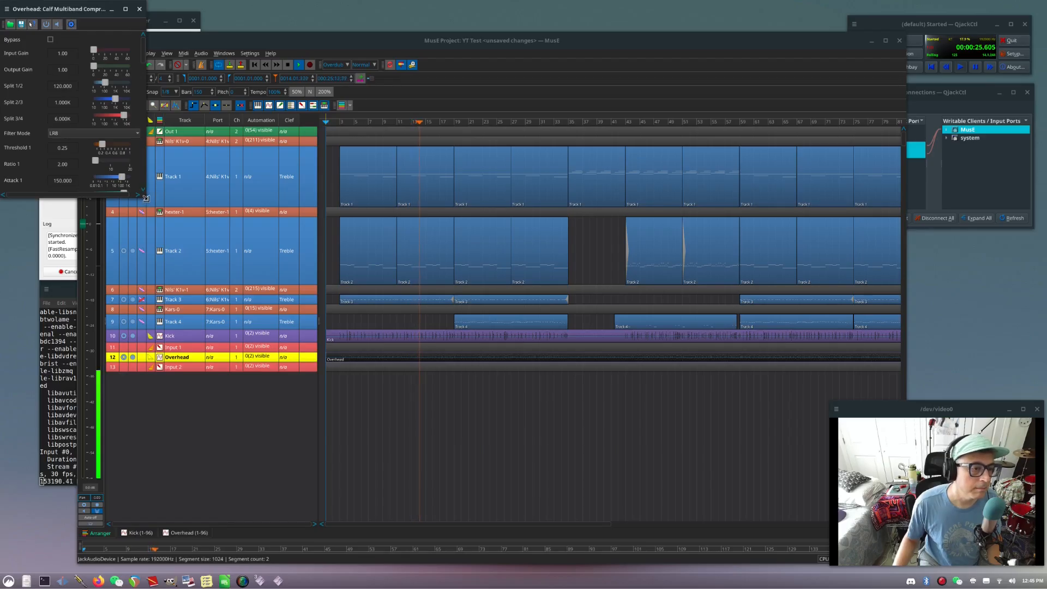
- Enlarge the multiband compressor window, set its input gain to about 3, and close its controls
left_click_drag(147, 198, 364, 401)
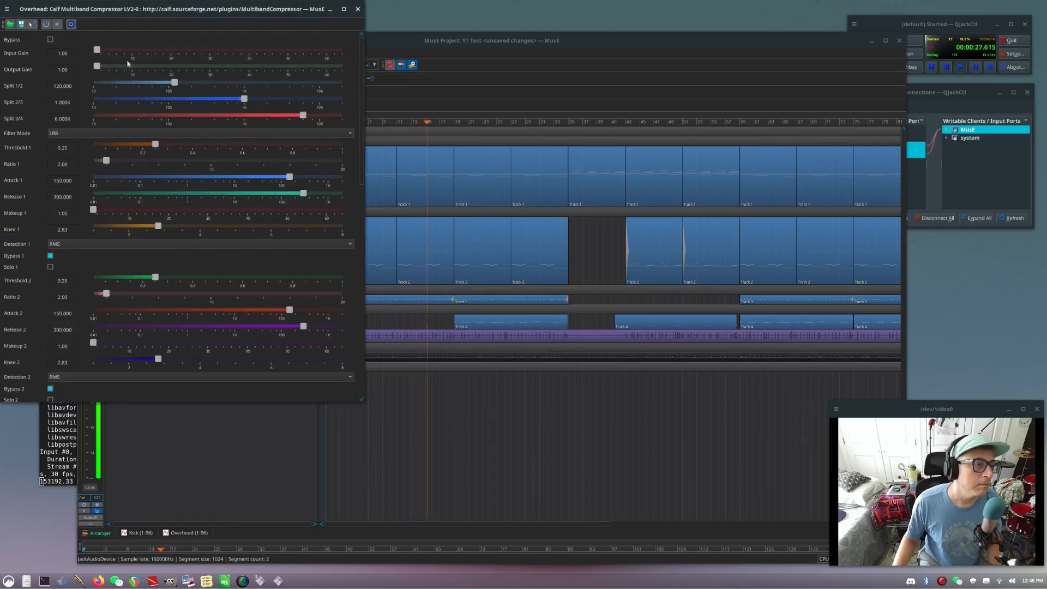
left_click_drag(98, 50, 194, 57)
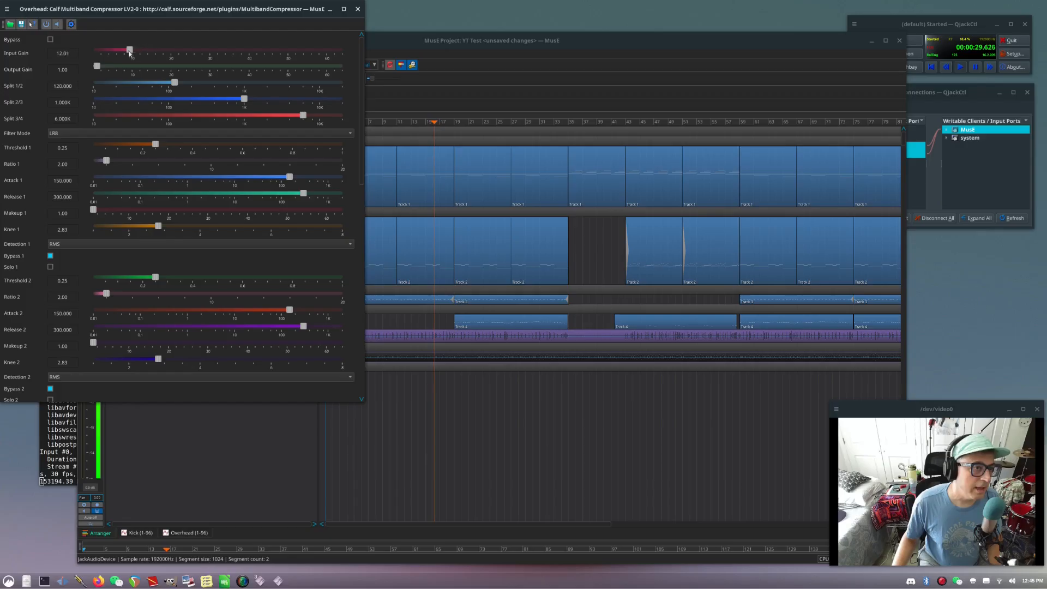
left_click_drag(129, 52, 106, 53)
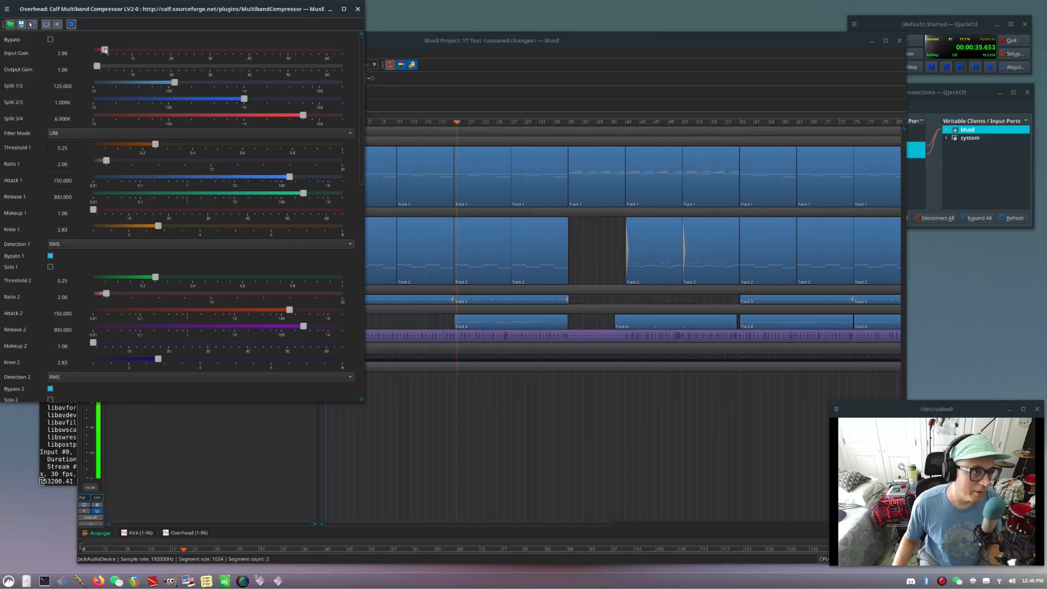
left_click(357, 9)
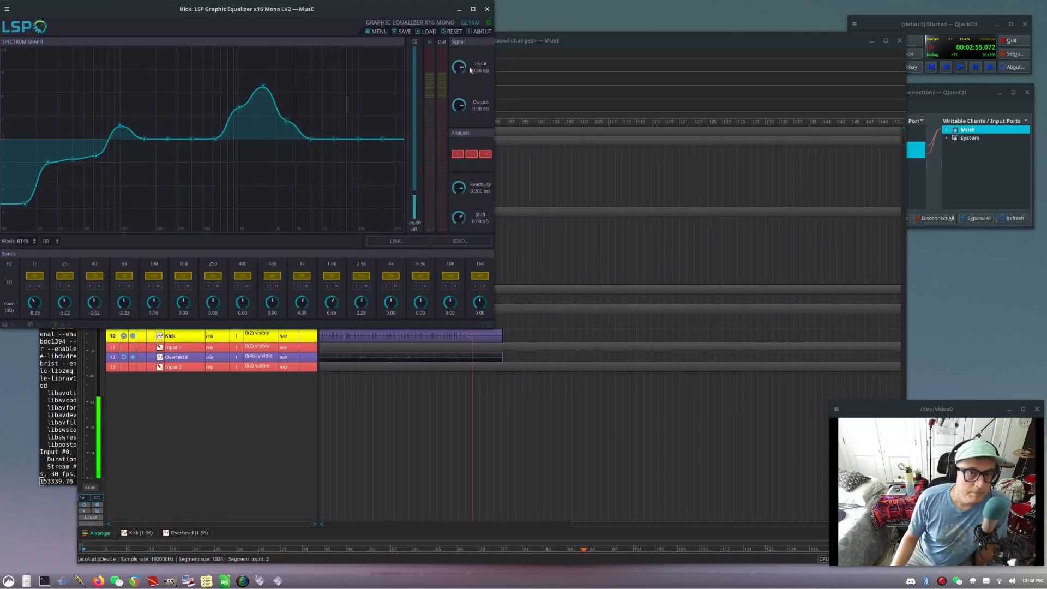
- Close the Kick track's graphic equalizer, replay the ending from about bar 87, and stop playback
left_click(487, 10)
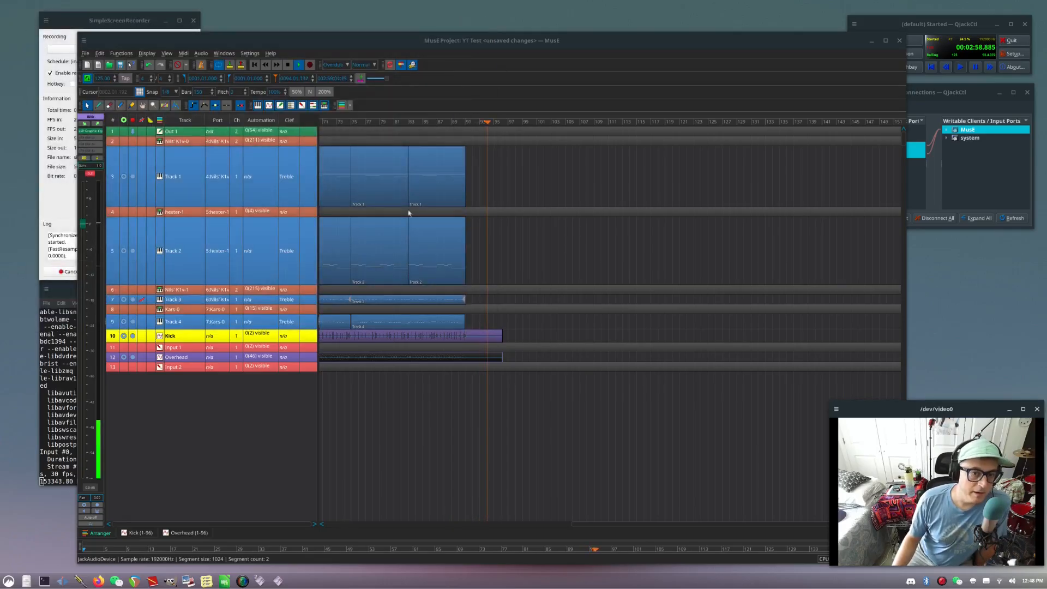
left_click(442, 123)
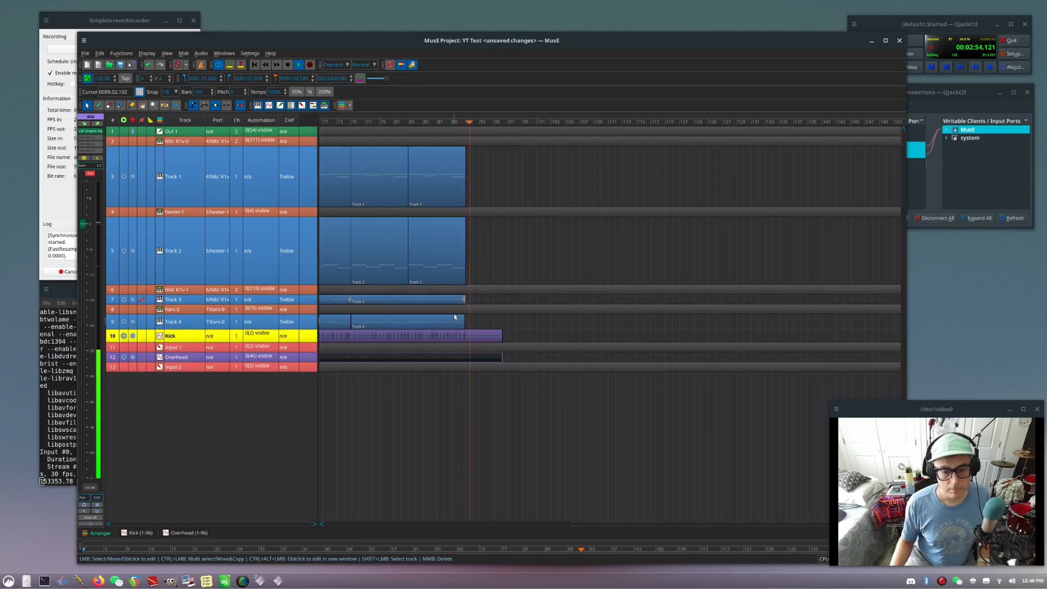
key("space")
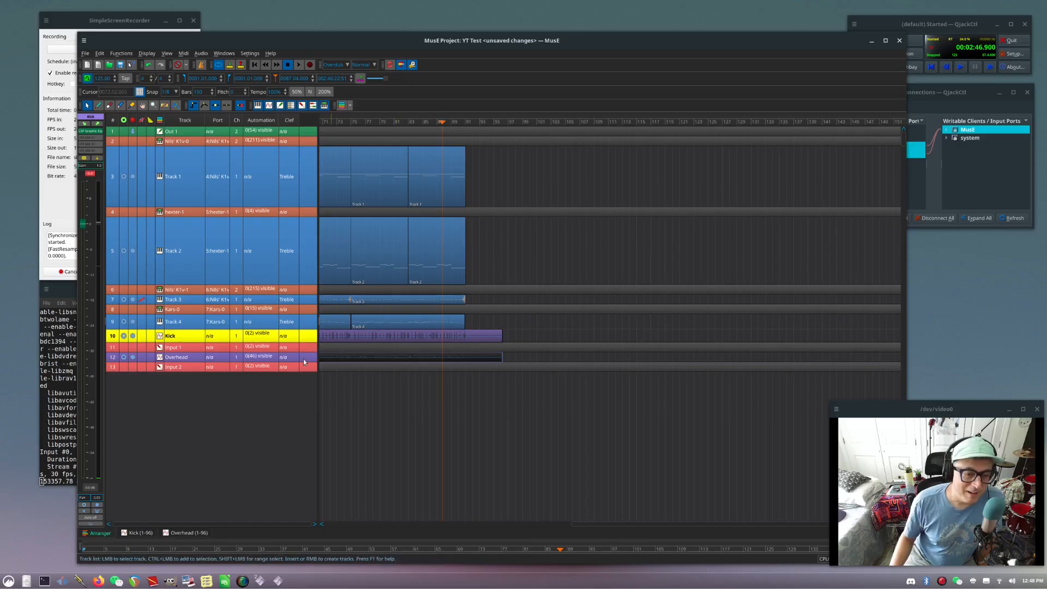
- Insert the High Pass Filter (One Pole) effect on the Overhead track from the plugins filtered by "high"
left_click(228, 362)
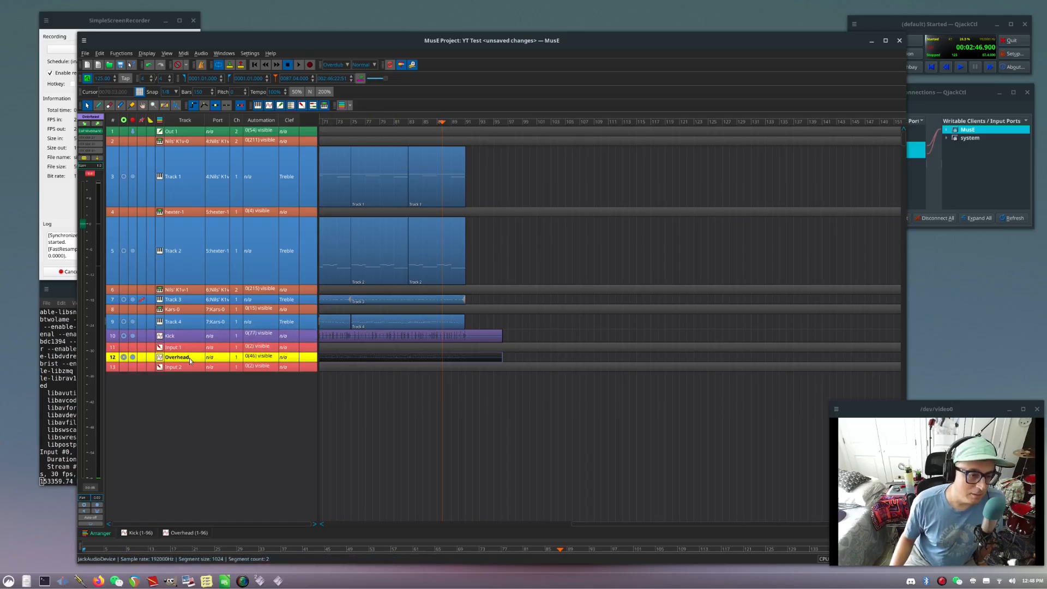
double_click(96, 150)
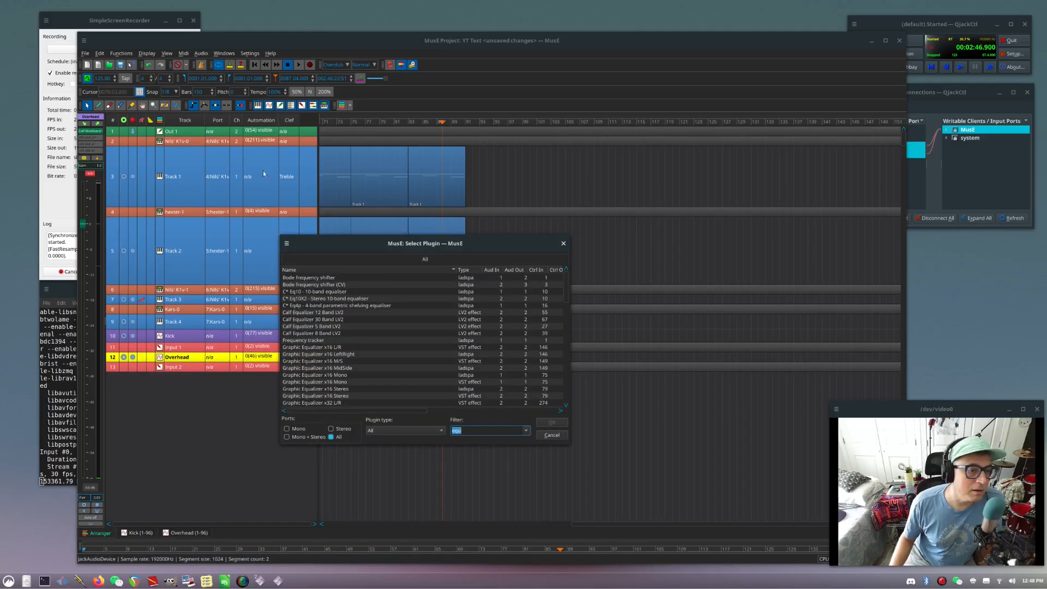
double_click(471, 431)
type("low c")
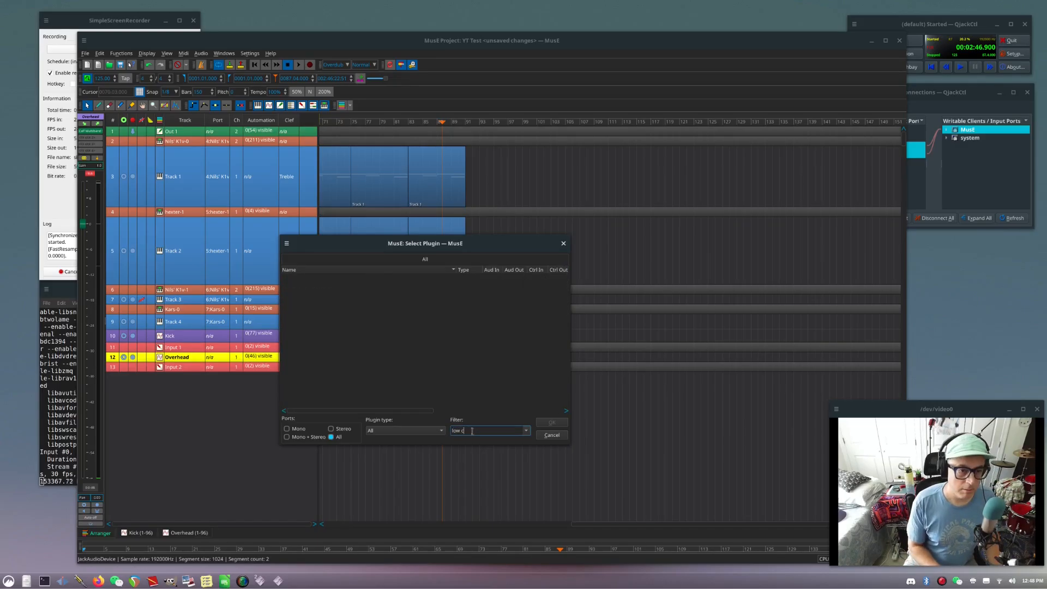
key("BackSpace")
key("BackSpace")
key("BackSpace")
key("BackSpace")
key("BackSpace")
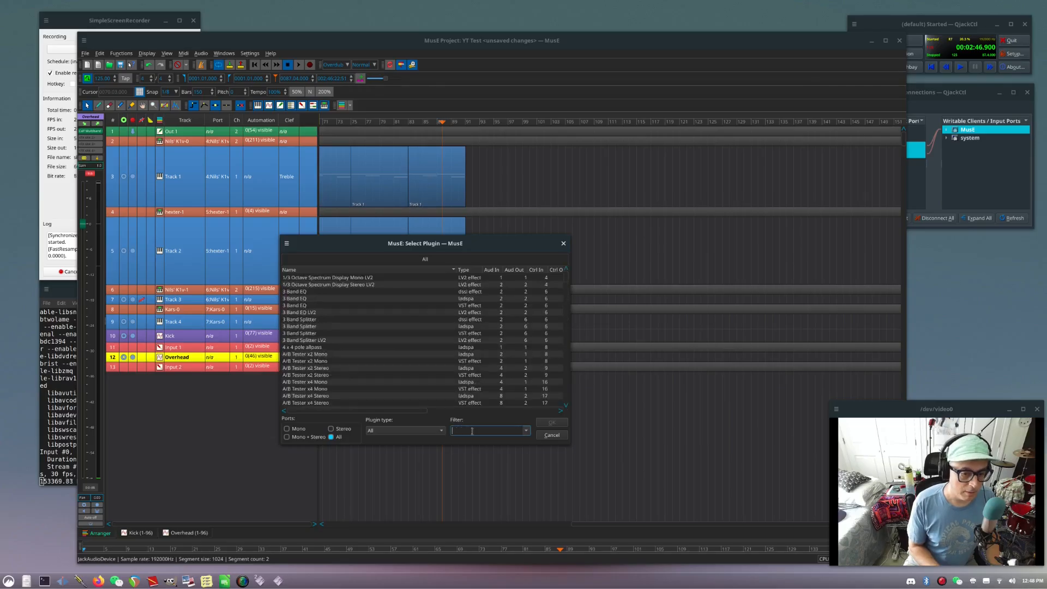
type("high")
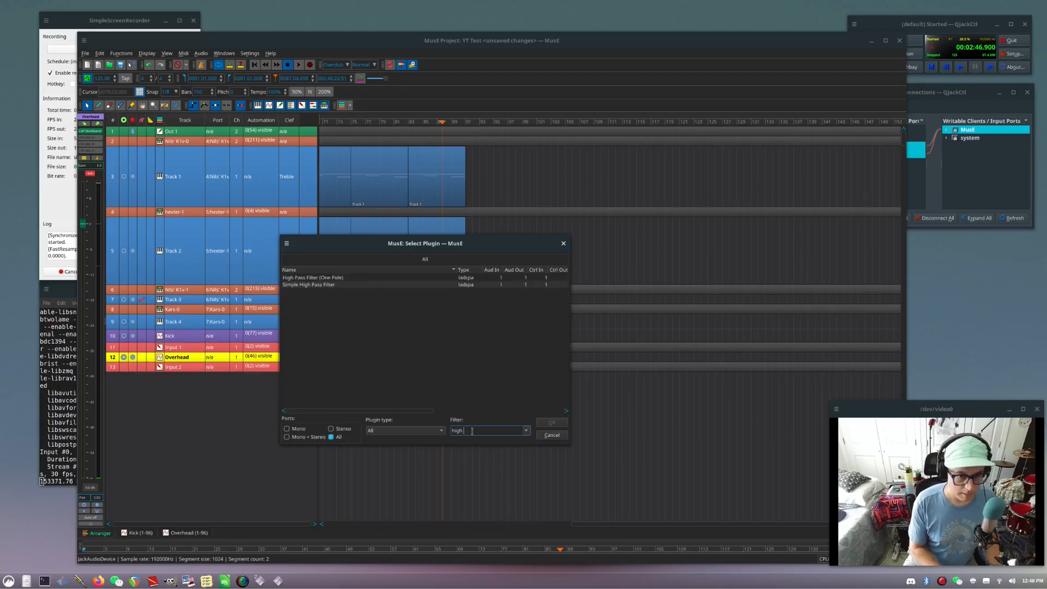
double_click(312, 277)
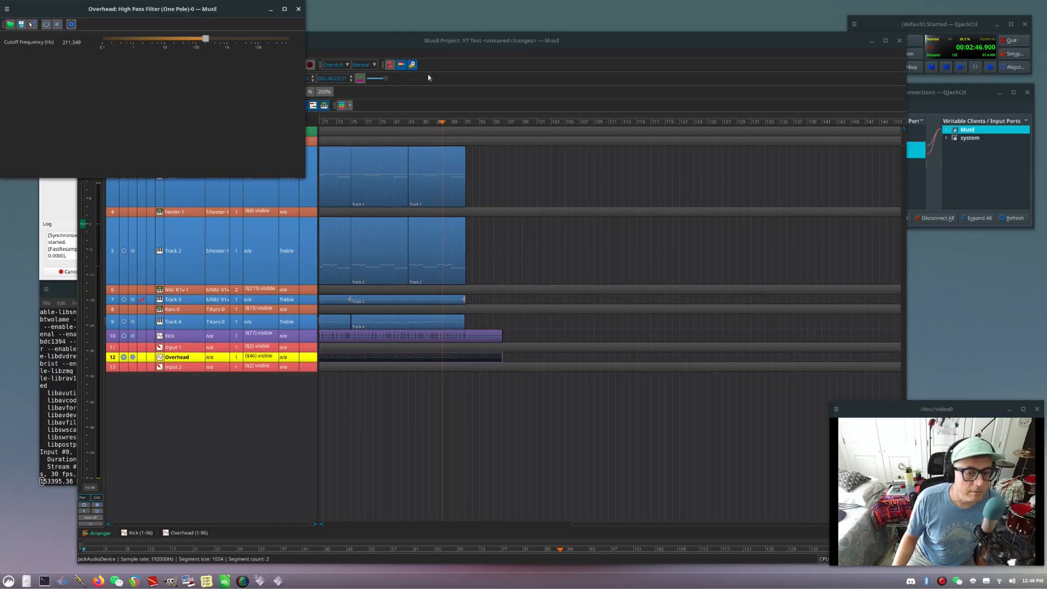
- Listen to the filtered overheads from about bar 88 and again from about bar 72, stop playback, and show the mixer
left_click(448, 122)
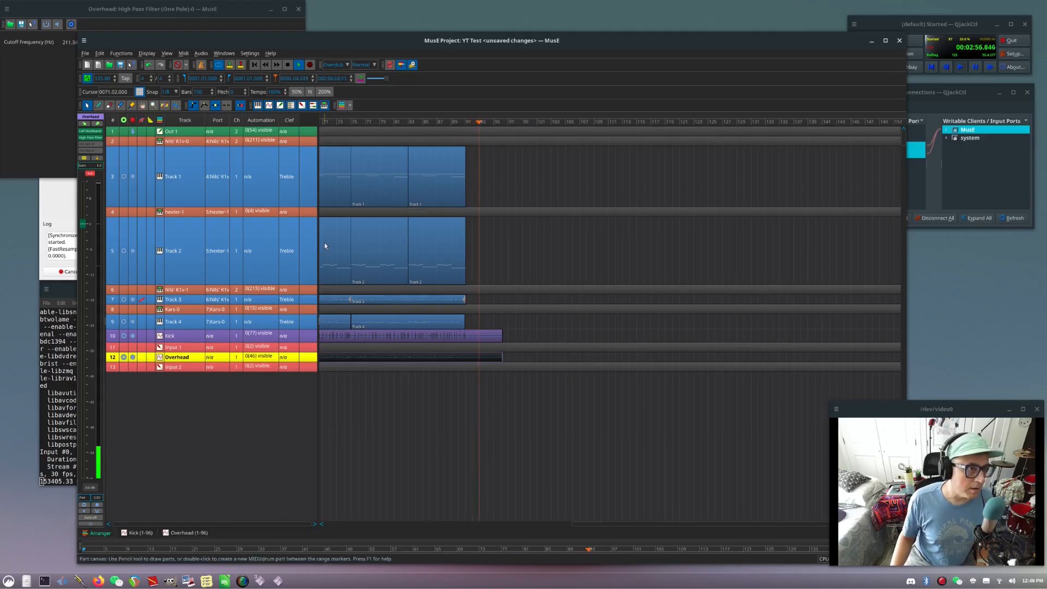
key("space")
left_click(334, 122)
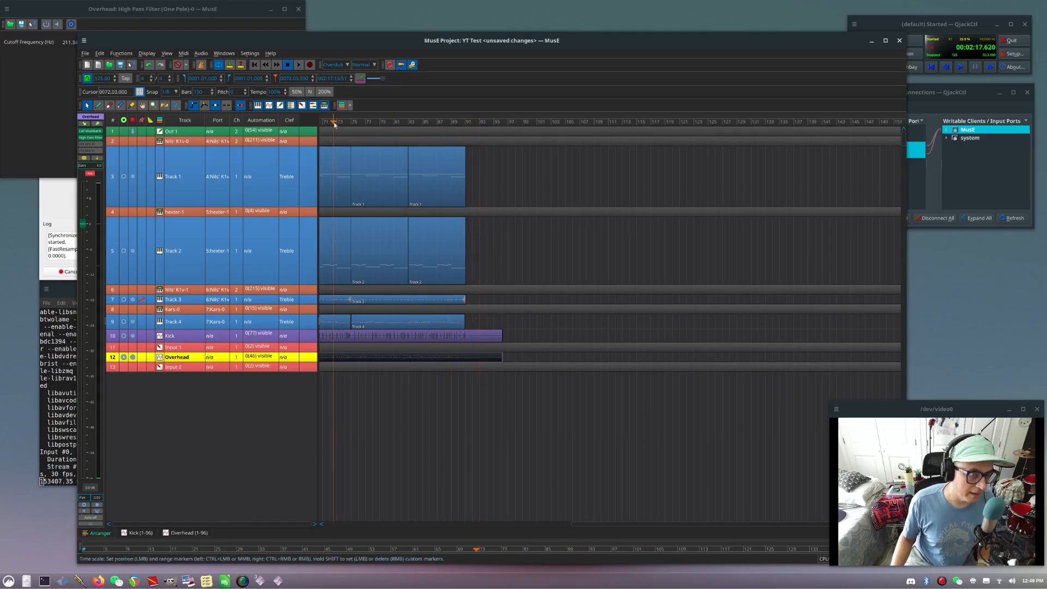
key("space")
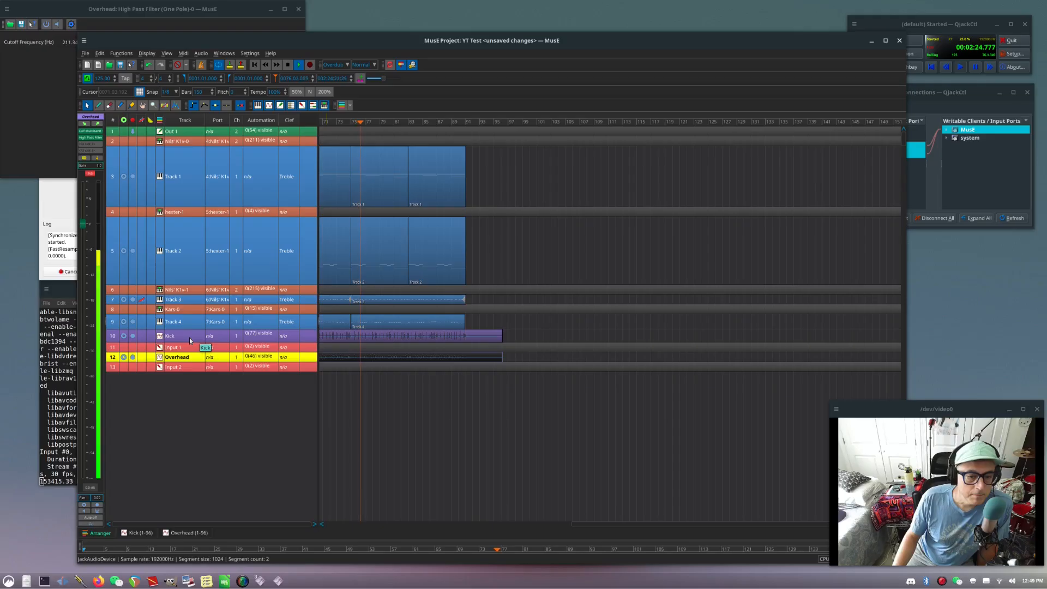
key("space")
key("F10")
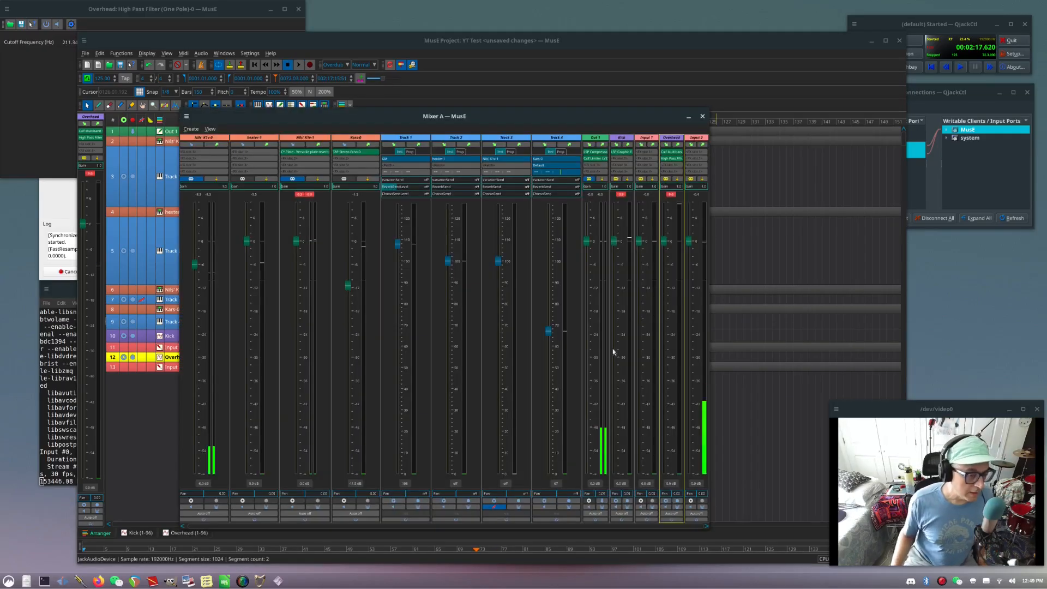